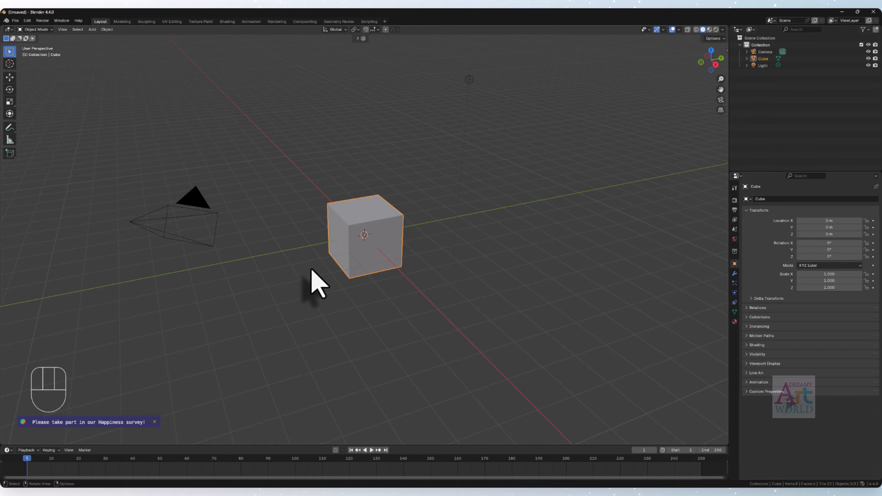
- Open the recent file MA_Testing.blend1
click(16, 22)
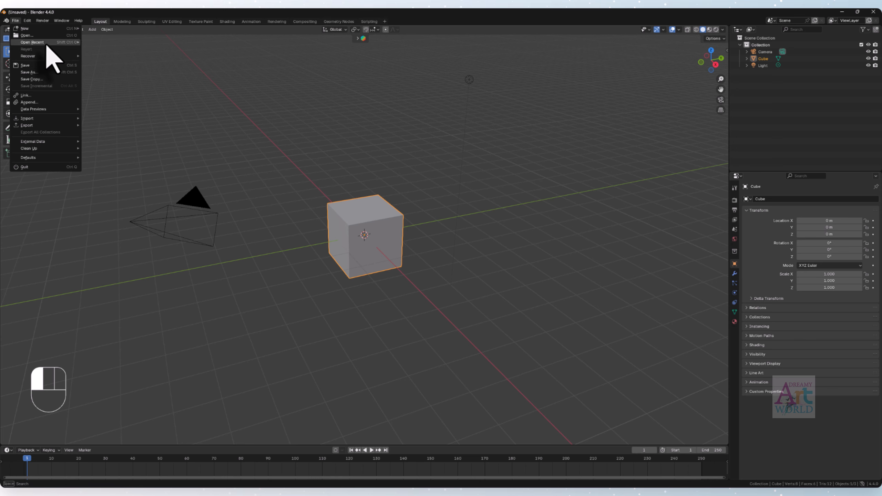
mouse_move(39, 42)
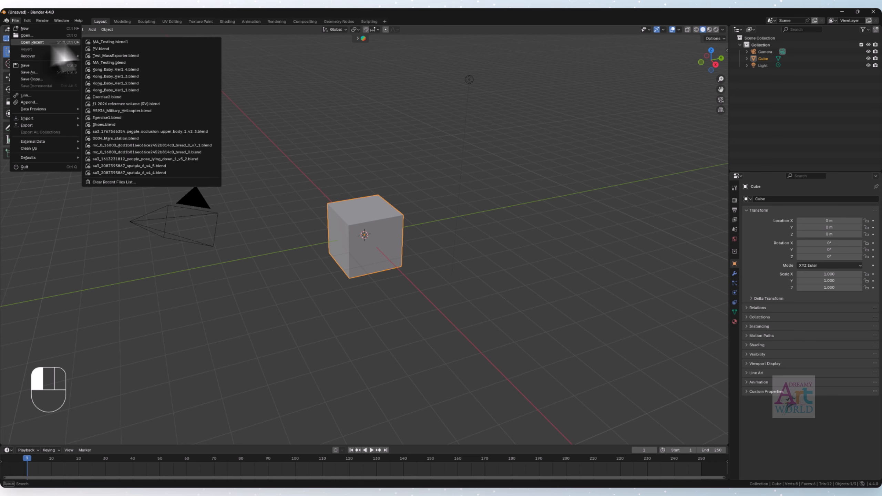
click(128, 42)
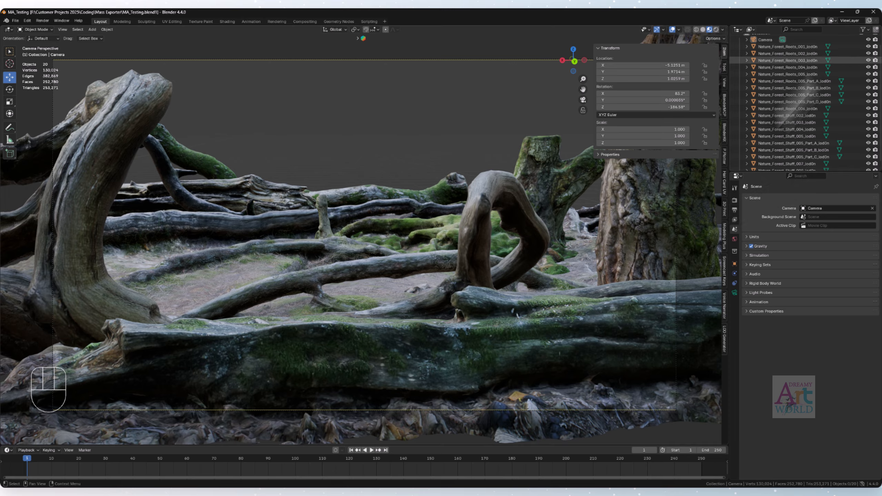
- Select all the forest meshes to examine the scene from above, deselect them and return to the camera view
click(796, 47)
scroll(797, 139, down, 1)
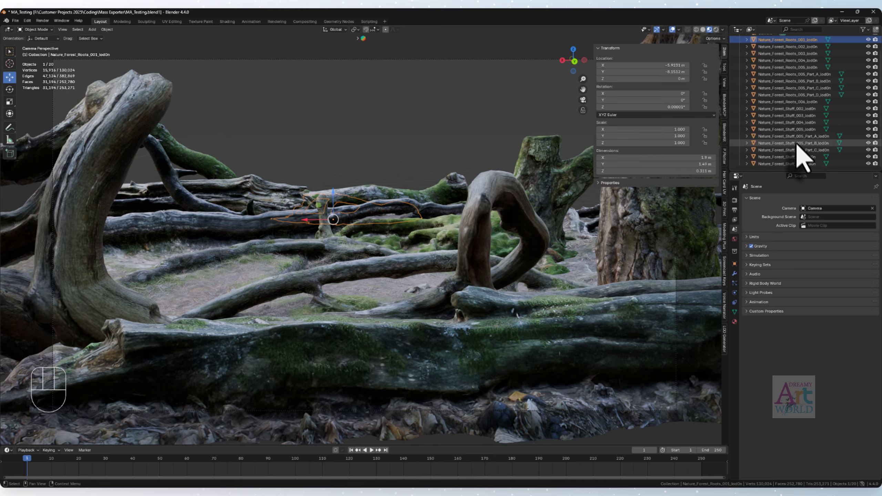
shift+click(799, 163)
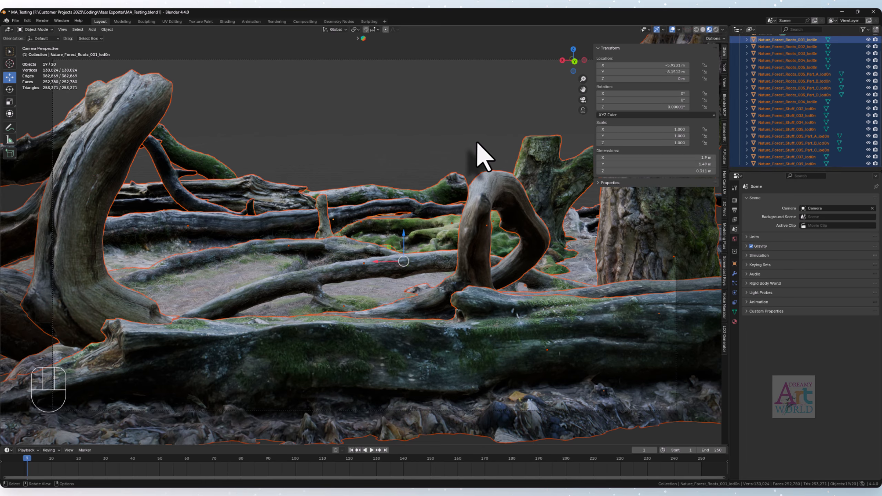
middle_drag(477, 143, 464, 206)
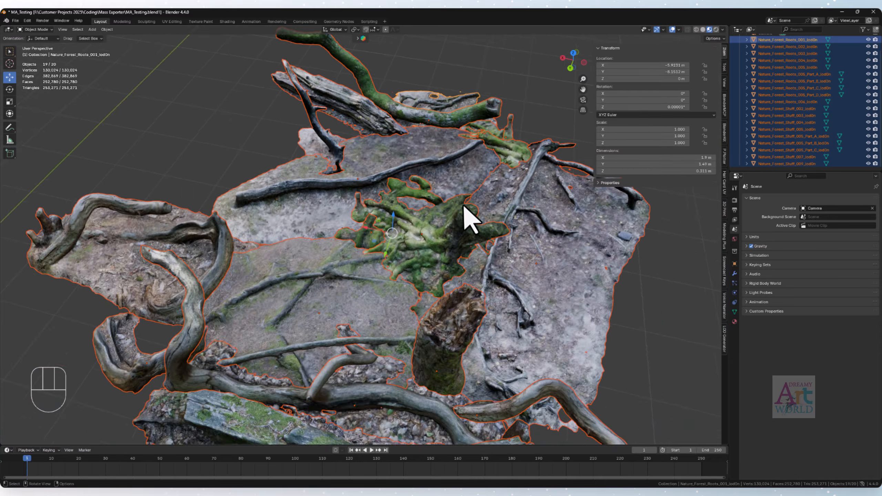
scroll(451, 183, down, 4)
click(531, 212)
key(KP_0)
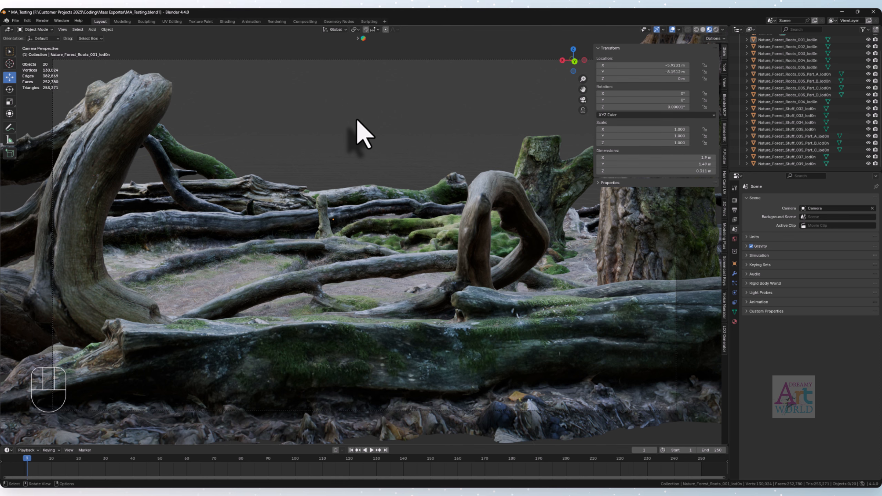
- Install the Mass Exporter add-on from MassExporter.zip on disk through the add-on preferences
click(29, 21)
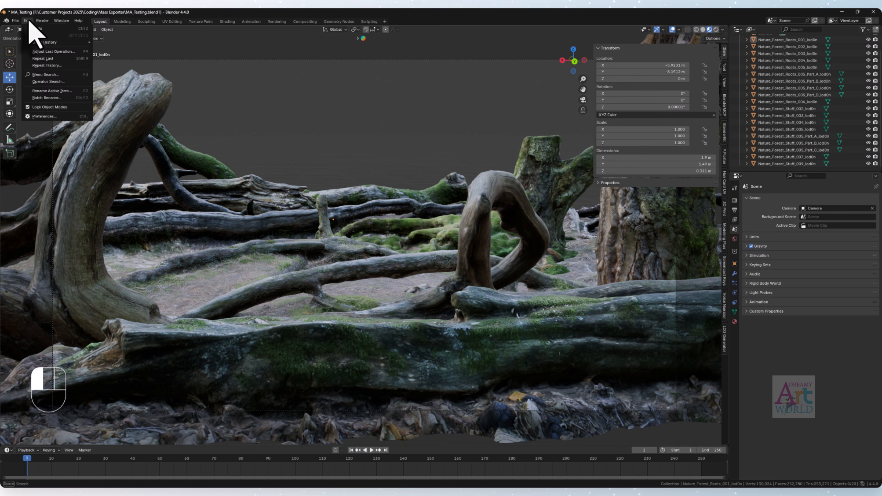
click(37, 116)
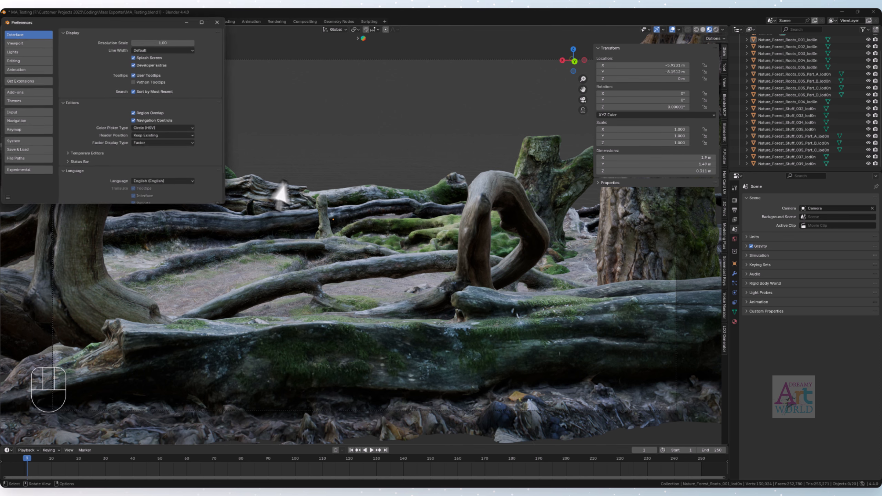
click(18, 92)
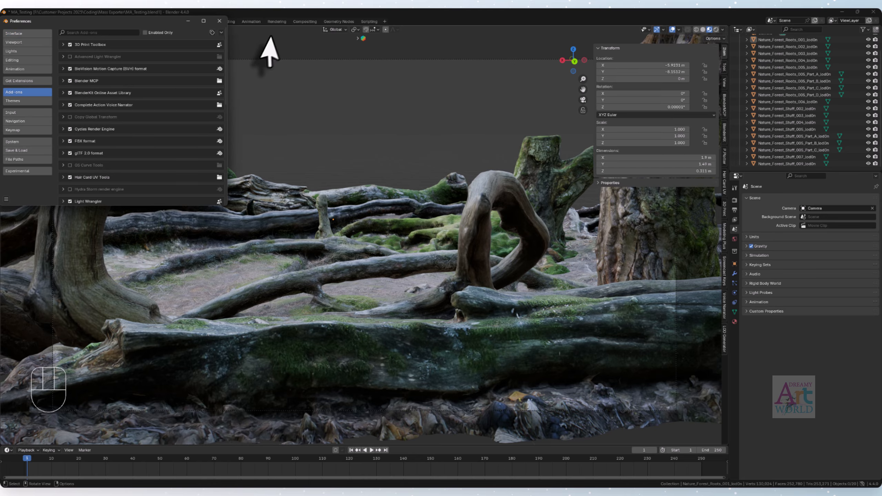
click(221, 33)
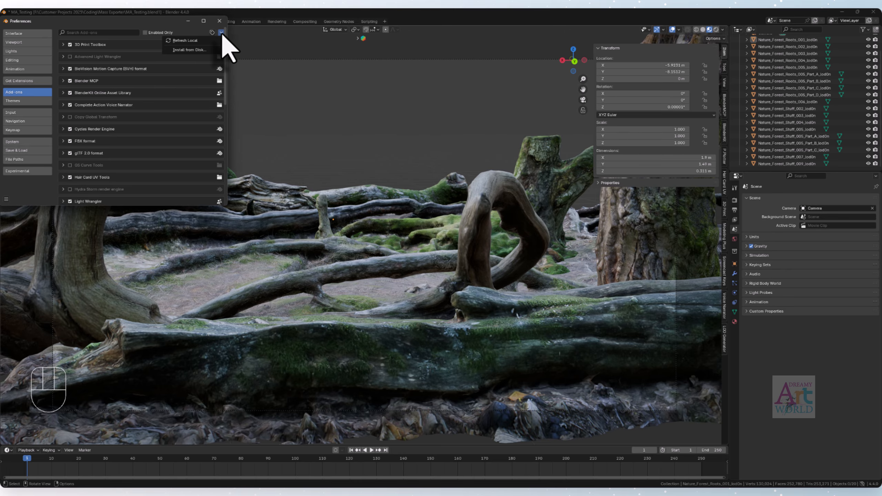
click(201, 50)
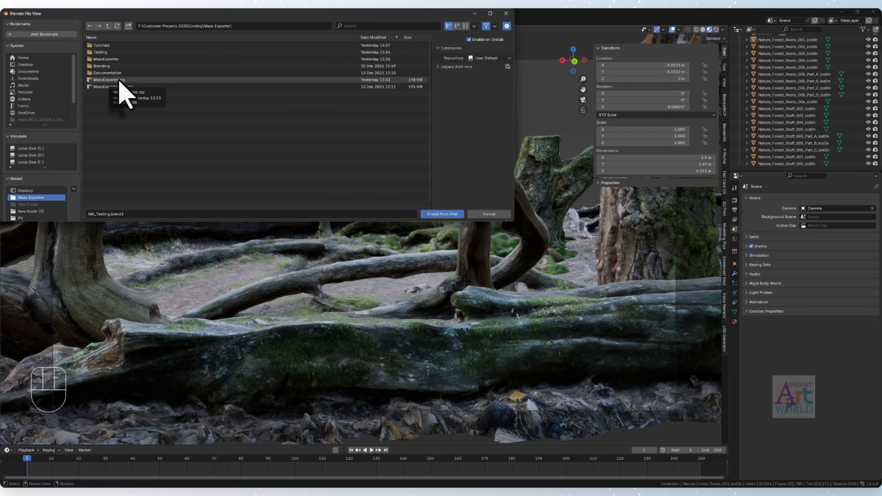
double_click(120, 81)
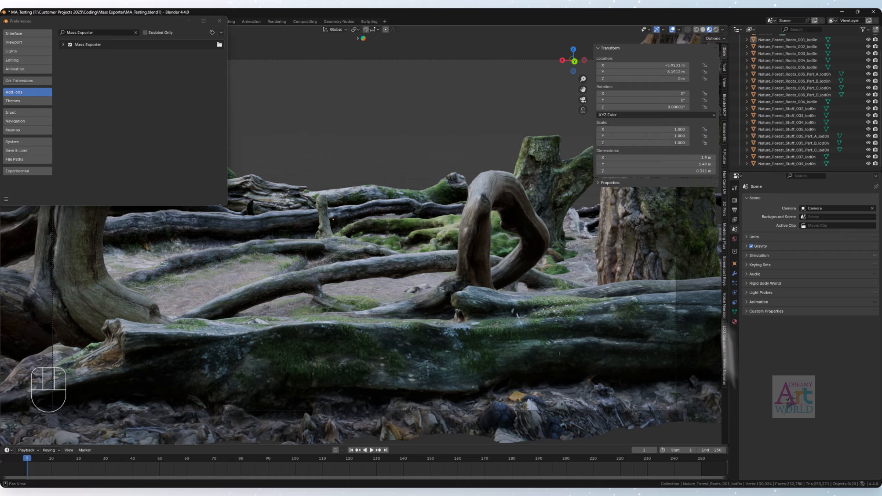
- Show the Mass Exporter settings in the 3D viewport's sidebar and close the preferences
key(n)
key(n)
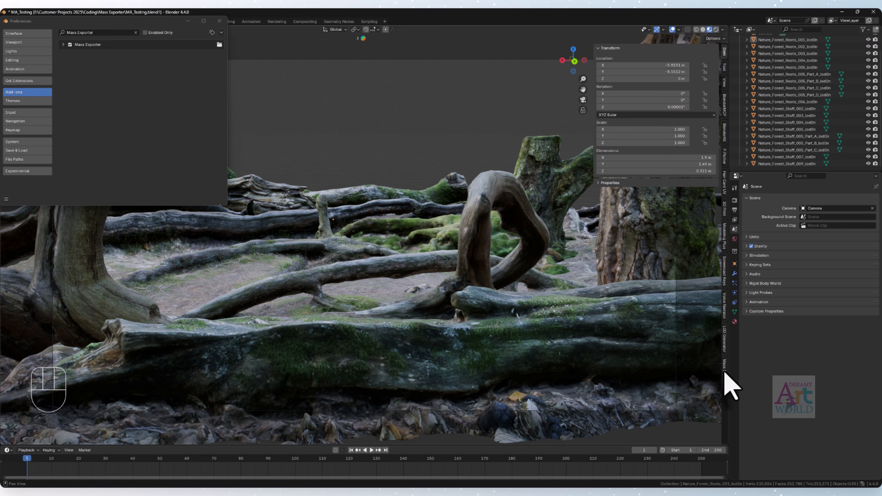
click(725, 371)
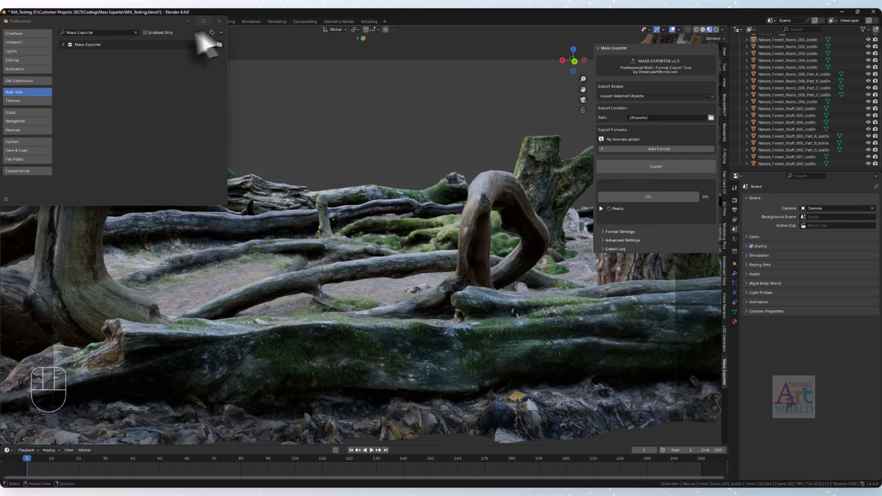
click(219, 21)
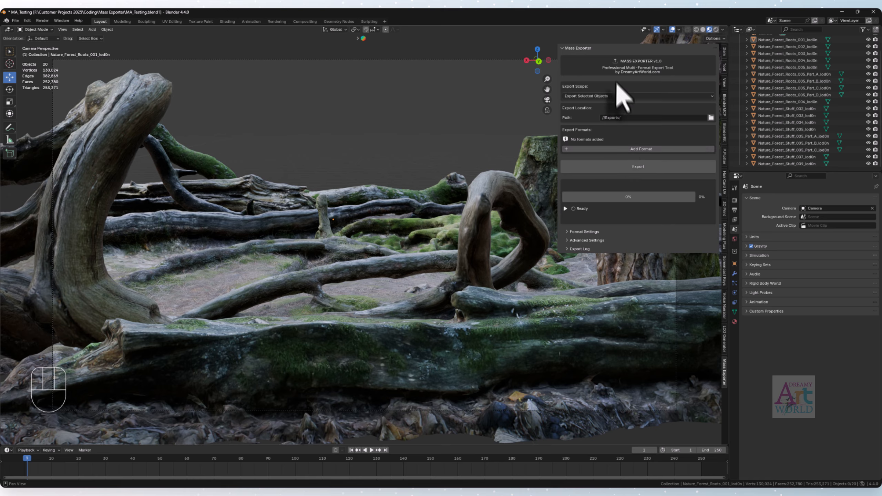
- Keep the export scope at Export Selected Objects and set the export path to F:\Customer Projects 2025\Coding\Mass Exporter\Testing
click(597, 96)
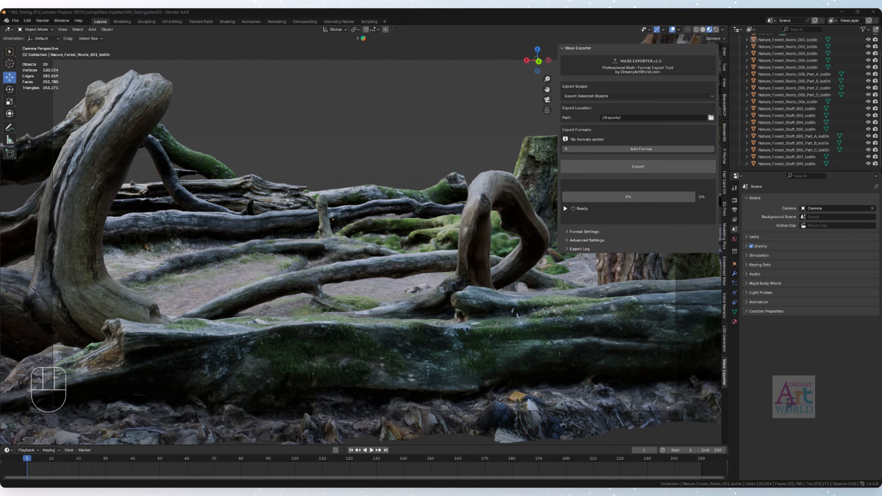
click(649, 118)
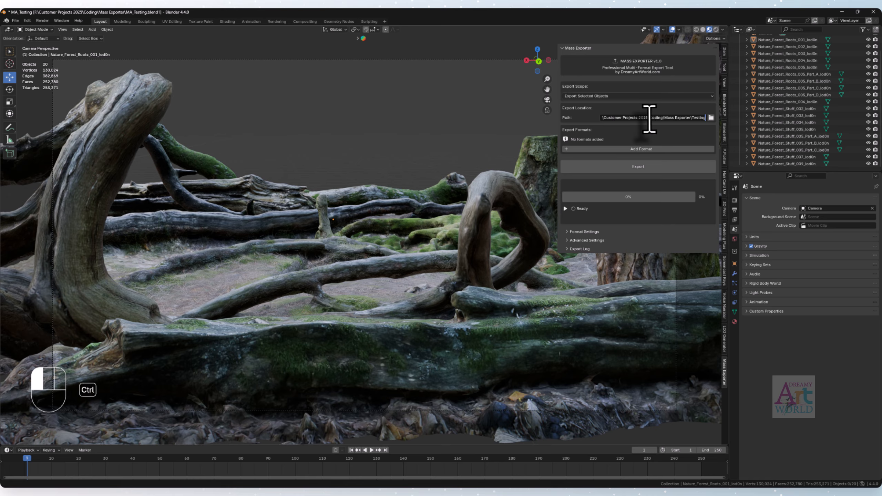
key(Return)
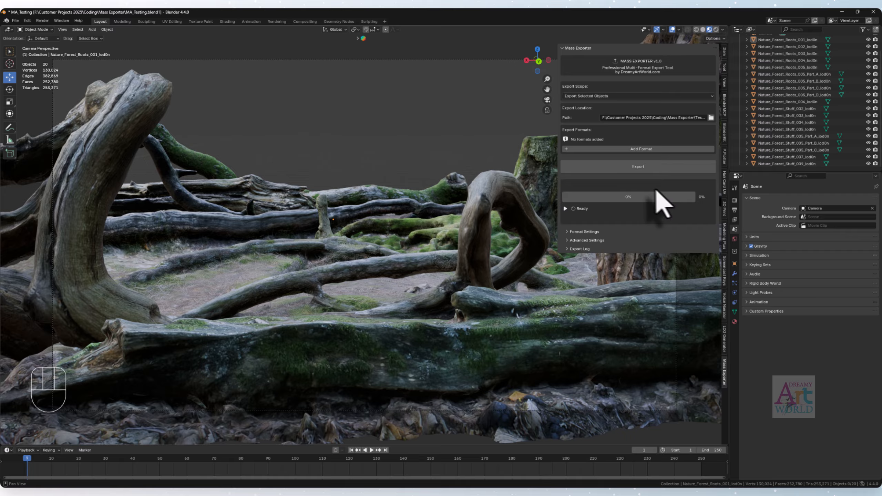
- Add the FBX, OBJ, GLTF/GLB, STL, PLY, USD, DAE and ABC export formats
click(627, 149)
click(629, 149)
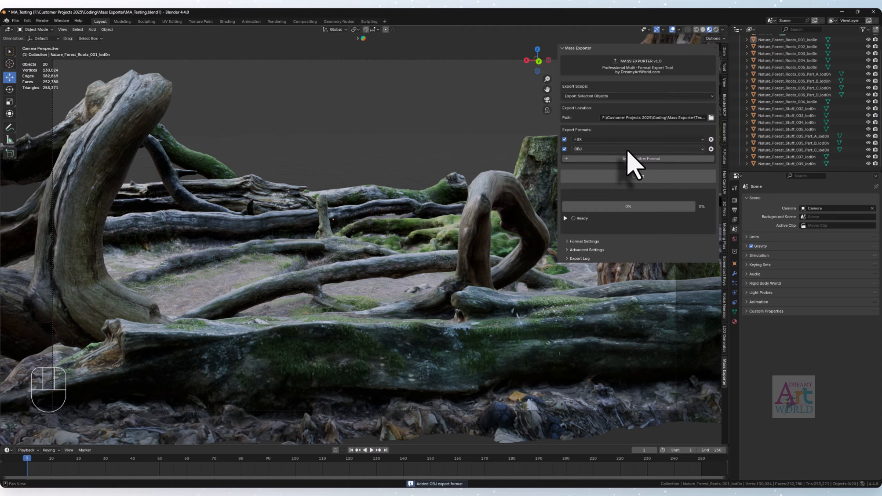
click(626, 160)
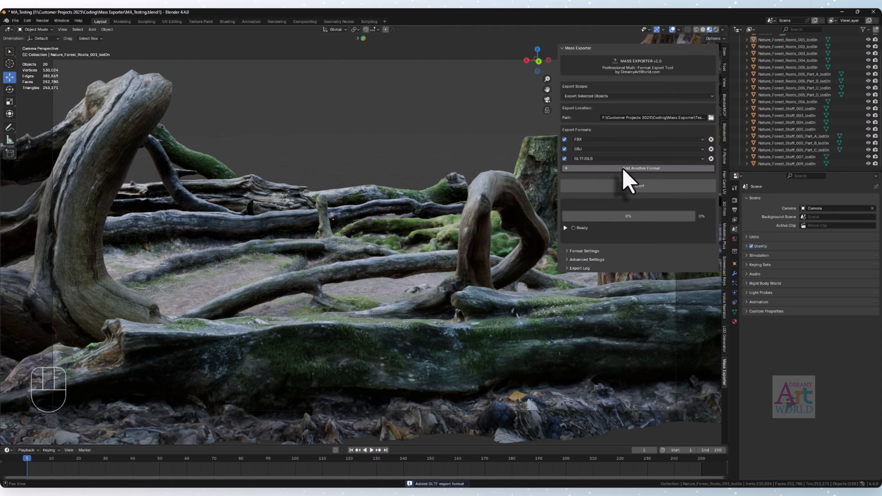
click(623, 168)
click(621, 178)
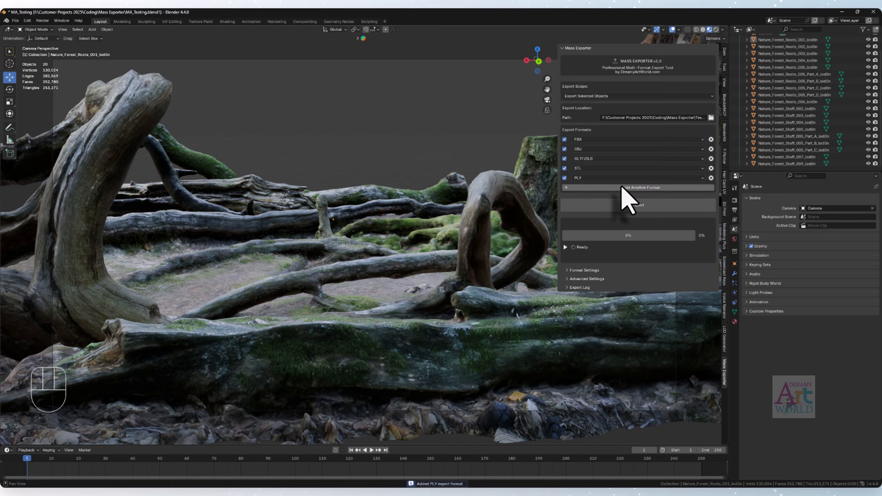
click(624, 188)
click(623, 198)
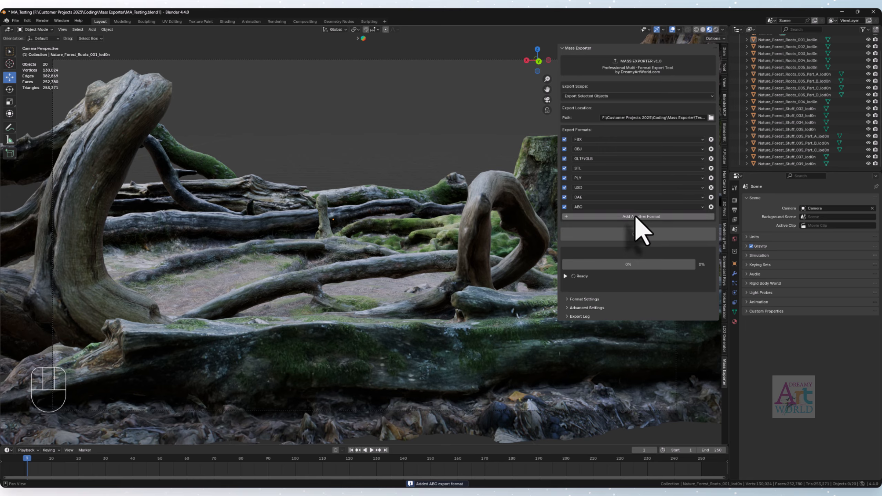
click(630, 208)
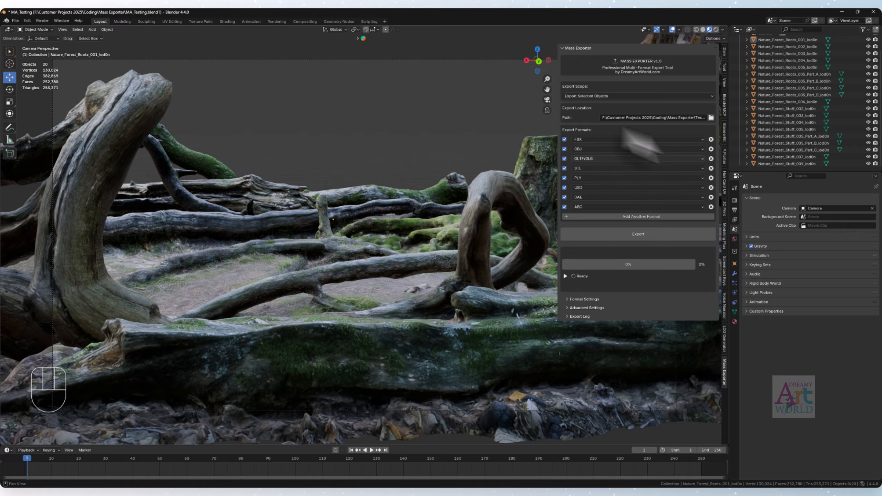
- Remove the ABC, DAE, USD, PLY and STL entries from the export formats
click(711, 207)
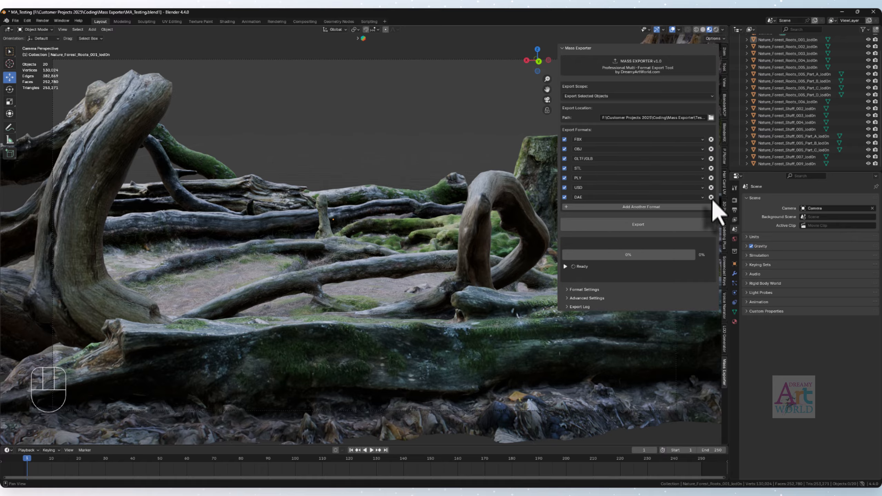
click(711, 197)
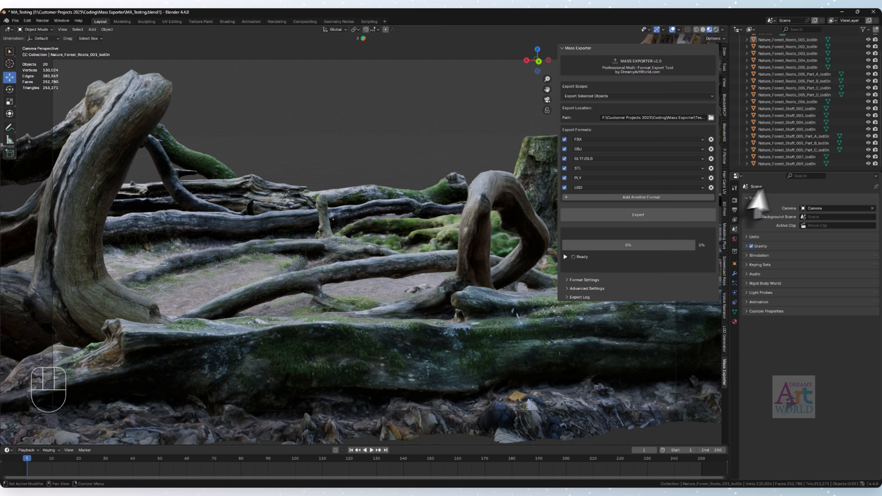
click(711, 188)
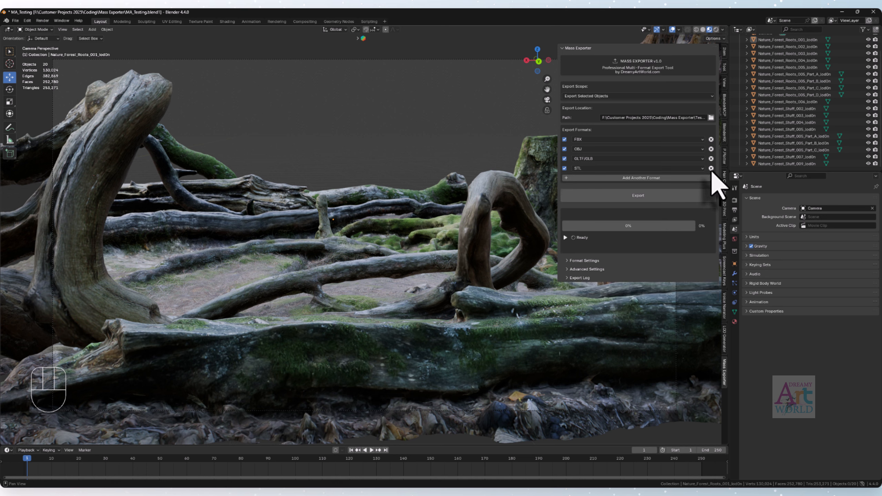
click(710, 178)
click(710, 168)
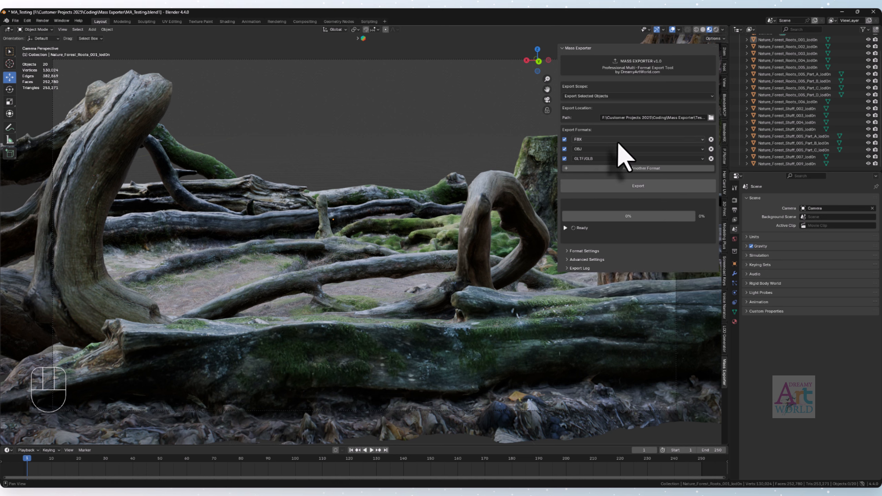
- Set the first export format entry to USD, and try assigning it the already listed OBJ format
click(618, 140)
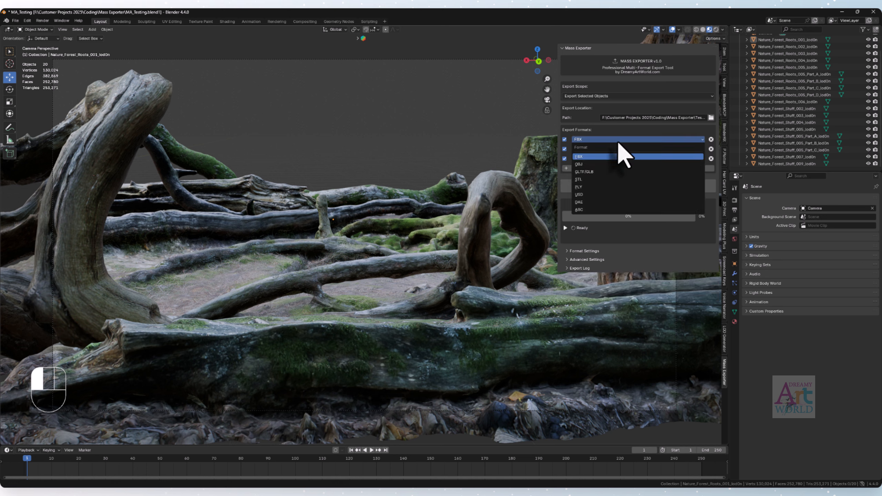
click(585, 164)
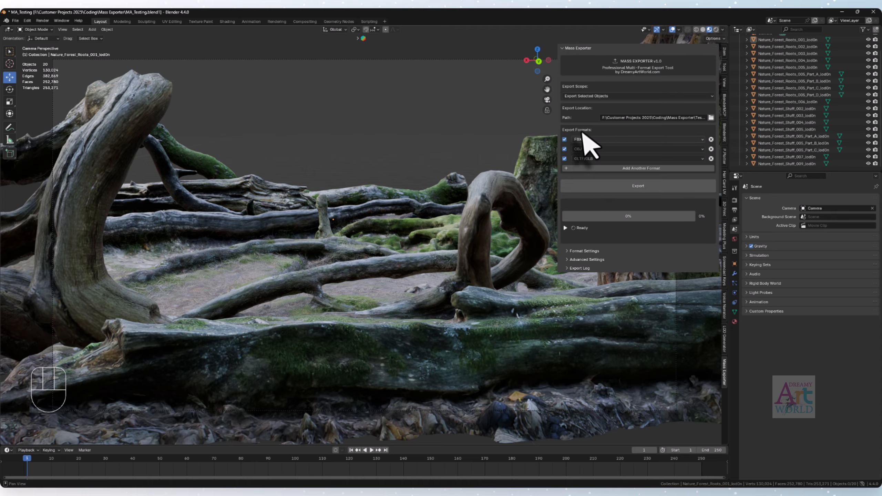
click(593, 139)
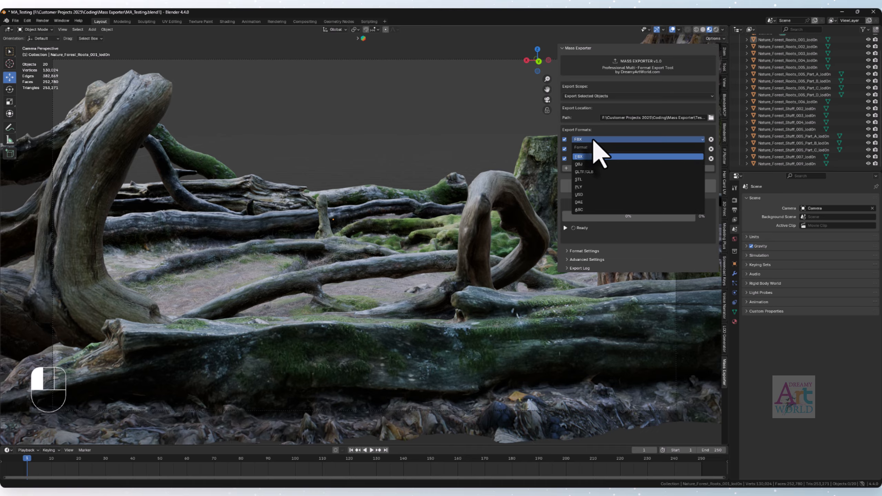
click(583, 195)
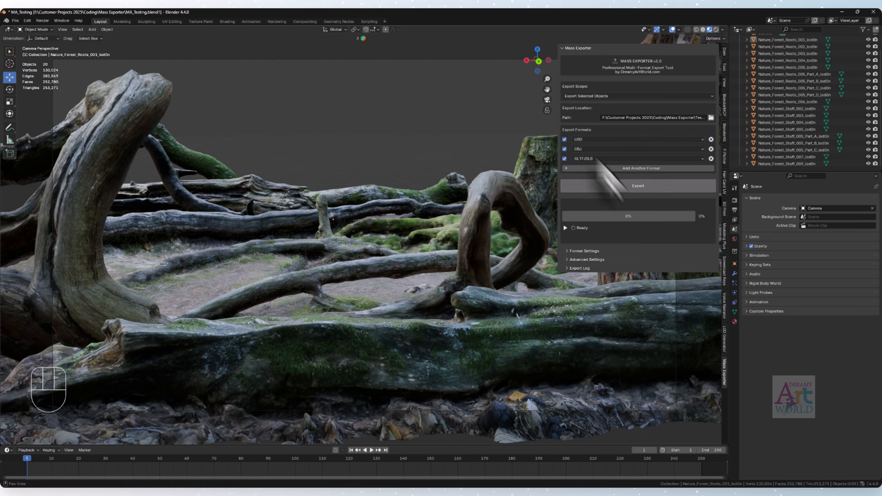
click(607, 140)
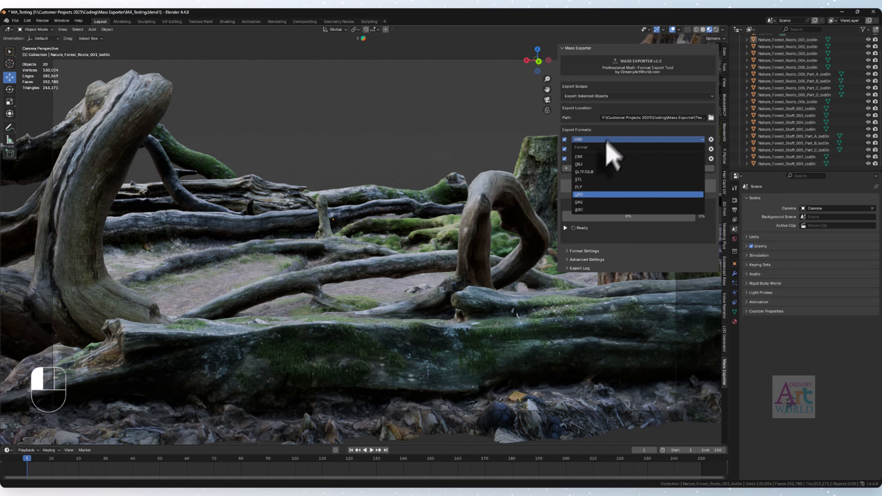
click(587, 164)
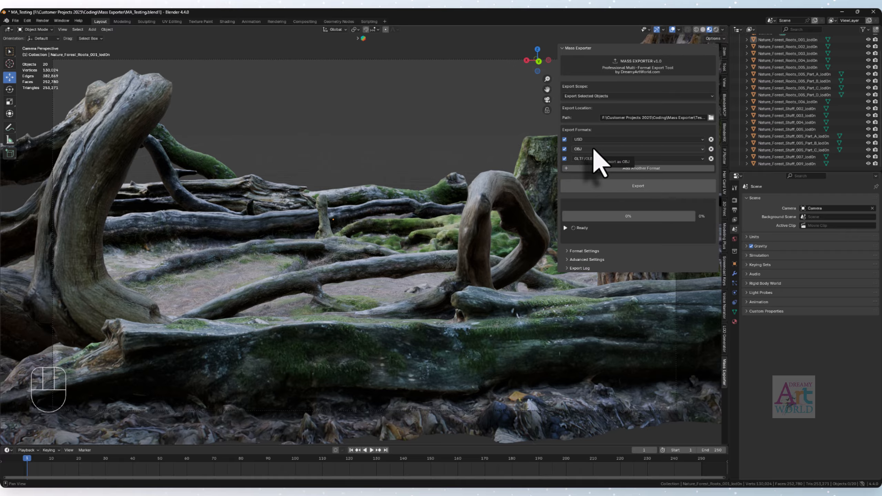
- Switch the first export format entry through STL and DAE, and set it to FBX
click(600, 140)
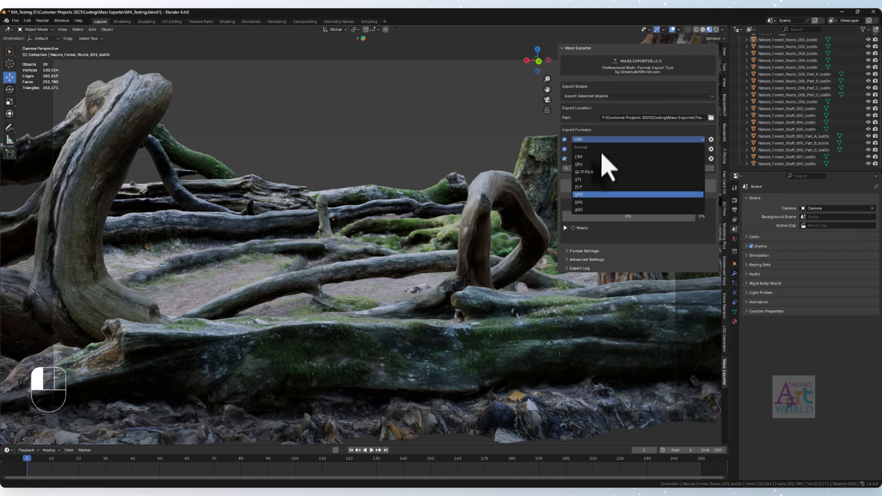
click(586, 181)
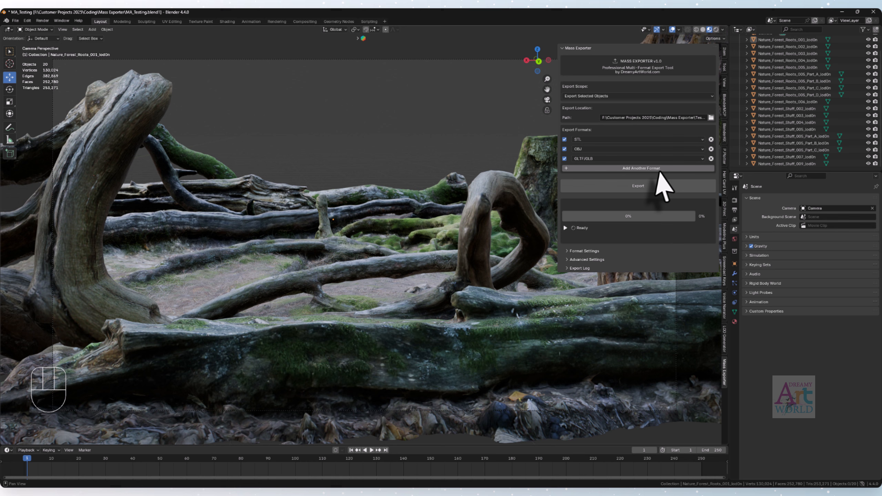
click(597, 140)
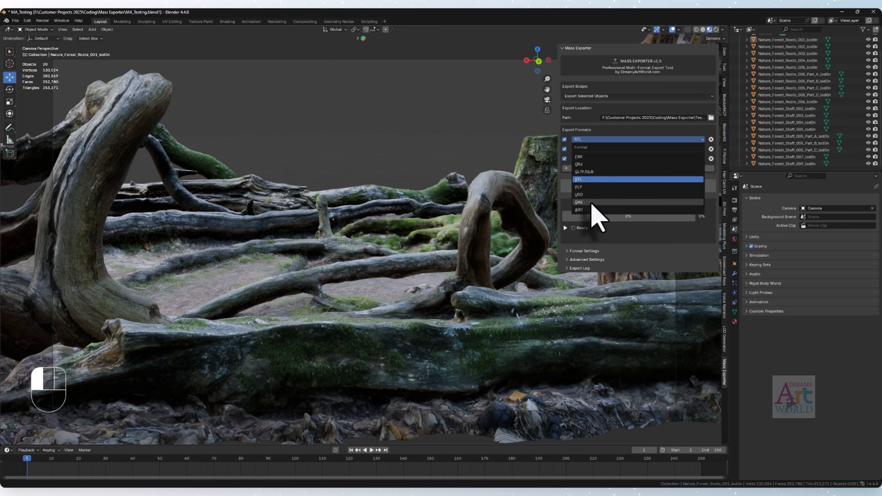
click(590, 201)
click(591, 140)
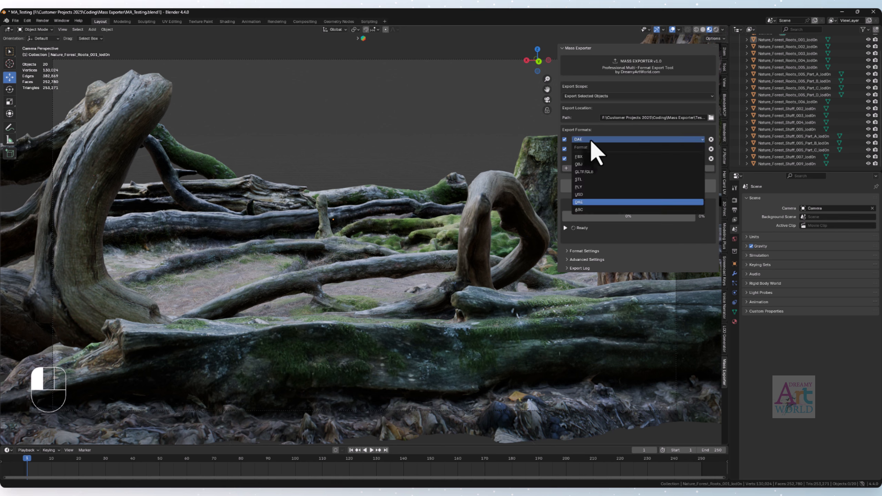
click(579, 157)
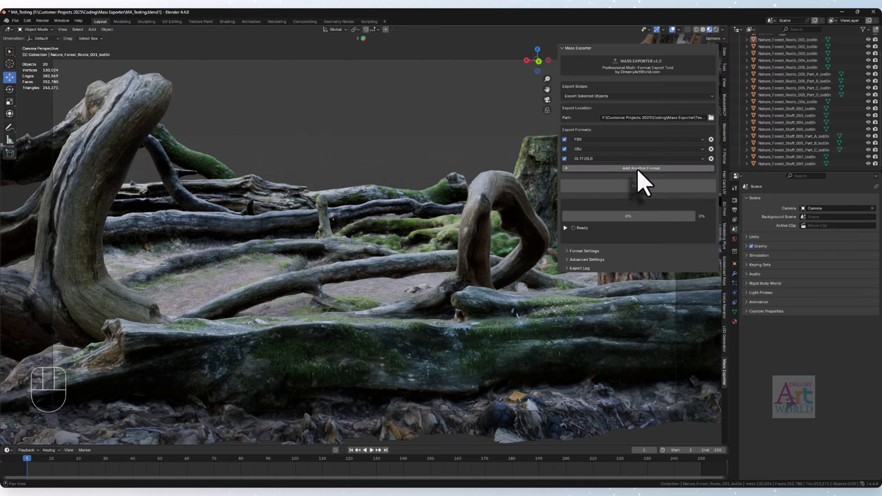
- Add STL, PLY, USD, DAE and ABC to the export formats
click(637, 168)
click(639, 178)
click(629, 188)
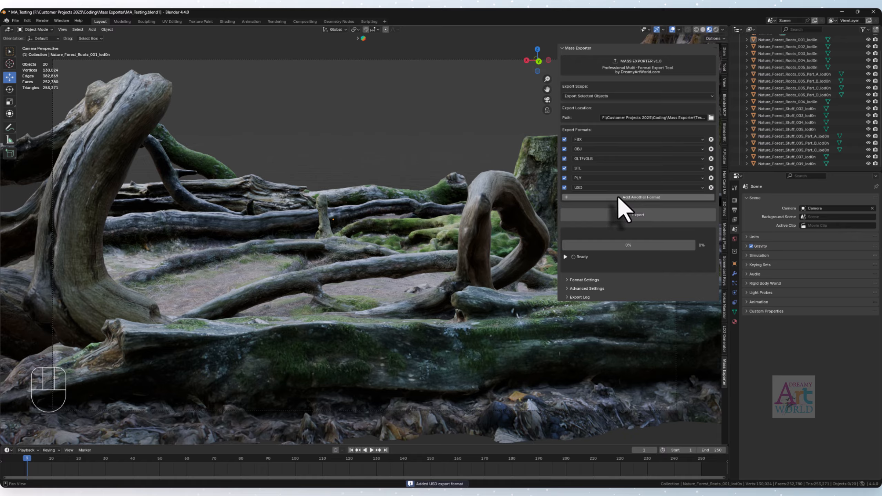
click(619, 198)
click(629, 208)
click(627, 217)
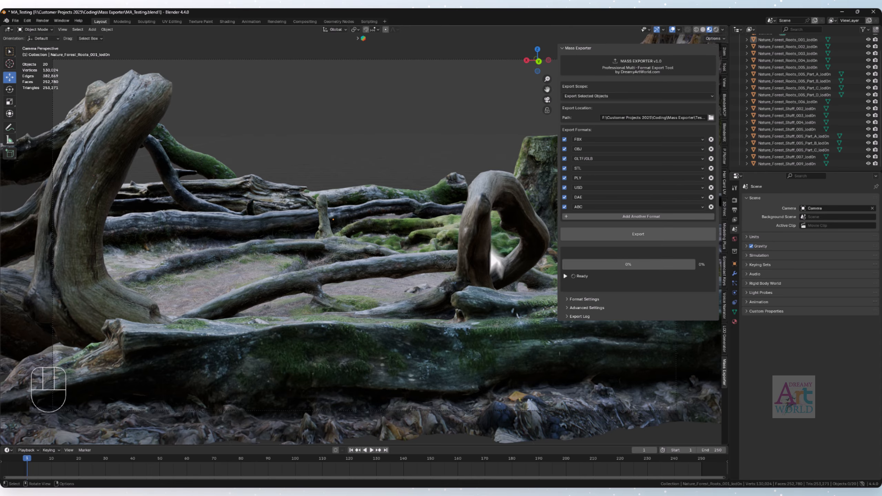
- Select the mossy tree-root object Nature_Forest_Roots_005_lod0n in the scene and export it in all eight listed formats
click(106, 146)
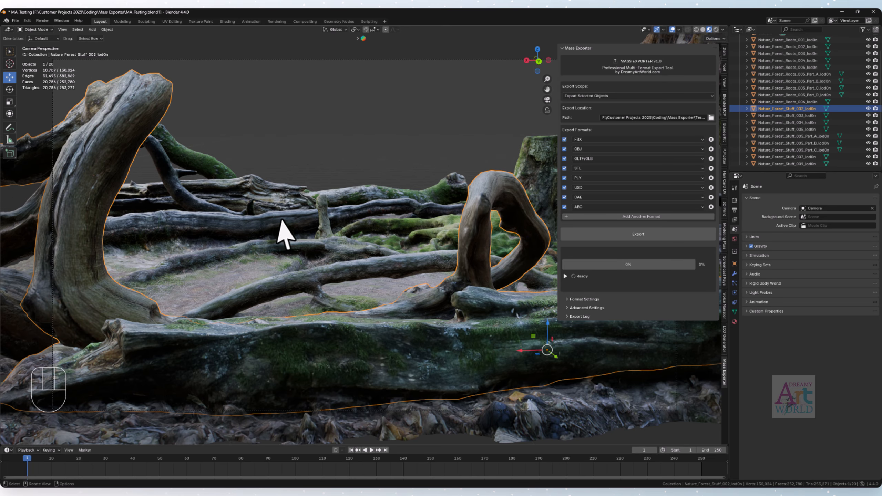
mouse_move(430, 256)
middle_down()
mouse_move(412, 274)
mouse_move(430, 258)
mouse_move(428, 240)
middle_up()
scroll(413, 274, down, 3)
scroll(427, 237, up, 5)
click(436, 200)
middle_drag(377, 278, 451, 240)
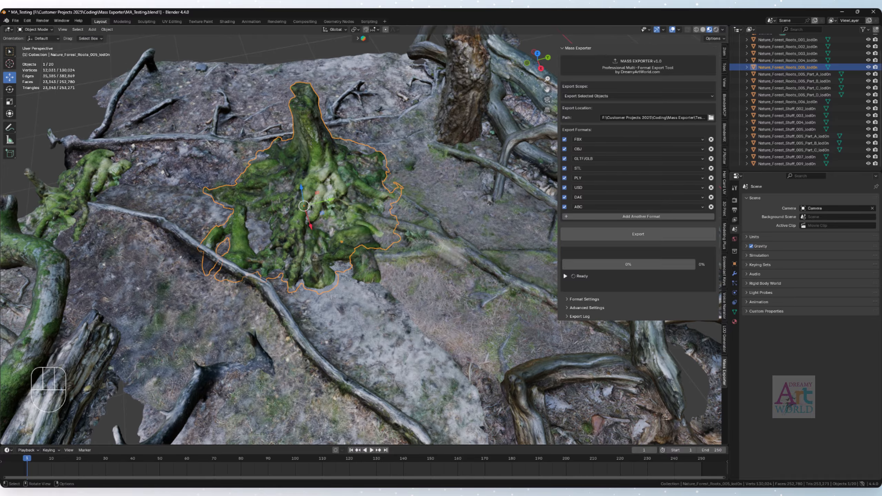
scroll(396, 236, up, 3)
middle_drag(396, 237, 379, 218)
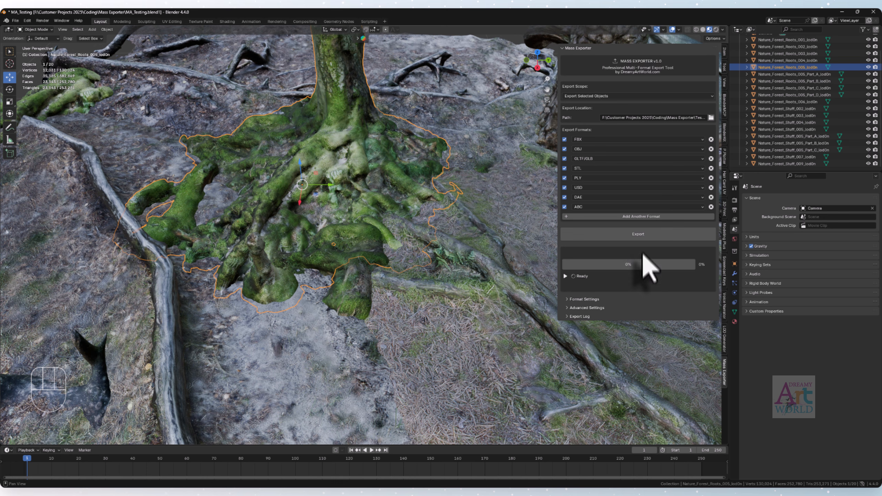
click(638, 234)
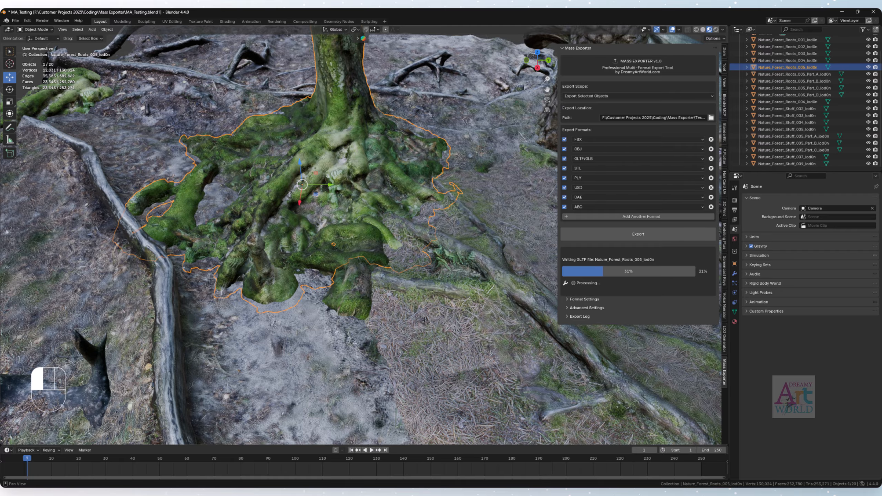
- Switch to File Explorer, look over the exported contents of the Testing folder, and read export_log.txt
drag(881, 101, 224, 127)
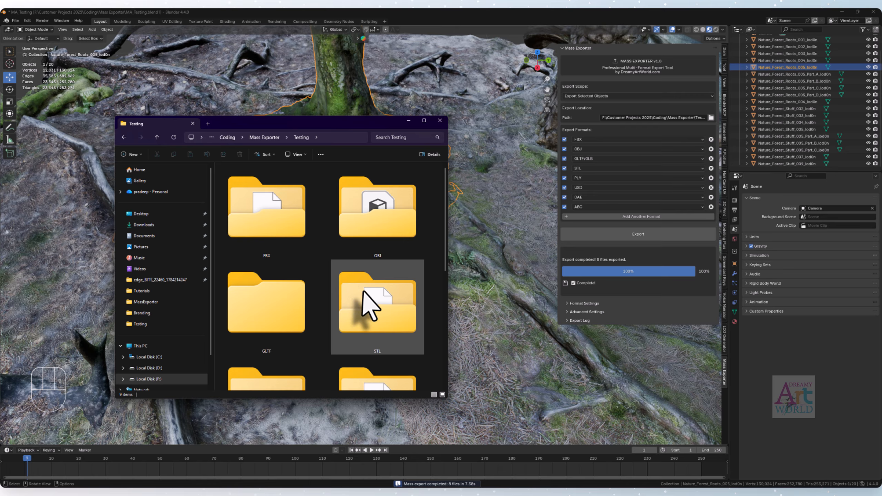
scroll(350, 289, down, 5)
scroll(344, 275, up, 5)
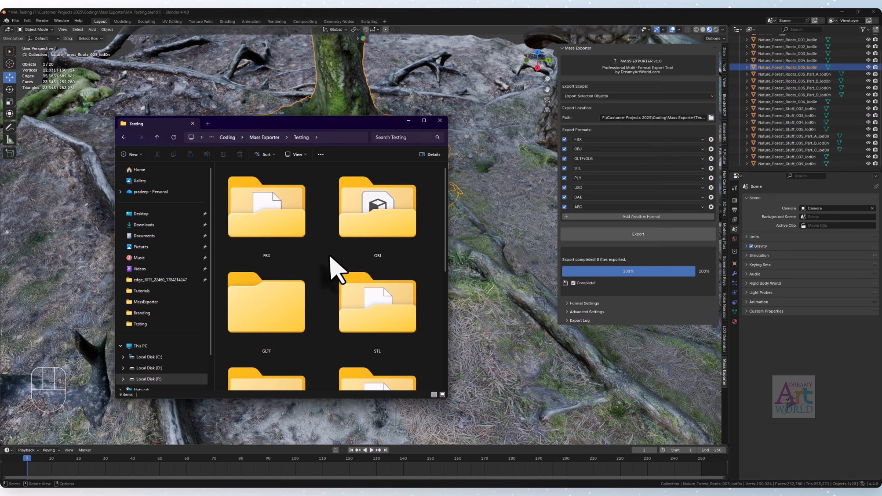
scroll(349, 290, down, 5)
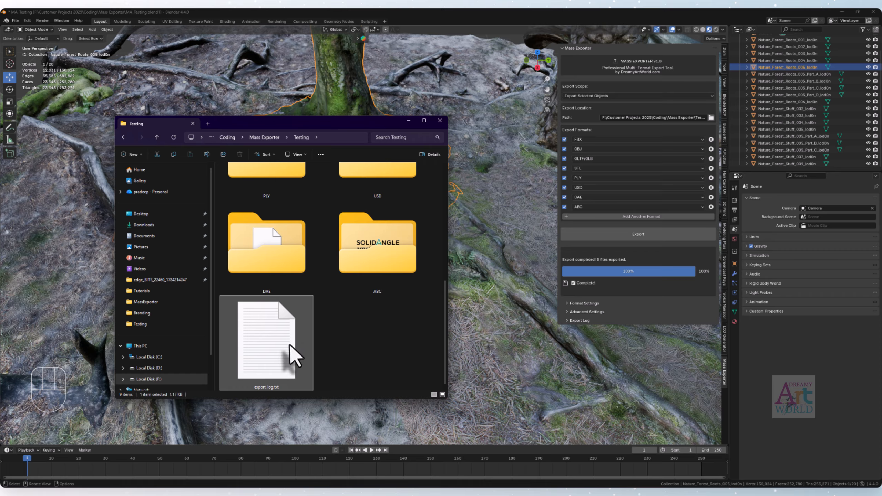
double_click(309, 337)
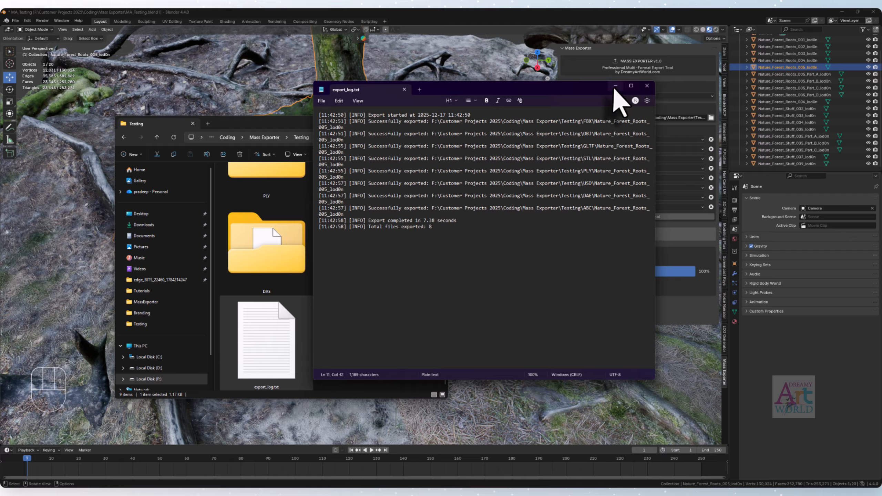
click(647, 85)
- Check the exported files inside the FBX, ABC and DAE folders
scroll(304, 264, up, 5)
double_click(284, 230)
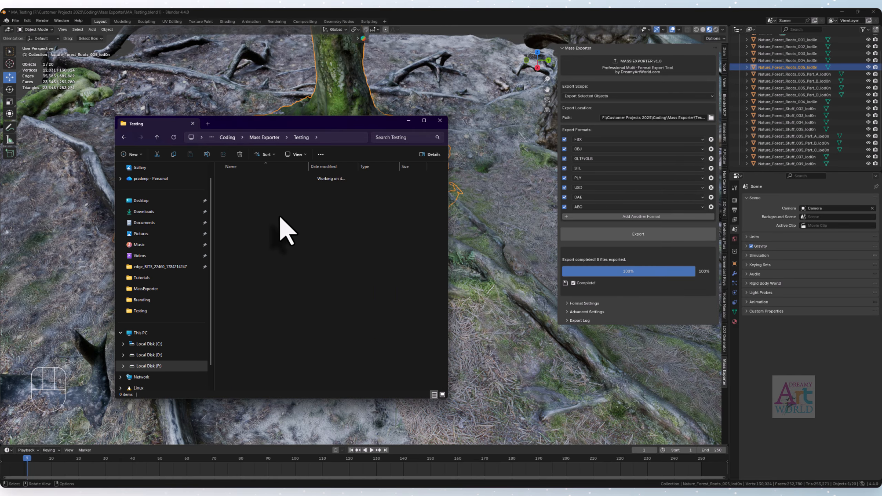
click(158, 137)
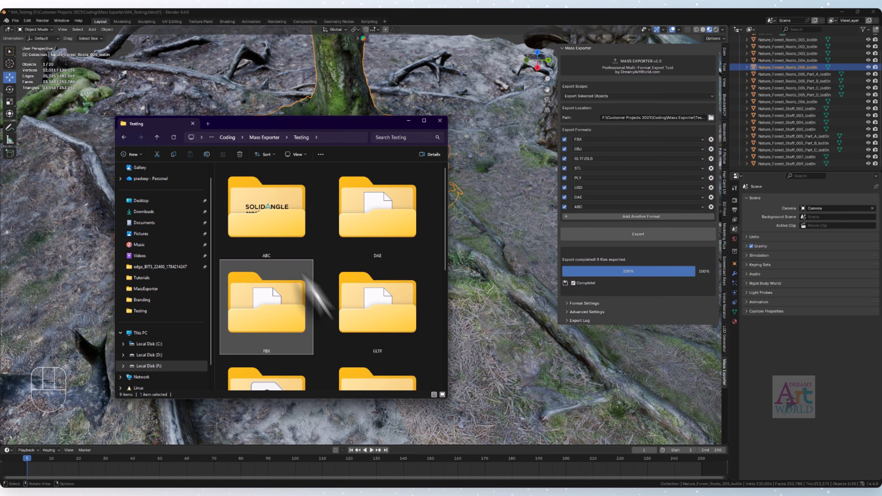
double_click(273, 226)
click(157, 137)
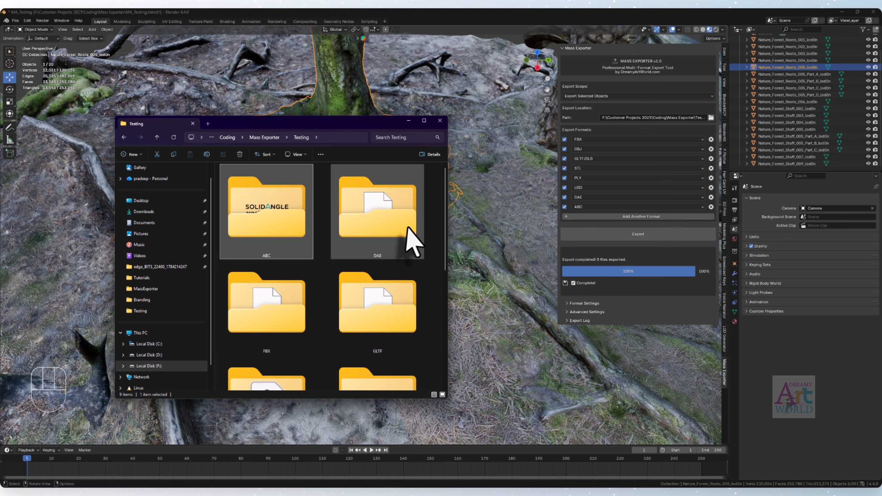
double_click(408, 228)
click(157, 136)
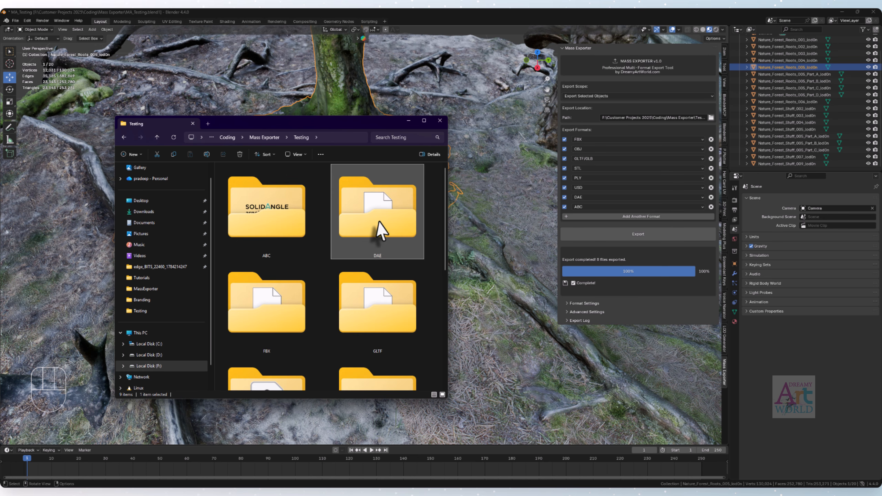
double_click(382, 231)
click(173, 137)
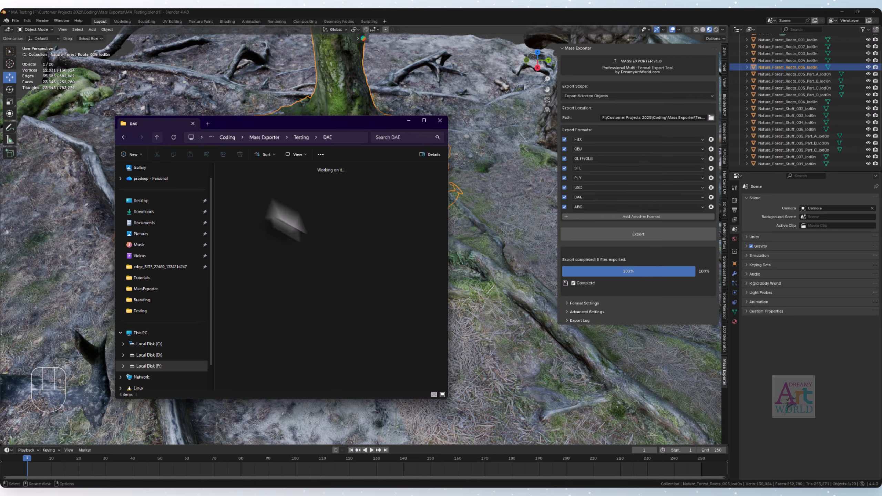
- Check the exported files inside the GLTF and OBJ folders, and look over the other format folders in Testing
double_click(394, 328)
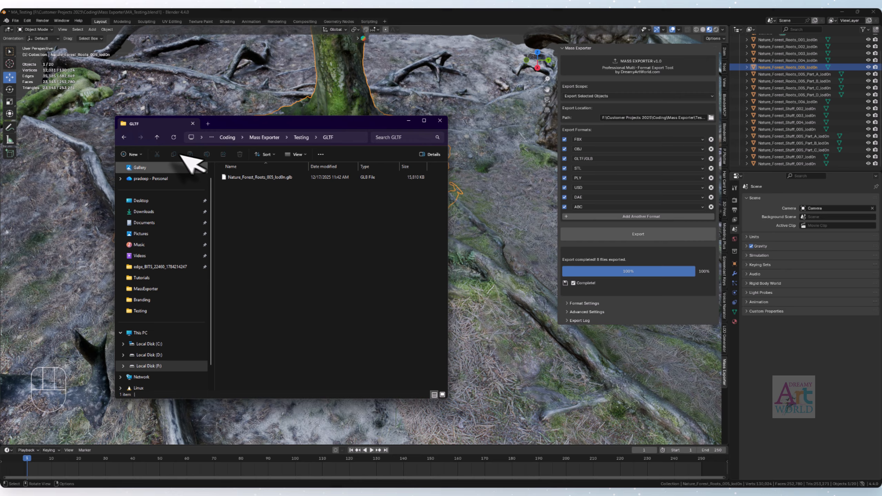
click(158, 138)
click(280, 354)
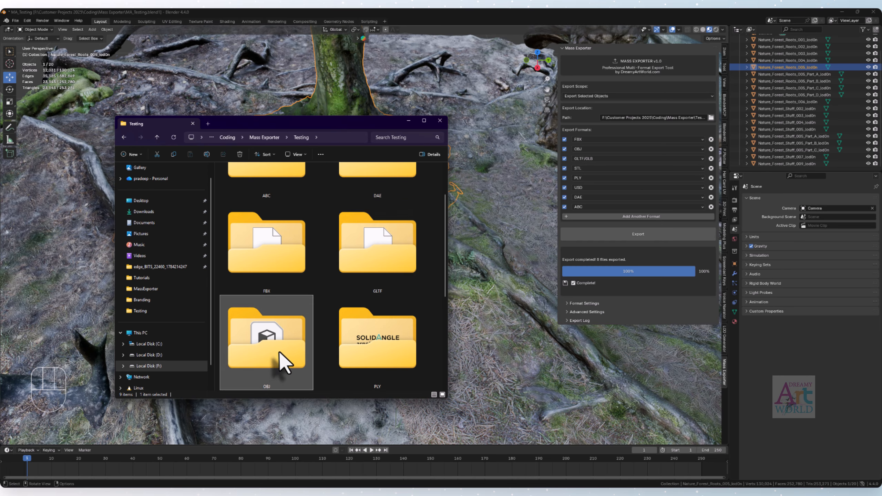
double_click(283, 361)
click(158, 137)
scroll(382, 330, down, 3)
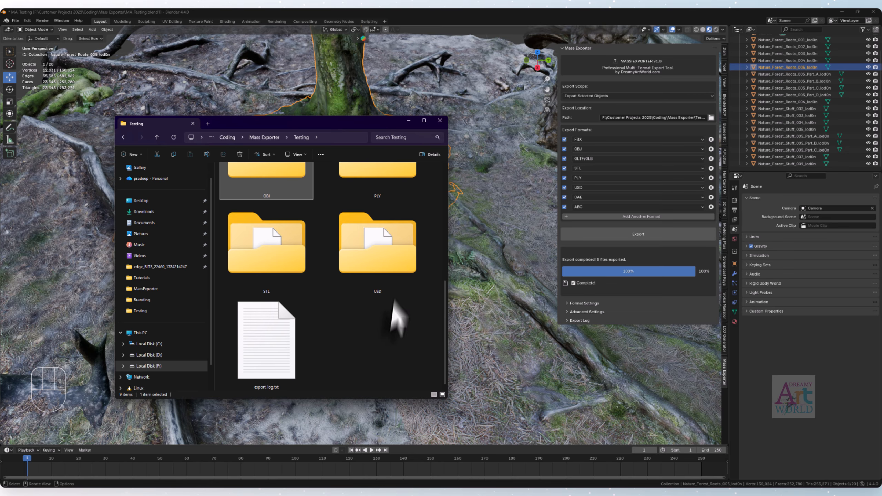
scroll(389, 306, up, 3)
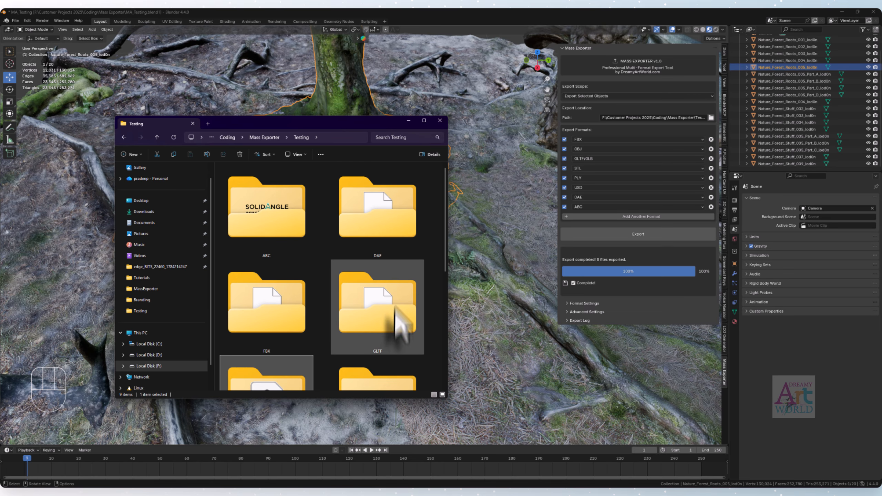
scroll(401, 325, down, 3)
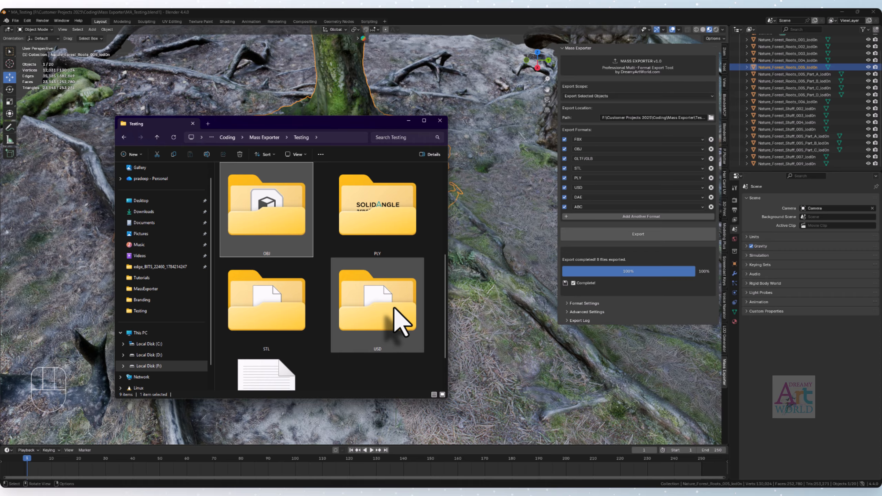
scroll(394, 309, up, 3)
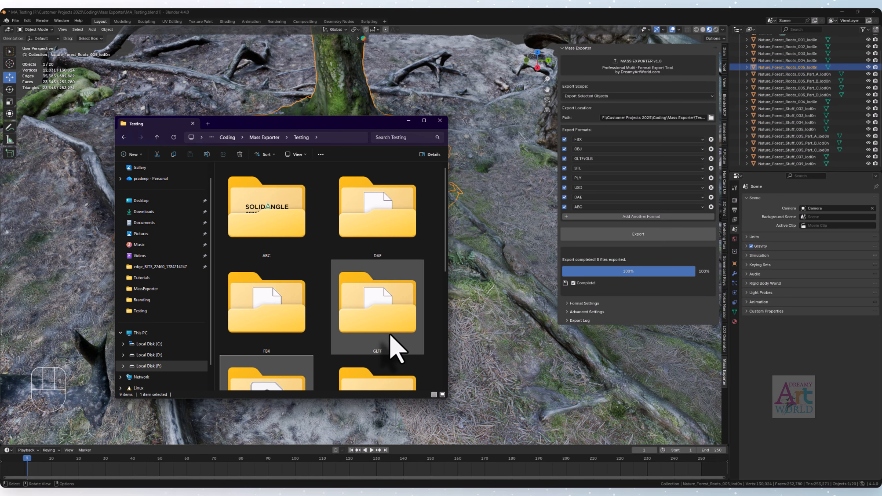
scroll(400, 346, down, 2)
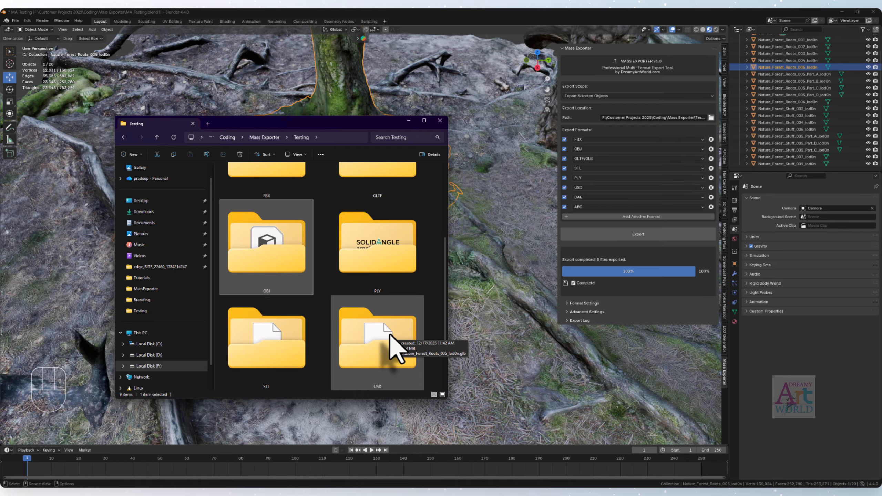
scroll(393, 348, up, 2)
- Load Nature_Forest_Roots_005_lod0n.glb from the GLTF folder into the glTF Viewer in the browser
double_click(382, 334)
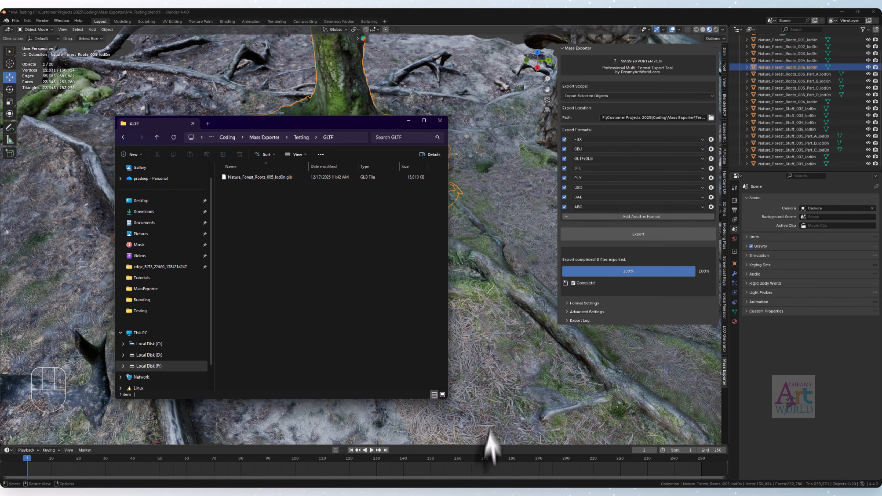
click(480, 492)
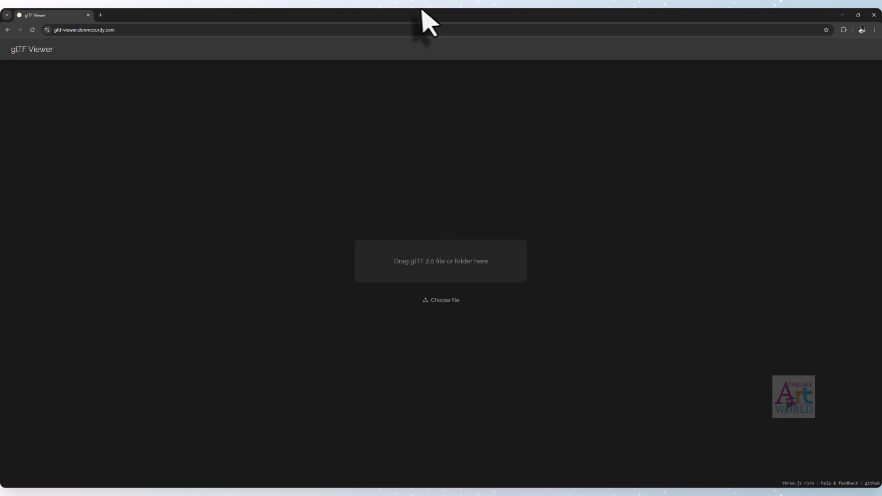
drag(421, 11, 508, 82)
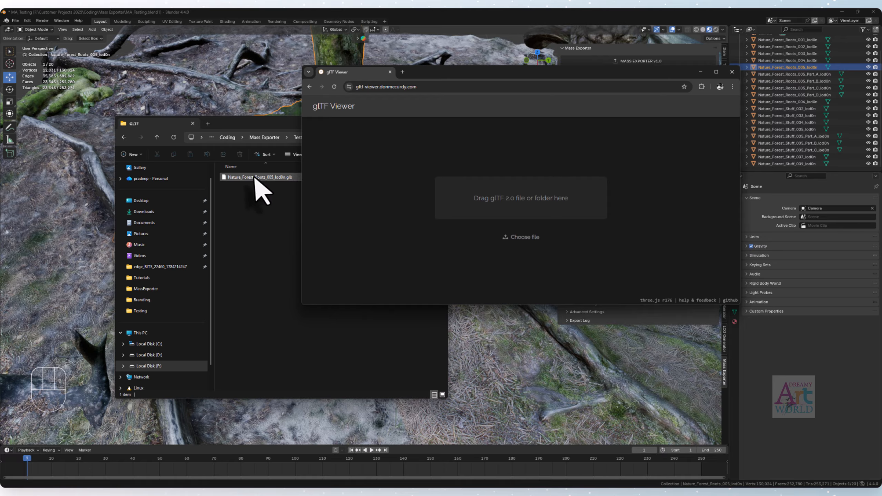
drag(257, 177, 535, 231)
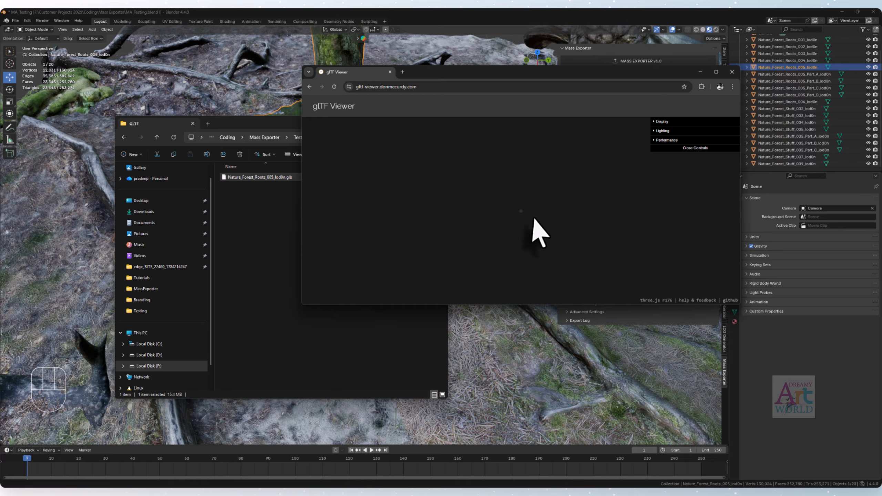
- Inspect the loaded tree-root model up close from another angle, and return to the Testing folder in File Explorer
click(716, 72)
scroll(430, 325, up, 10)
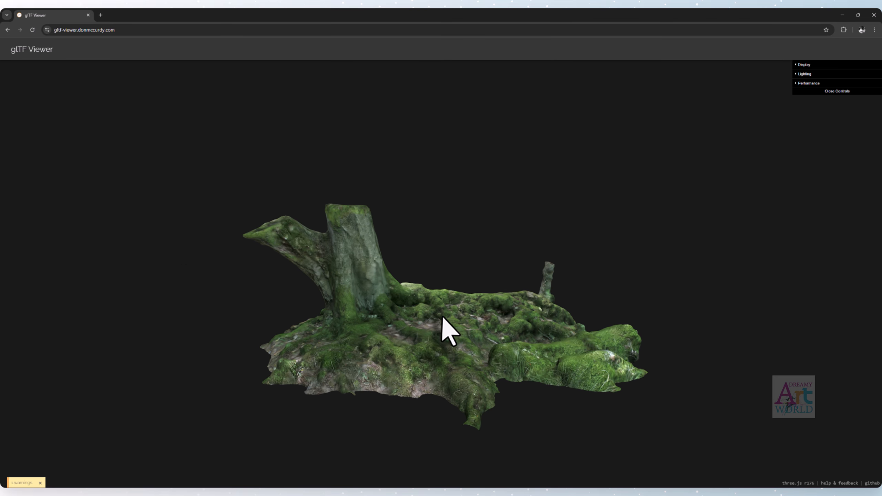
drag(443, 317, 576, 335)
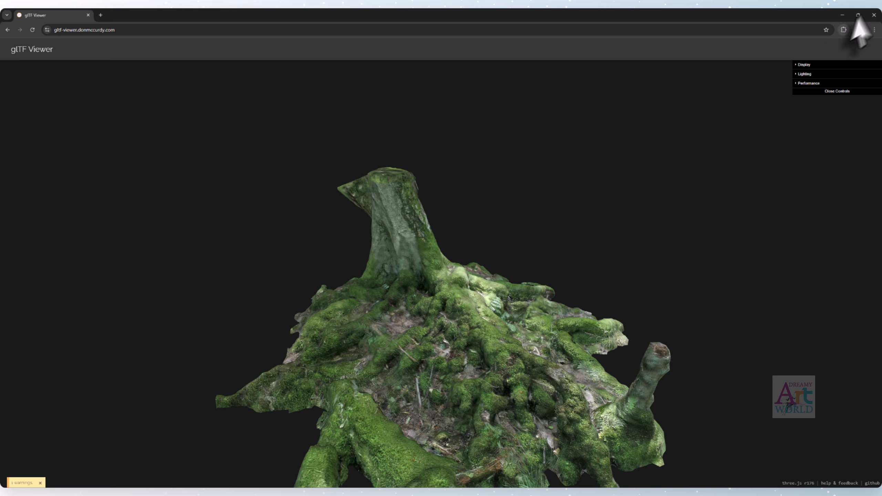
click(842, 15)
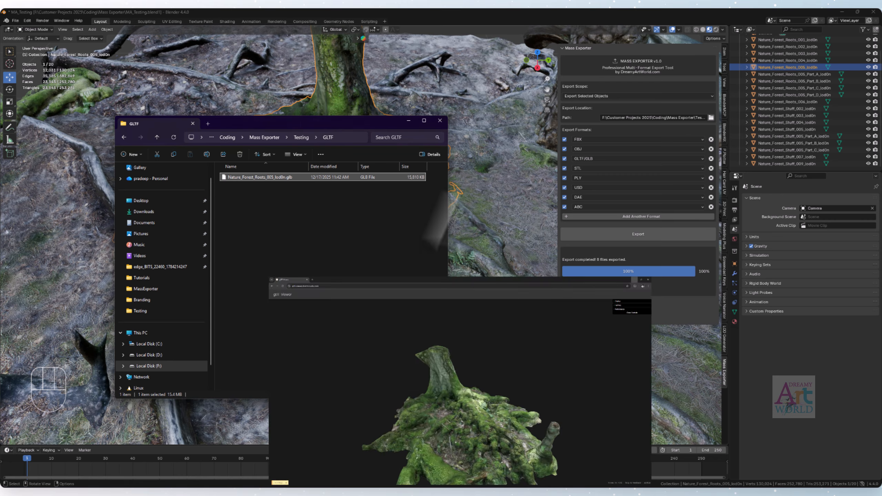
click(367, 256)
click(157, 137)
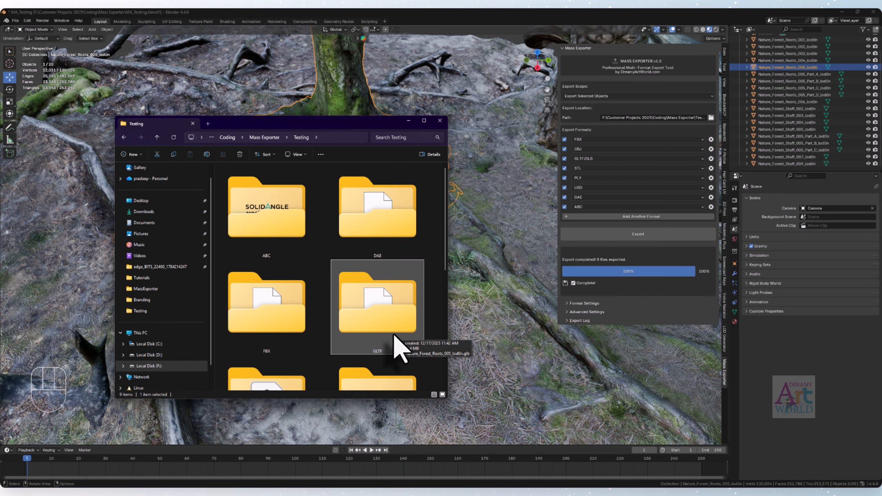
- Permanently delete all the exported format folders in the Testing folder
scroll(399, 348, down, 5)
scroll(399, 348, up, 5)
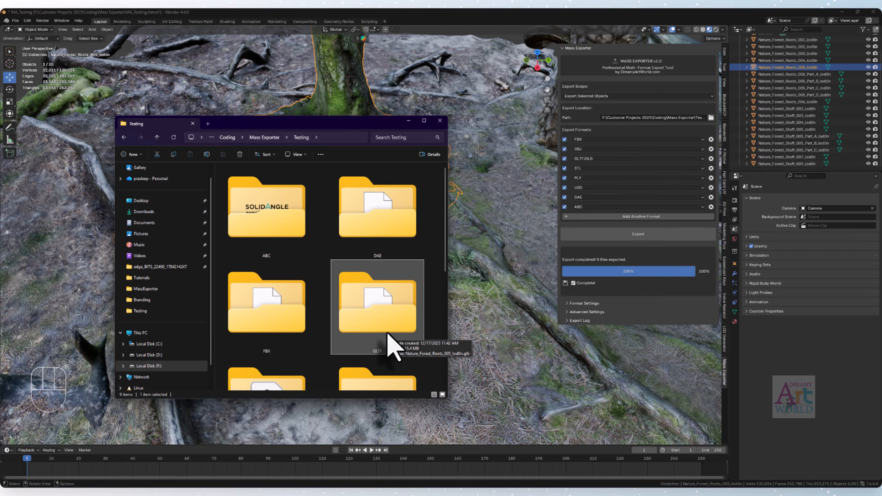
click(318, 257)
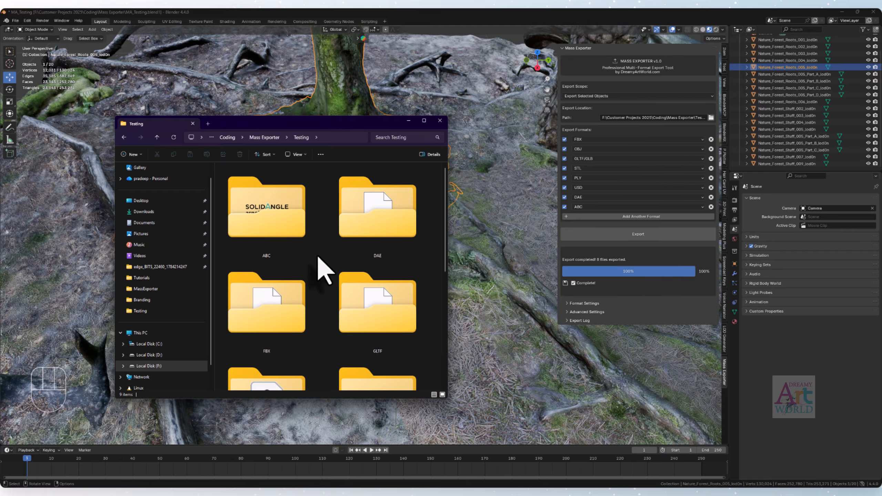
key(ctrl+a)
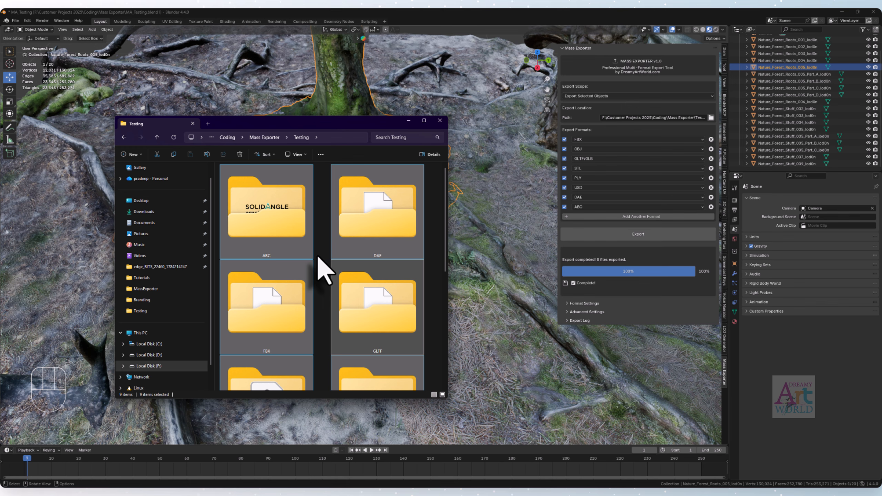
key(shift+Delete)
key(Return)
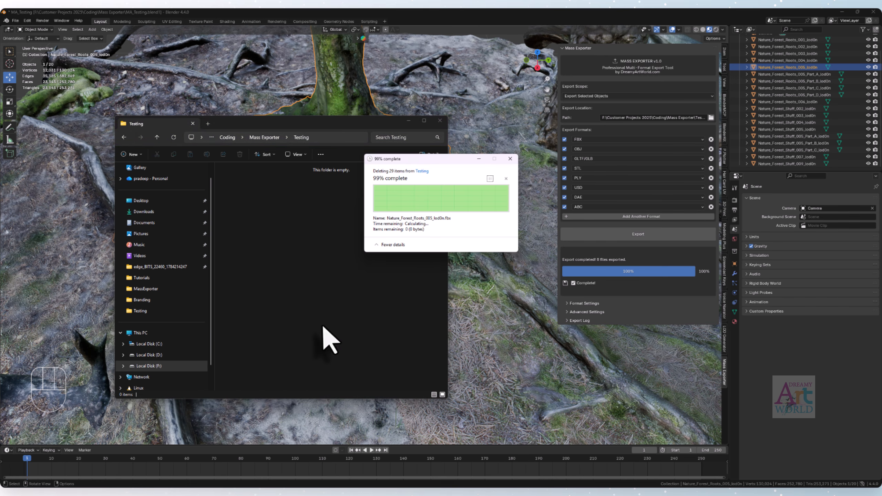
- Arrange the Testing folder window and the Blender window side by side
drag(372, 123, 178, 9)
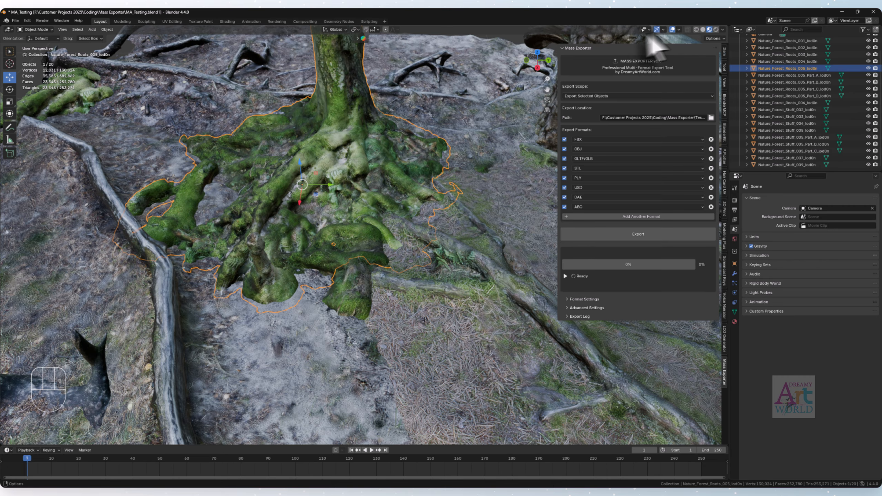
drag(591, 12, 836, 11)
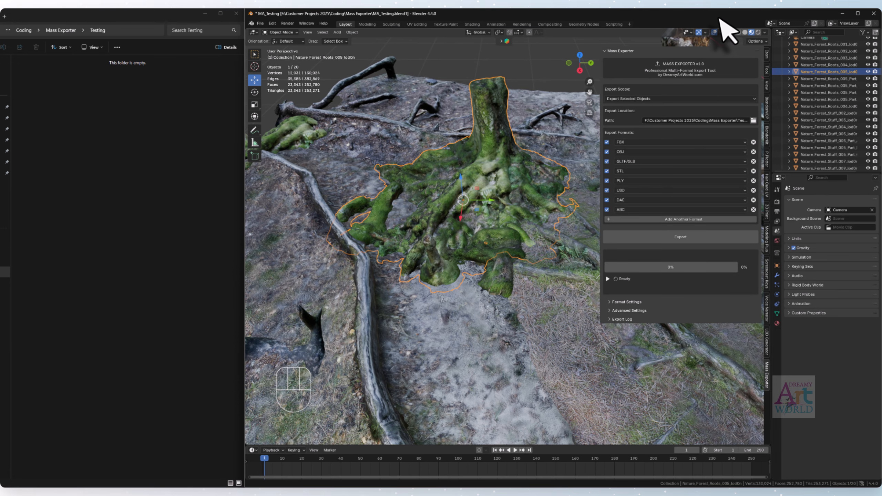
click(177, 170)
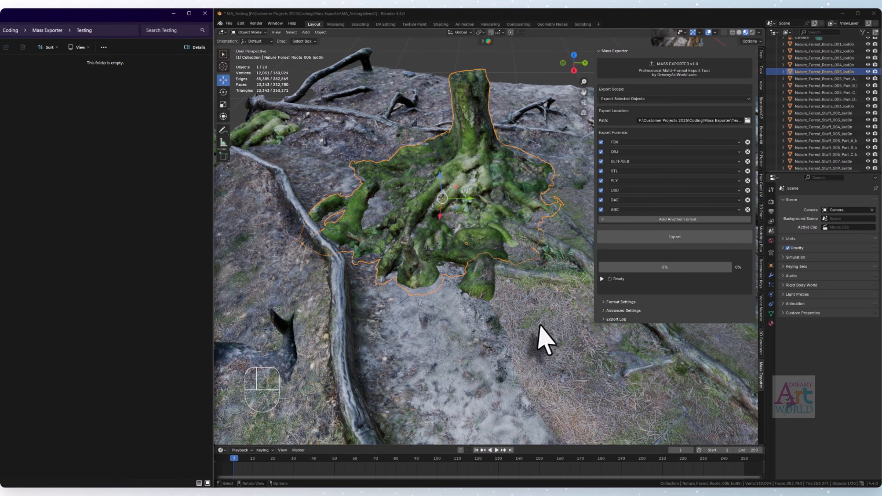
- Look through the scene camera and set the export scope to Export Each Object Separately
click(449, 273)
key(KP_0)
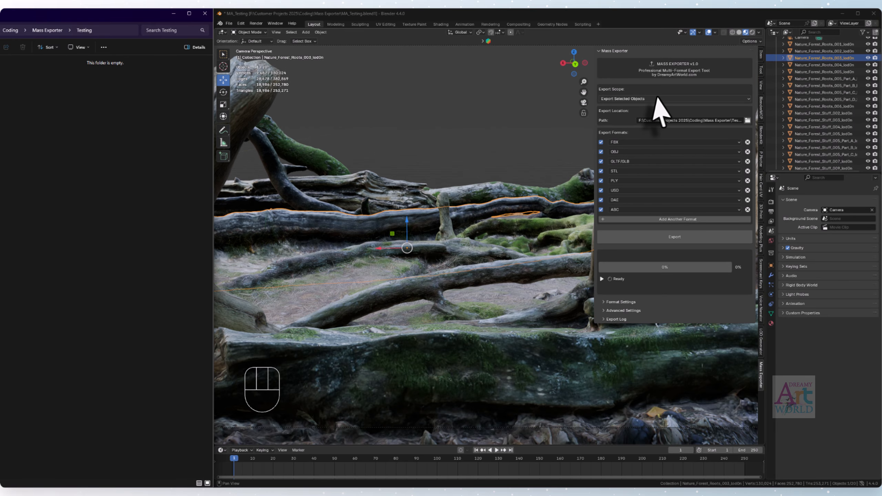
click(658, 98)
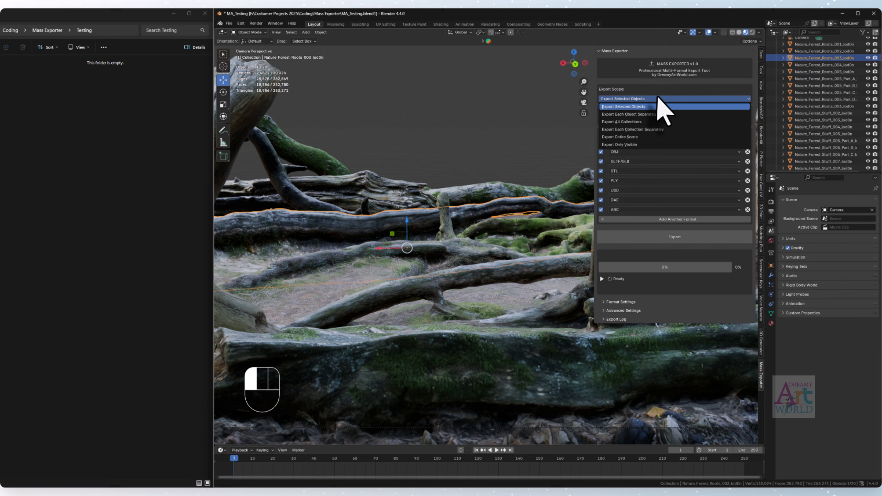
click(638, 115)
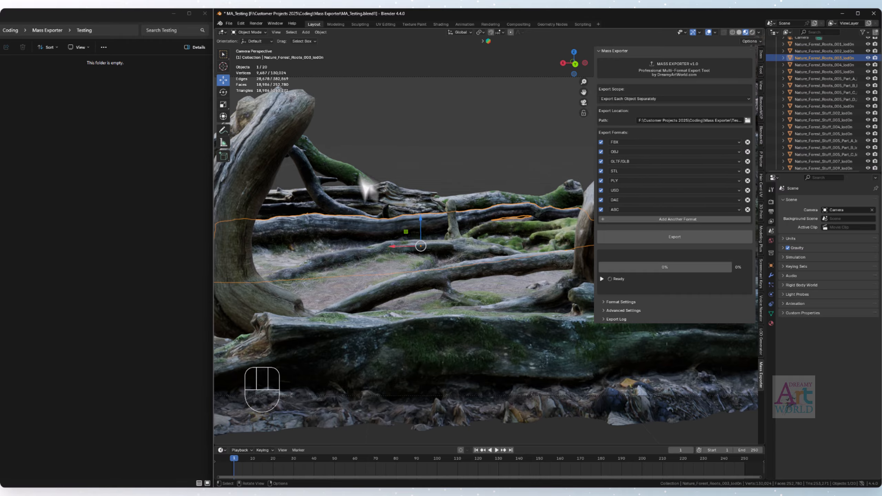
- Box-select all the forest meshes in the viewport
scroll(462, 224, down, 4)
middle_drag(508, 193, 445, 213)
drag(283, 125, 851, 442)
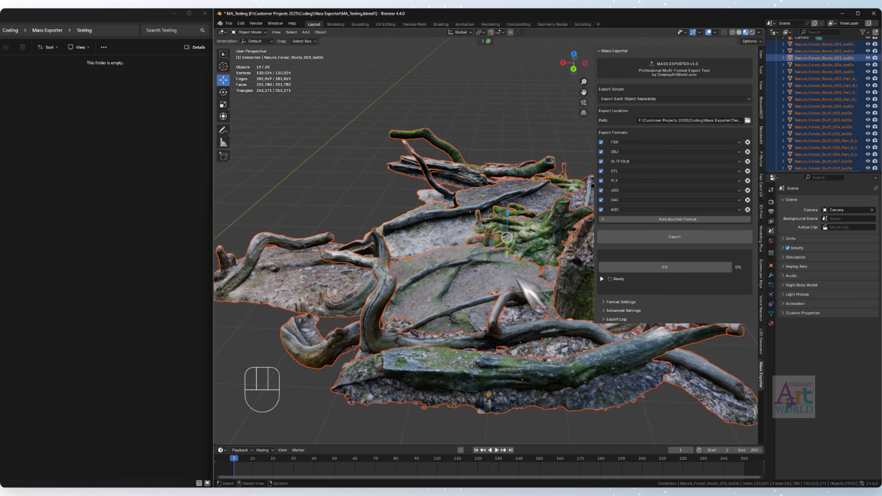
scroll(496, 275, down, 5)
scroll(534, 298, up, 4)
middle_drag(508, 297, 604, 348)
scroll(840, 126, up, 3)
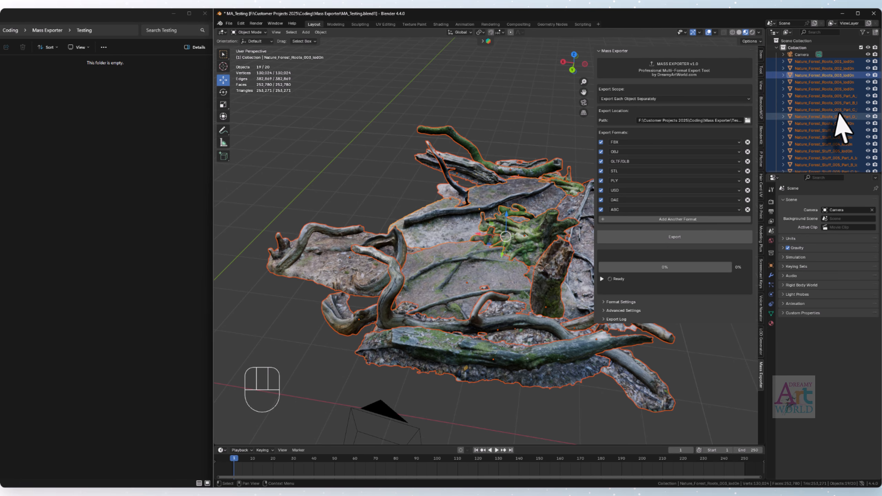
- Select all objects from Nature_Forest_Roots_001_lod0n through Nature_Forest_Stuff_009_lod0n in the Outliner and start the mass export
click(823, 62)
scroll(832, 156, down, 2)
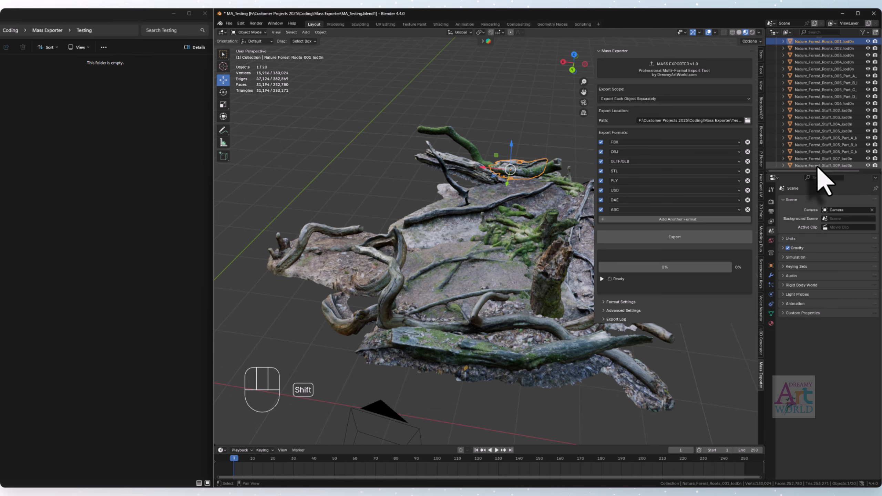
shift+click(817, 164)
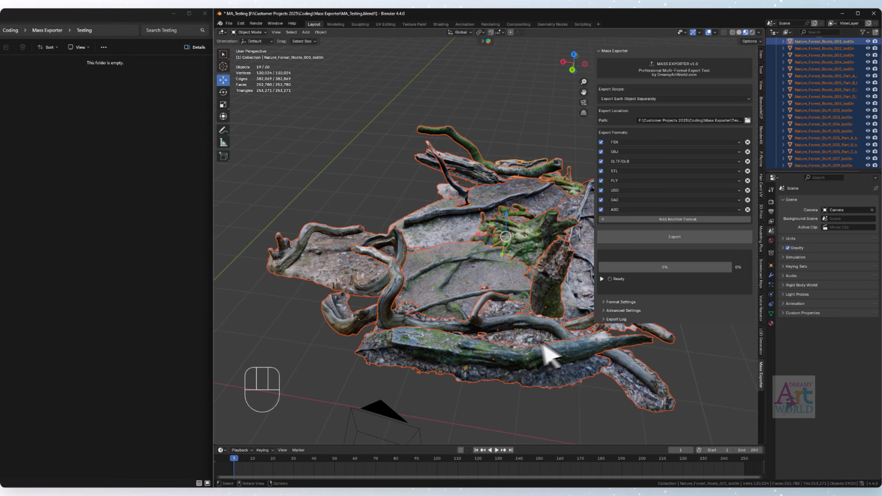
middle_drag(544, 353, 590, 313)
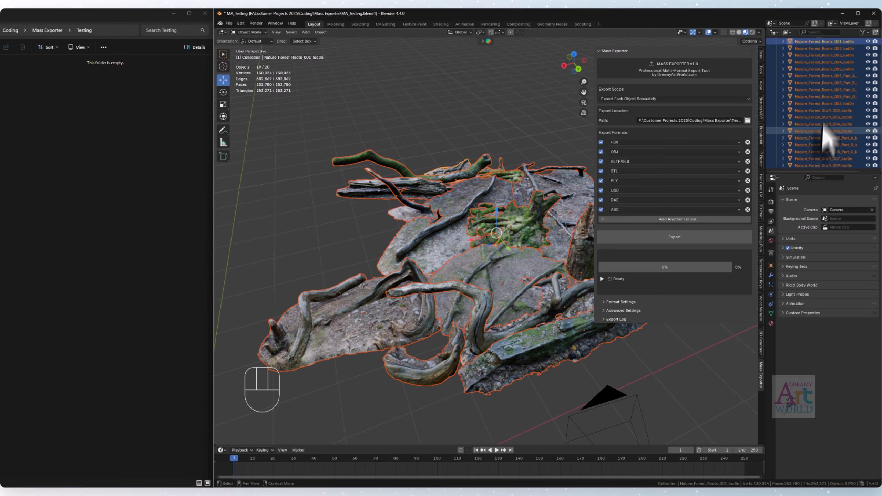
mouse_move(533, 263)
shift+middle_down()
mouse_move(506, 271)
mouse_move(519, 269)
shift+middle_up()
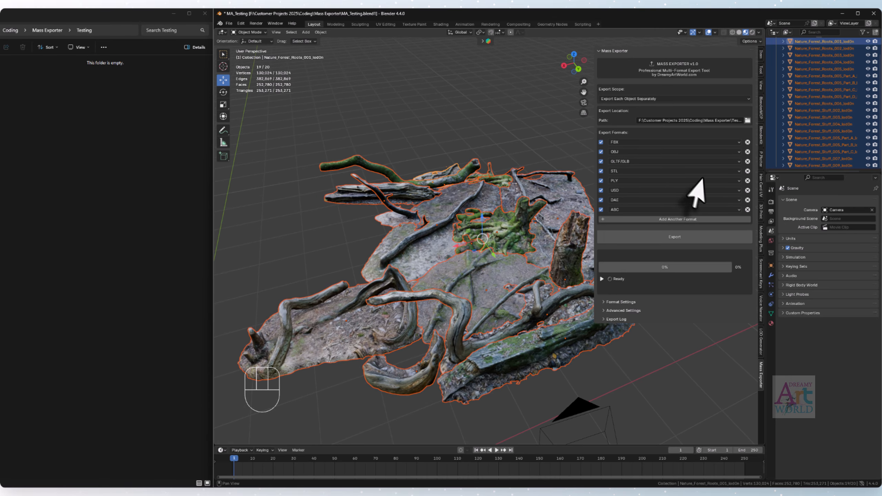
click(674, 239)
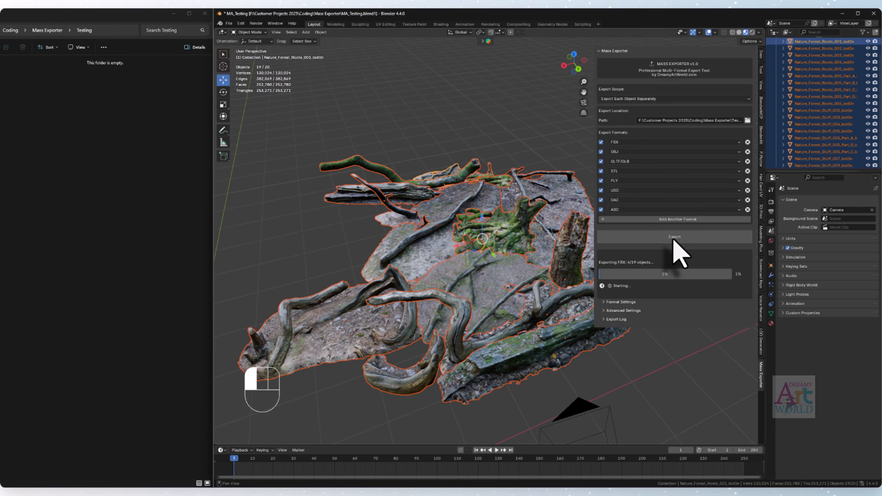
- Open the exported FBX folder, show its files in Details view, and return to Testing
double_click(52, 126)
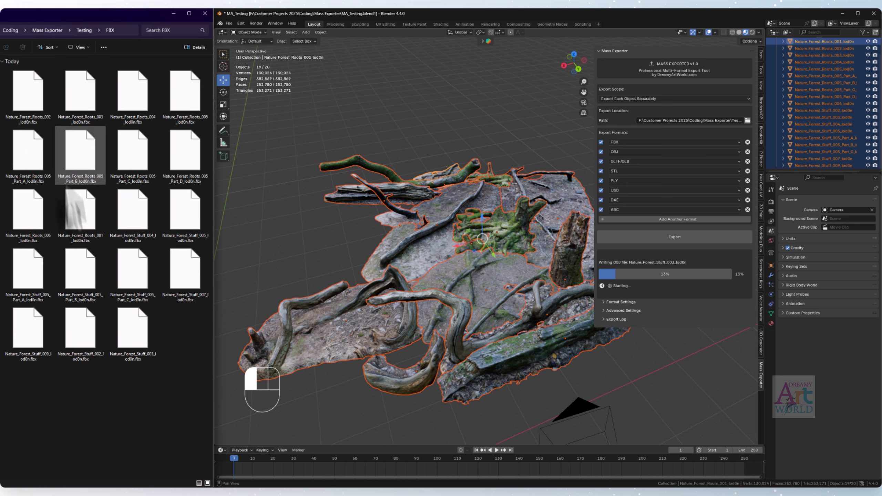
right_click(169, 384)
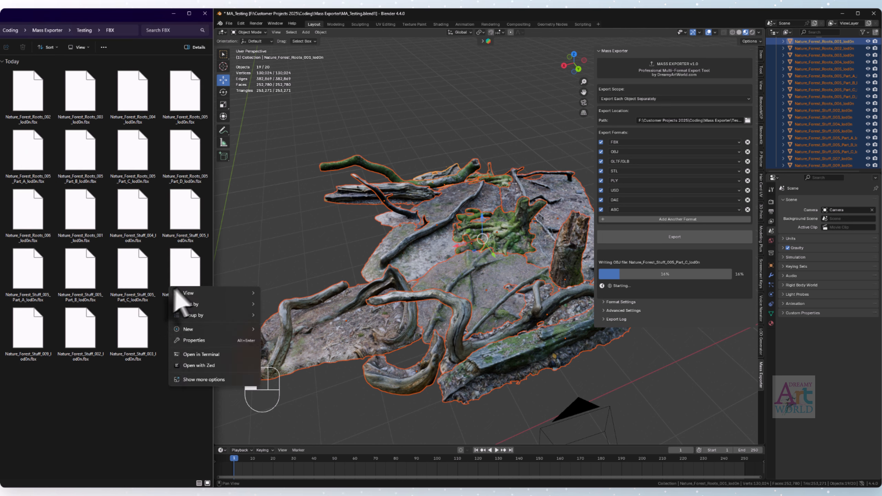
mouse_move(194, 292)
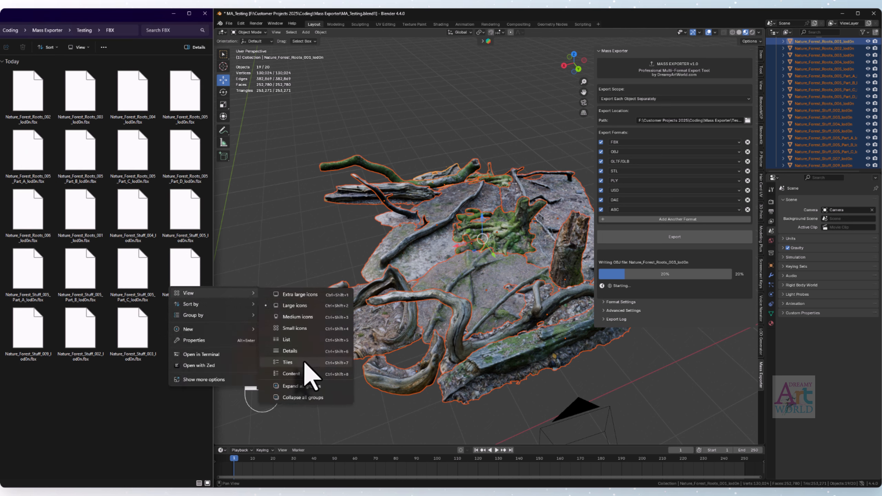
click(290, 352)
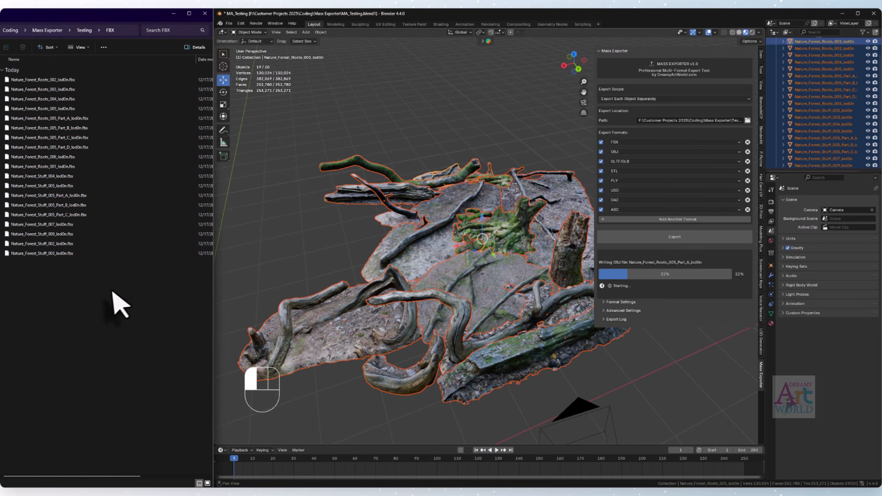
key(alt+Left)
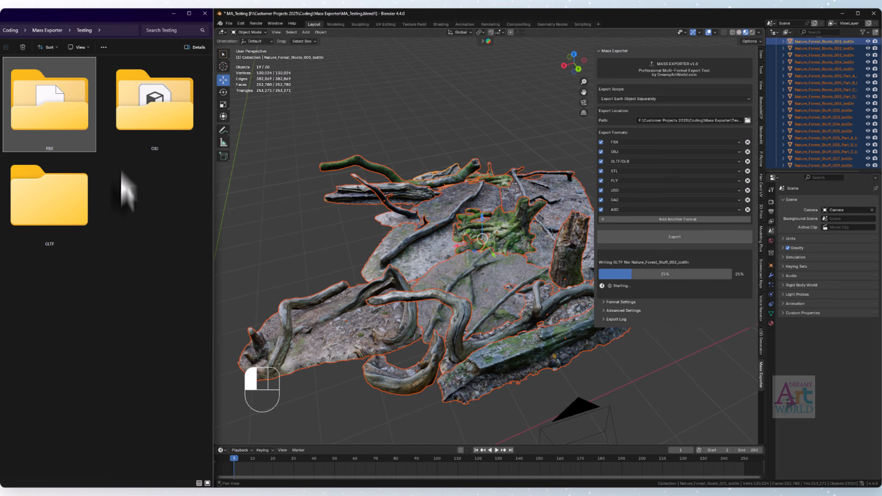
- Check the OBJ folder's files sorted by type, including the material and texture files, and return to Testing
double_click(148, 131)
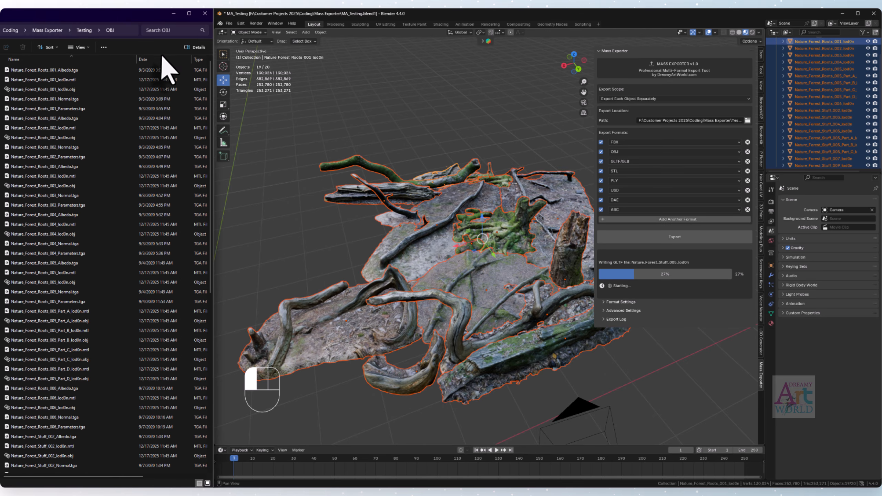
click(198, 60)
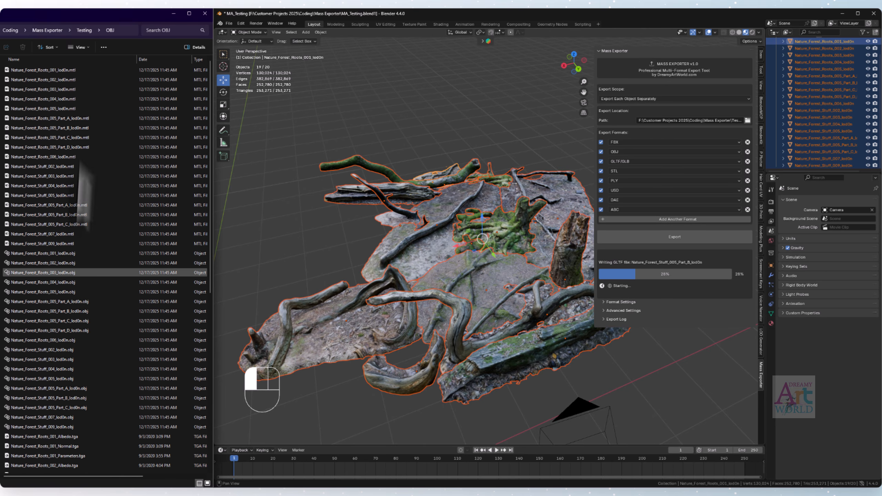
scroll(87, 292, down, 10)
scroll(121, 365, down, 1)
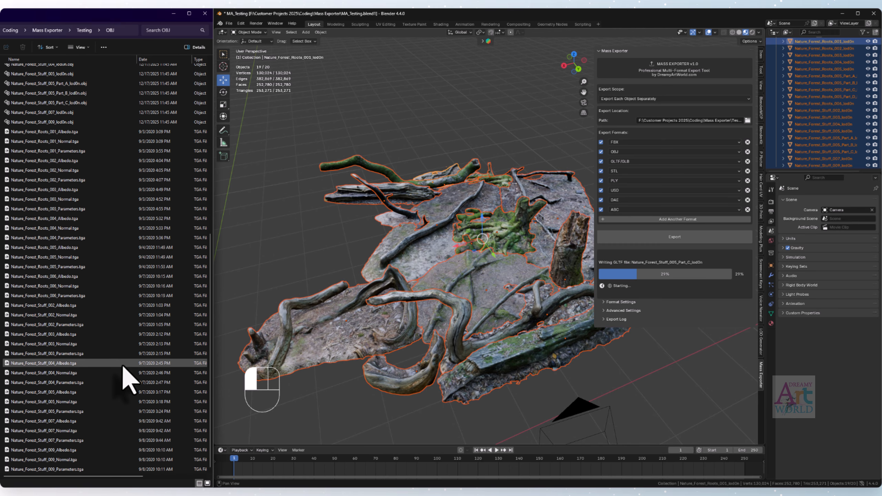
key(alt+Up)
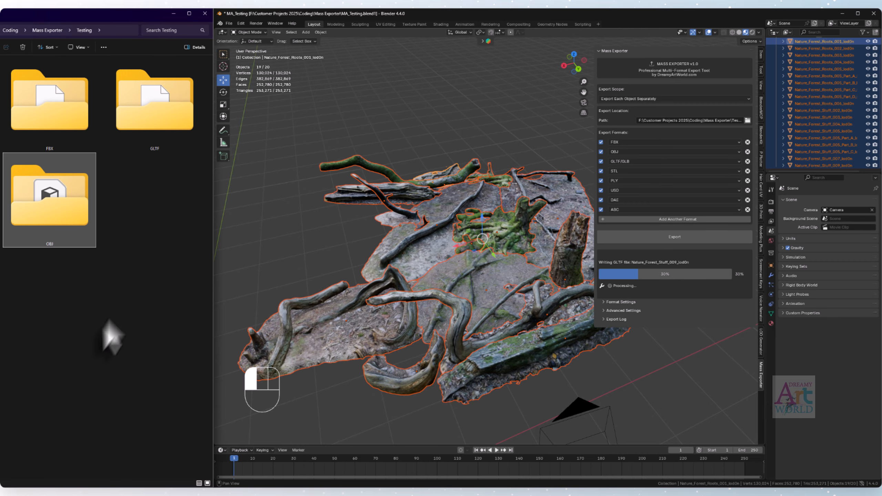
- Check the exported files inside the GLTF and STL folders
click(157, 124)
double_click(157, 124)
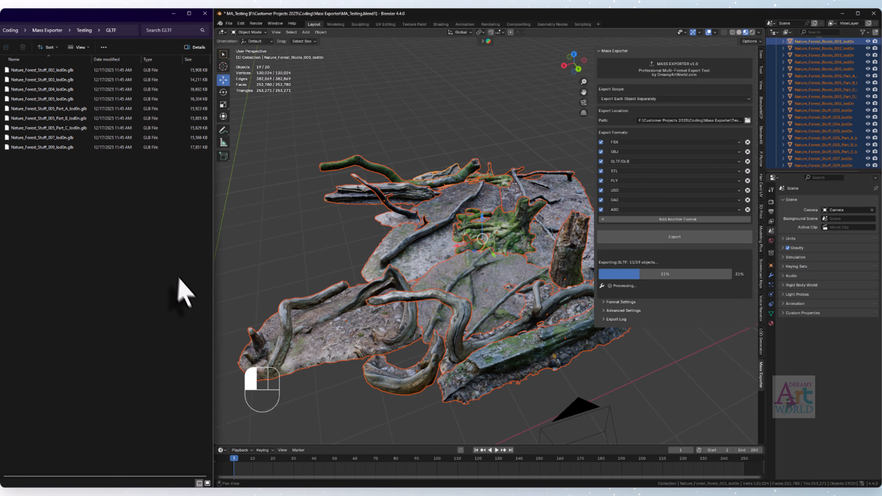
key(alt+Up)
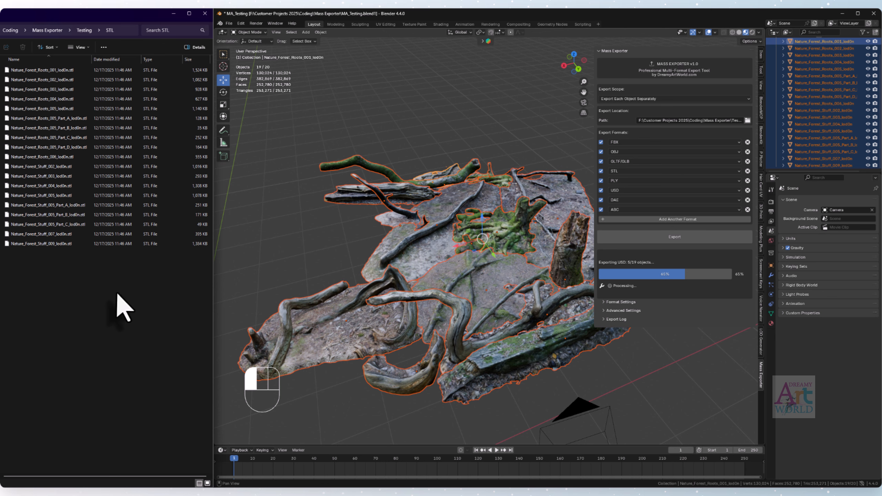
key(alt+Left)
- Check the exported files inside the USD folder and its textures subfolder, and return to Testing
double_click(189, 301)
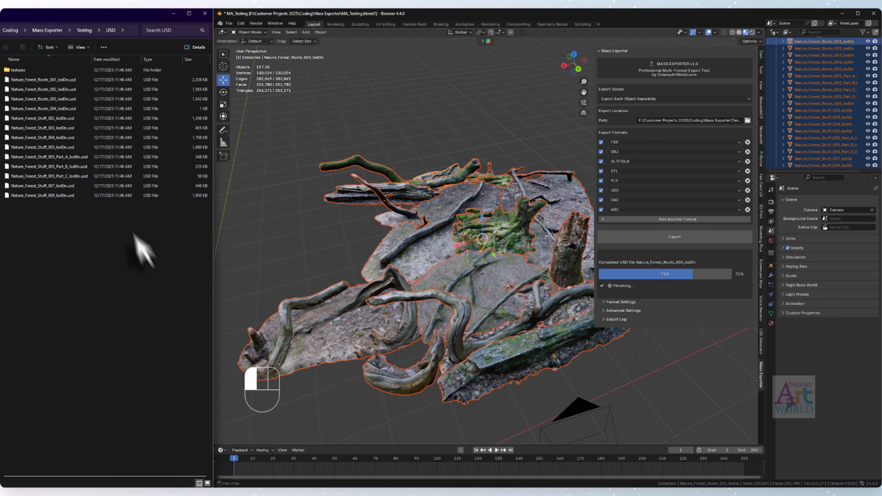
double_click(20, 70)
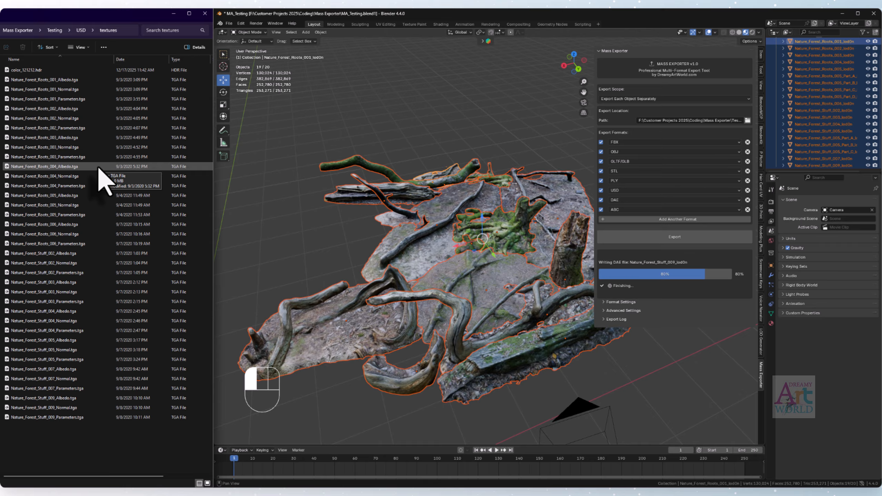
key(alt+Left)
key(alt+Left)
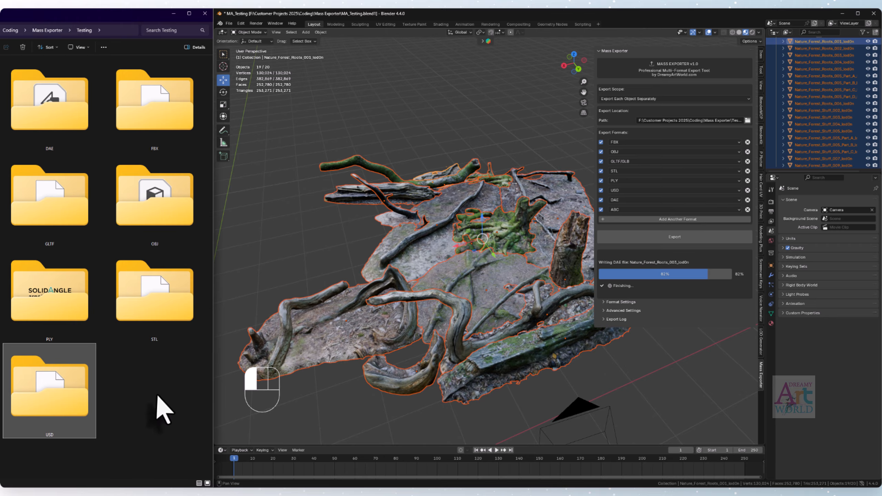
- Check the exported files inside the PLY and DAE folders, and return to Testing
double_click(52, 309)
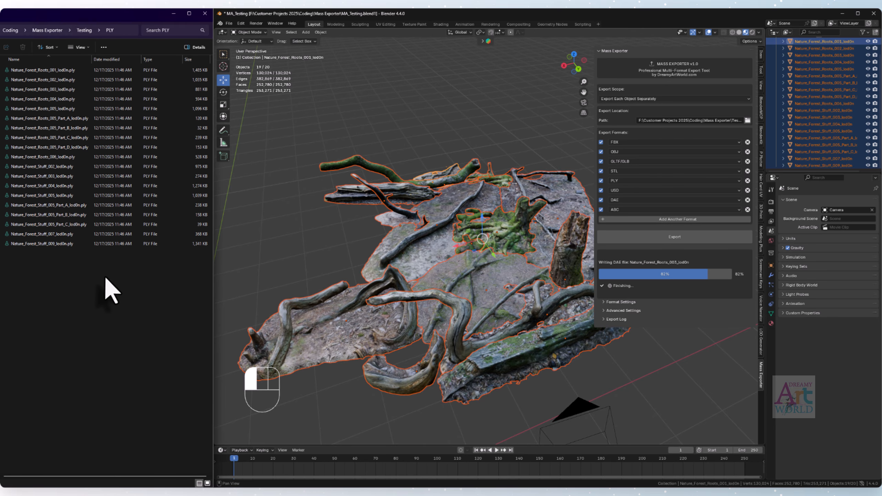
key(alt+Left)
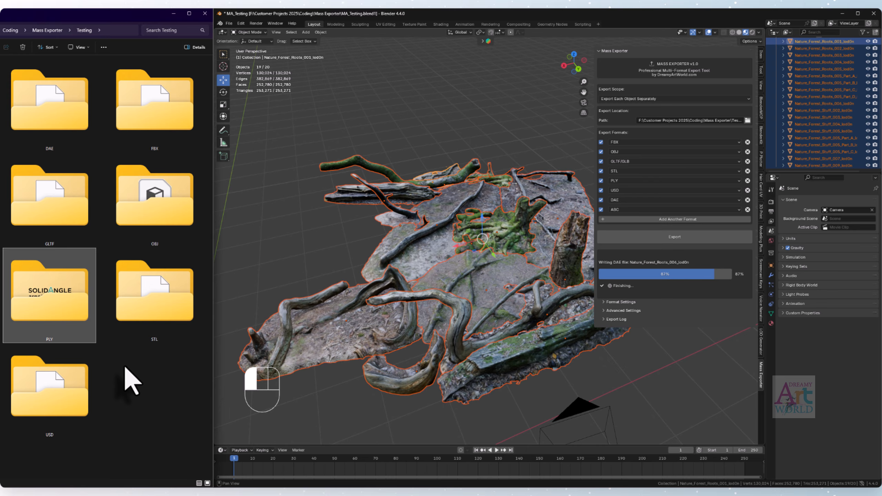
double_click(71, 127)
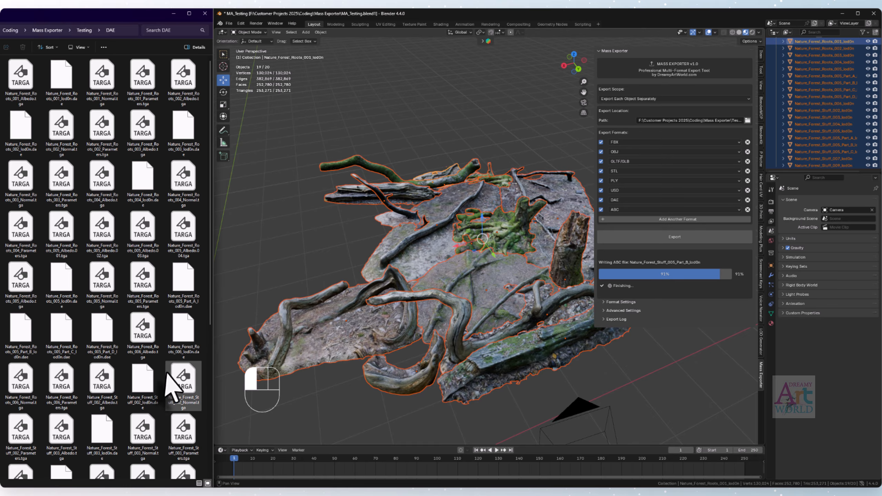
key(alt+Left)
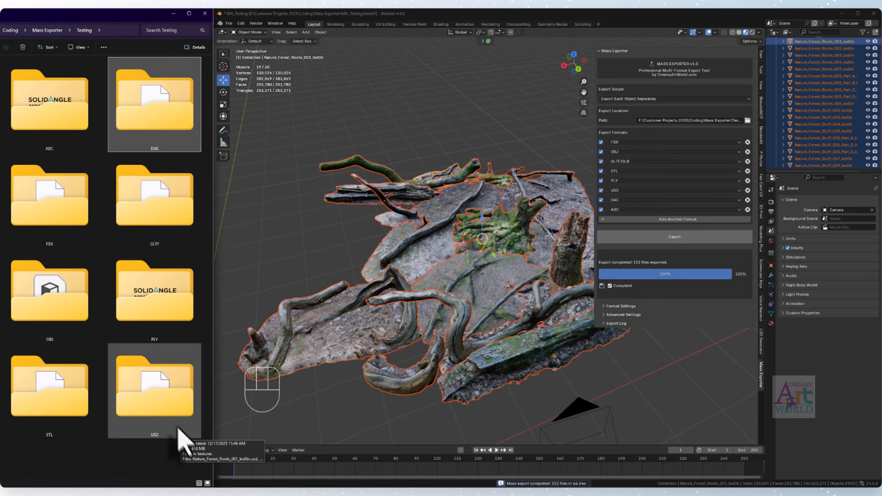
- Check the exported files in the ABC folder, and read export_log.txt through to its total files entry before closing it
double_click(79, 114)
key(alt+Left)
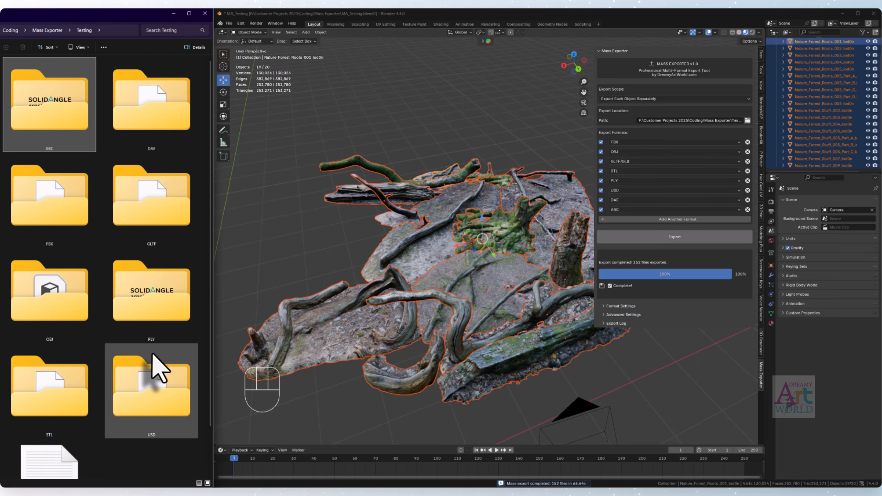
scroll(108, 361, down, 2)
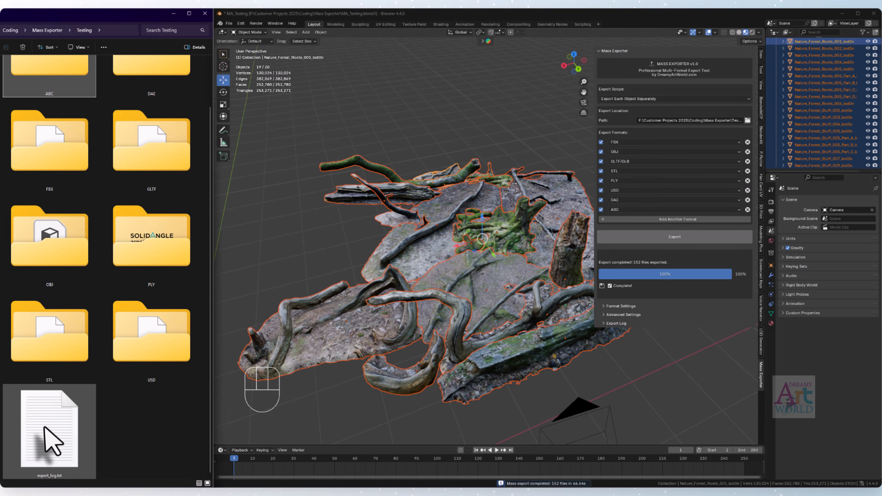
double_click(48, 406)
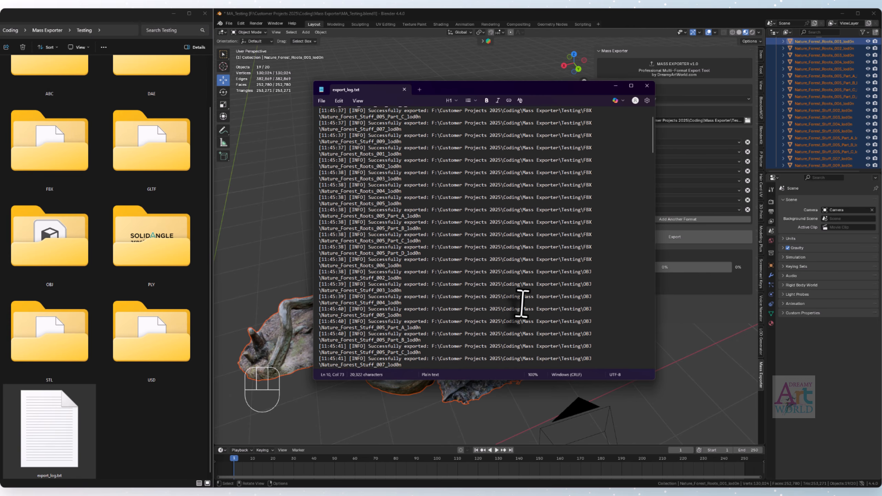
scroll(522, 304, down, 20)
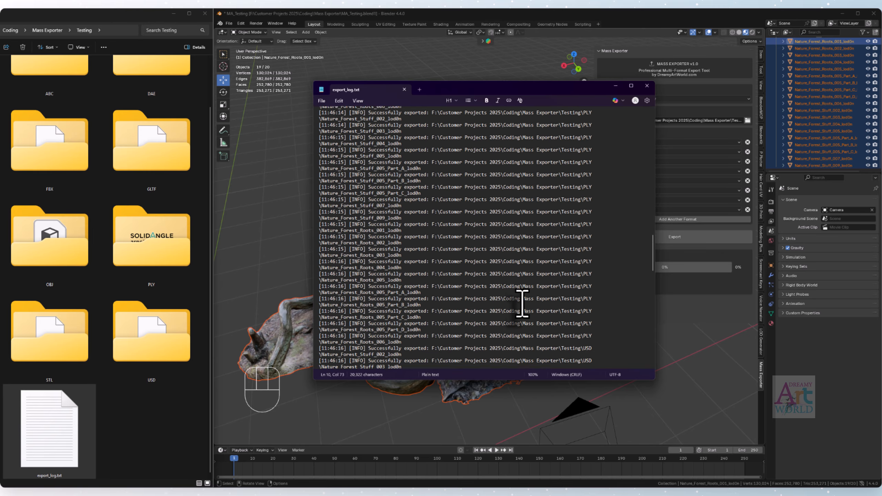
scroll(522, 303, down, 20)
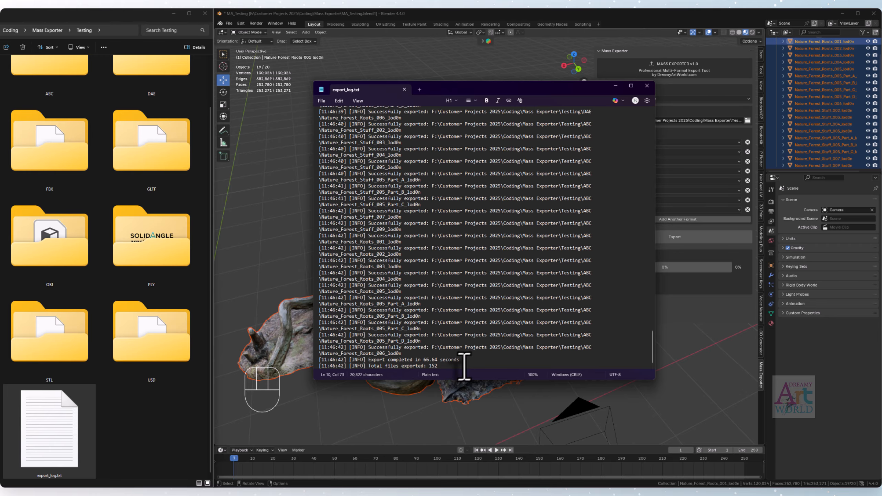
drag(439, 366, 421, 365)
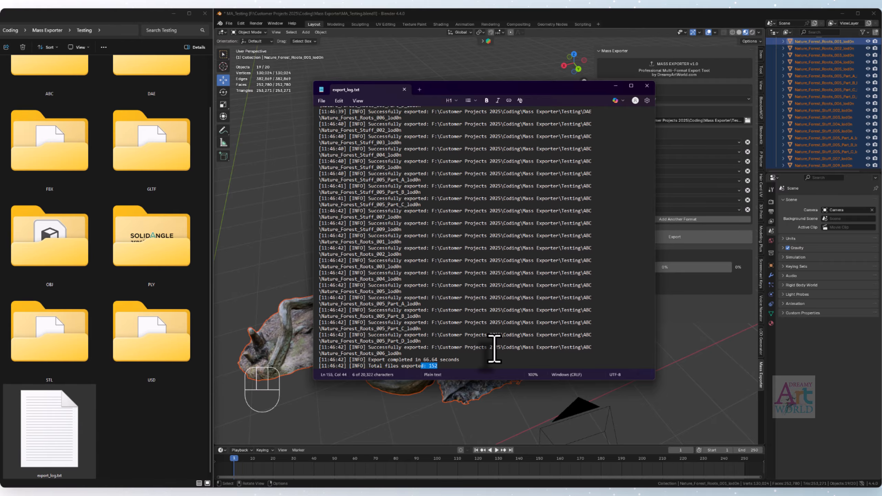
click(647, 86)
- Permanently delete all format folders and the export log from the Testing folder
click(179, 401)
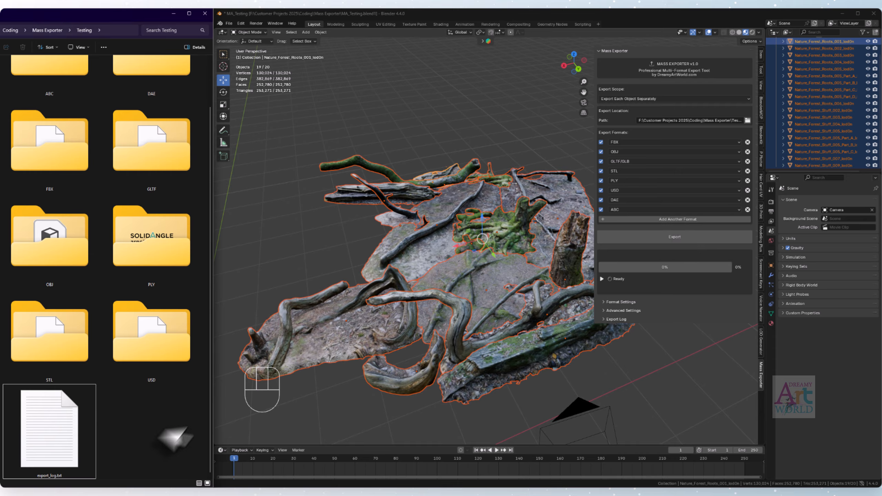
key(ctrl+a)
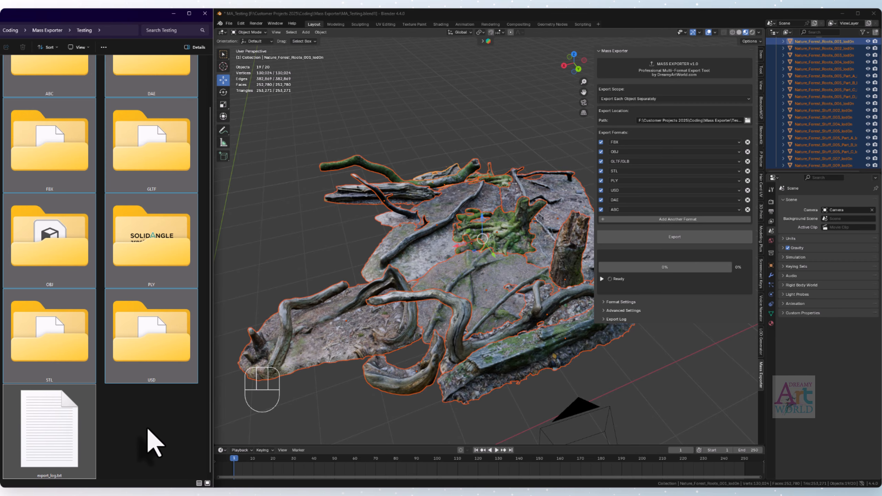
key(Delete)
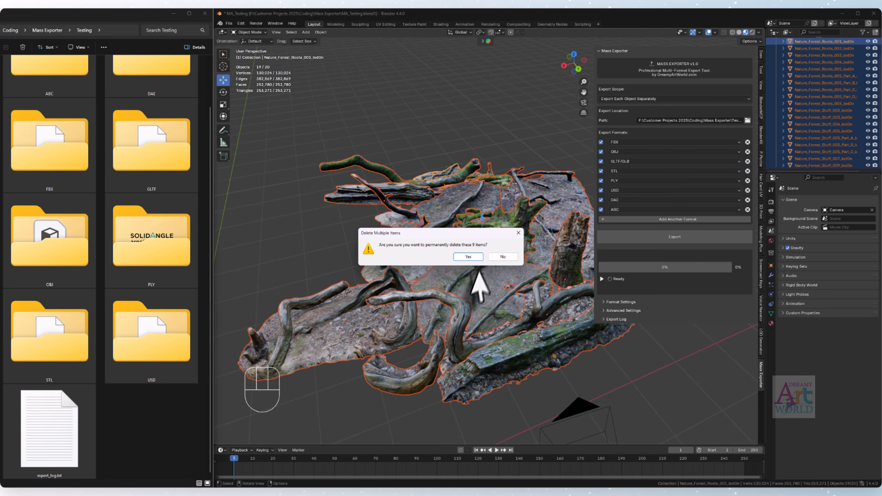
click(474, 256)
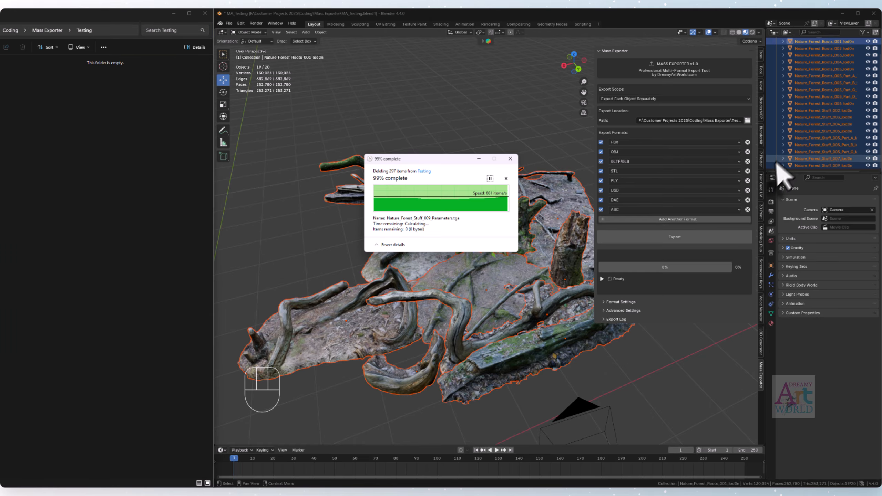
- Enlarge the Outliner and create three new collections in the scene, with no objects selected
drag(793, 173, 791, 307)
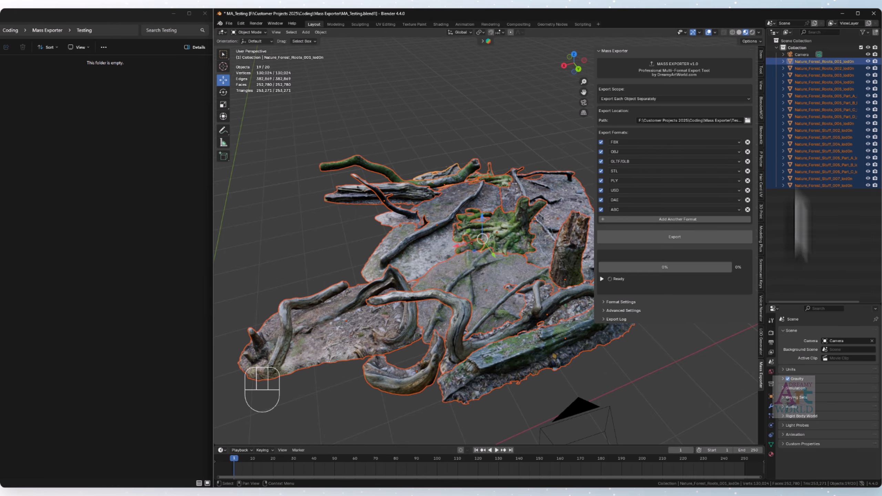
click(818, 217)
right_click(819, 217)
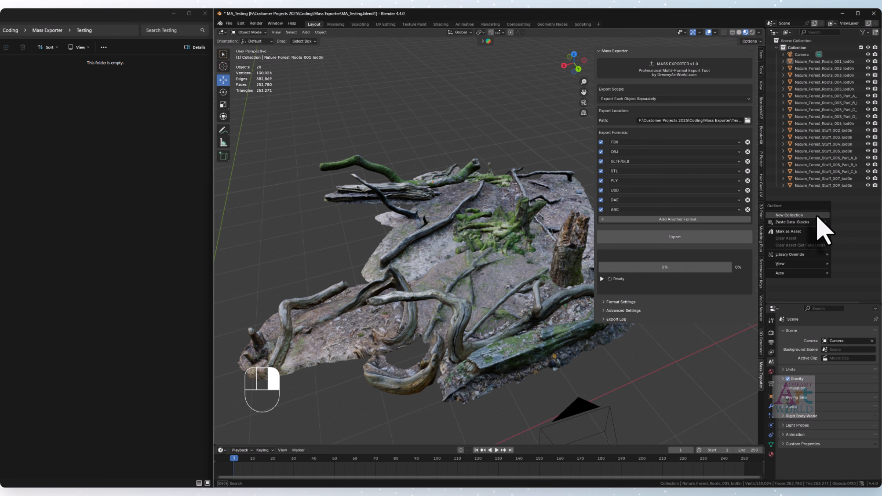
click(817, 216)
right_click(820, 244)
click(817, 245)
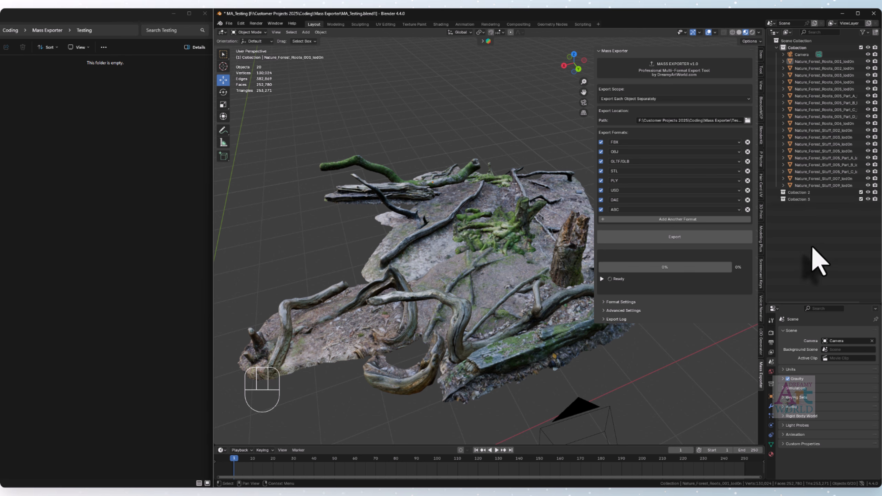
right_click(812, 247)
click(812, 248)
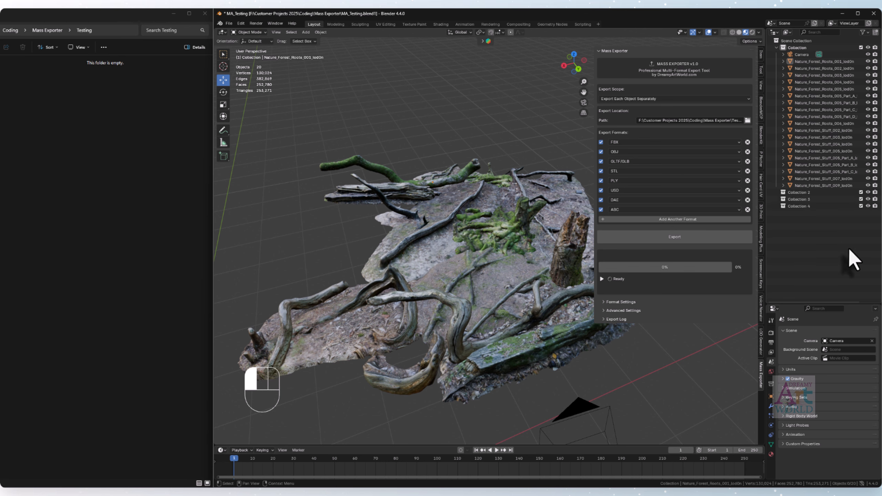
- Move Nature_Forest_Roots_001 through 005 into Collection 2, and Nature_Forest_Roots_005 Part_A through Part_D into Collection 3
click(837, 61)
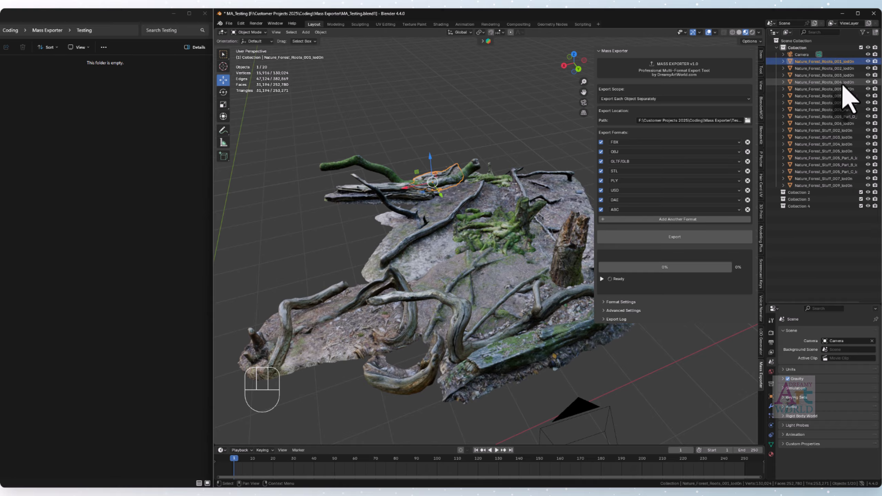
shift+click(844, 88)
drag(845, 88, 803, 194)
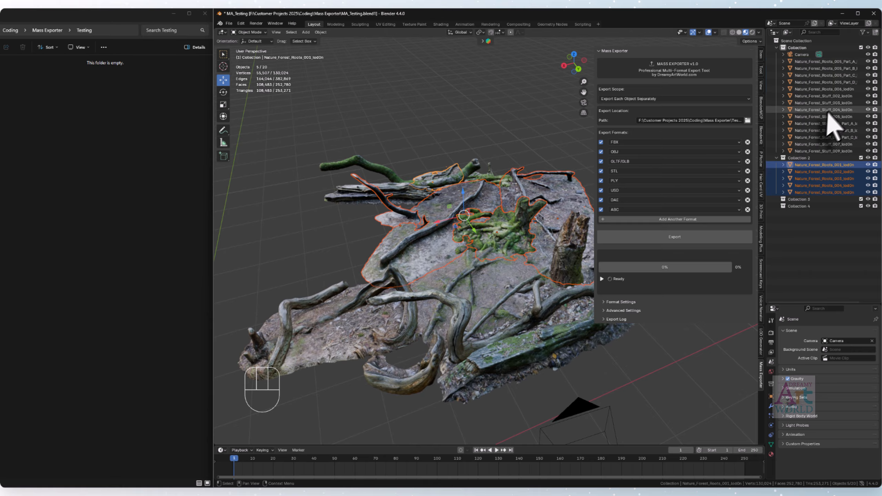
click(847, 61)
shift+click(846, 82)
drag(847, 82, 808, 205)
- Move Nature_Forest_Roots_006 and Nature_Forest_Stuff_002 through 005 into Collection 4
click(835, 61)
shift+click(842, 89)
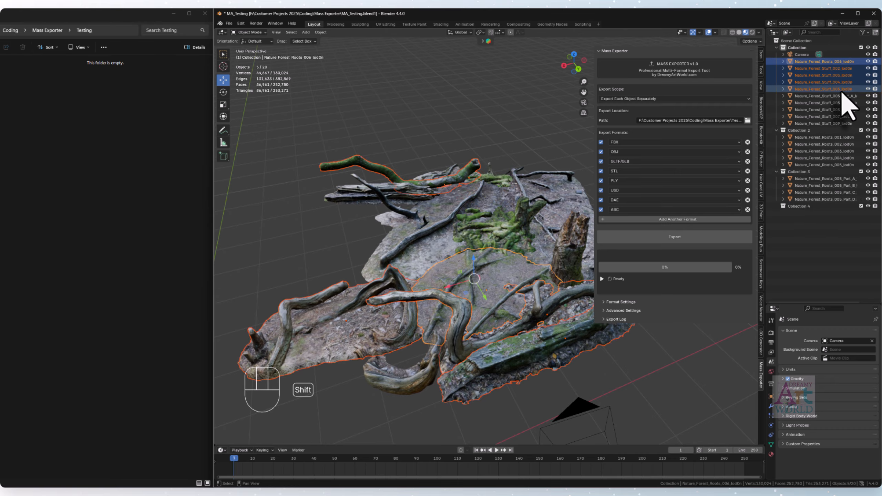
drag(842, 92, 799, 207)
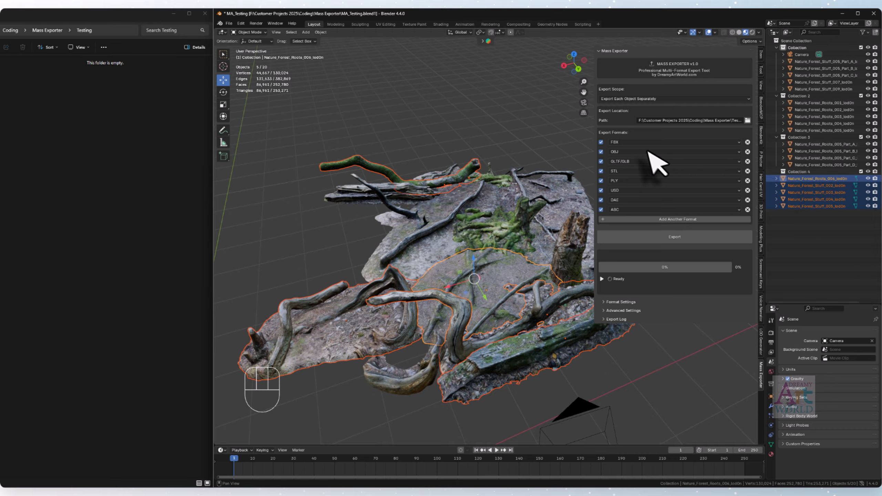
- Set the export scope to Export Each Collection Separately and export with no objects selected in all eight formats
click(626, 101)
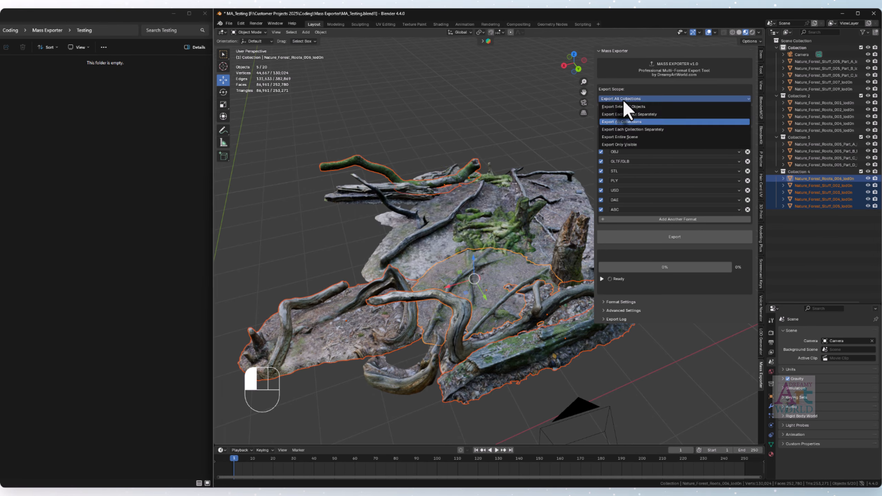
click(629, 133)
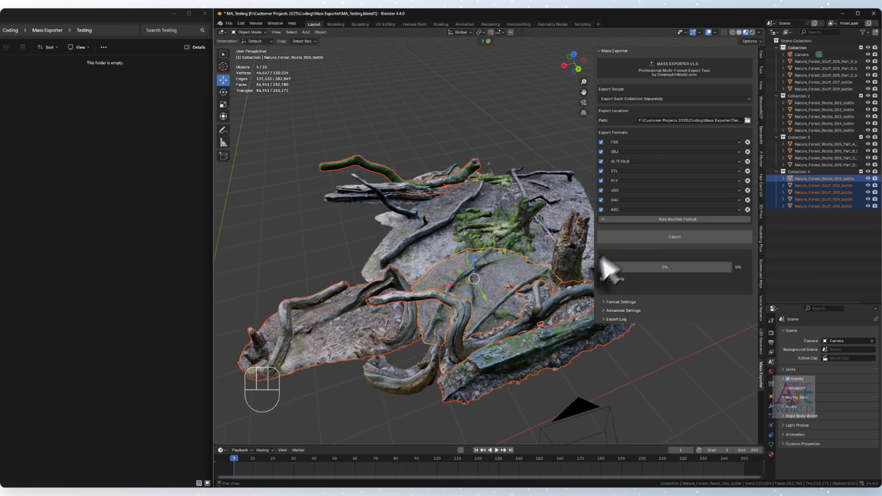
click(490, 143)
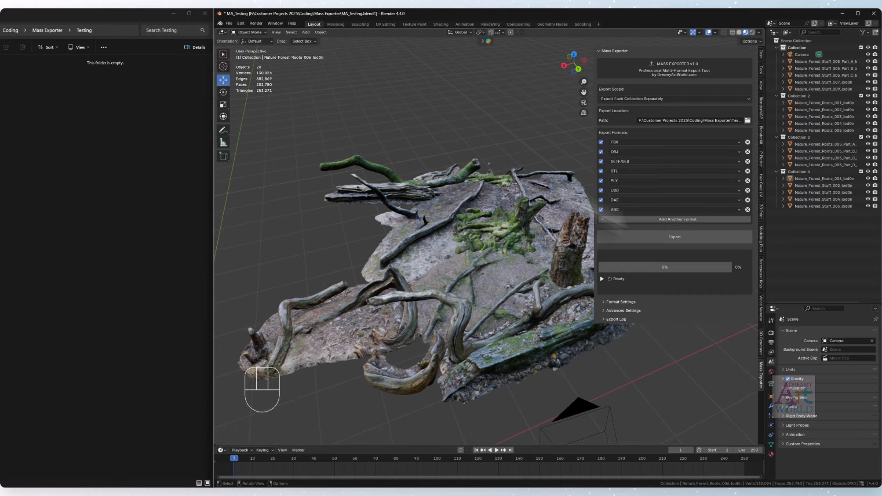
click(680, 238)
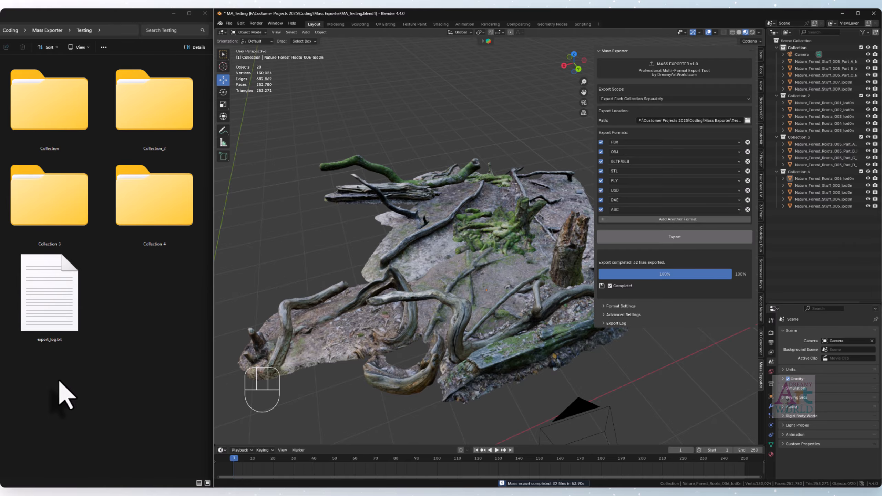
- Read the new export_log.txt in the Testing folder for the export time and file total, and close it
double_click(43, 325)
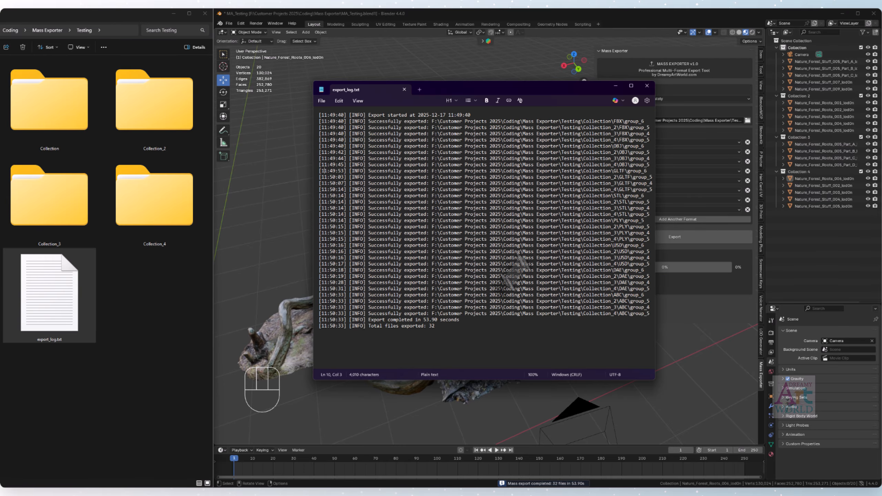
drag(434, 320, 448, 320)
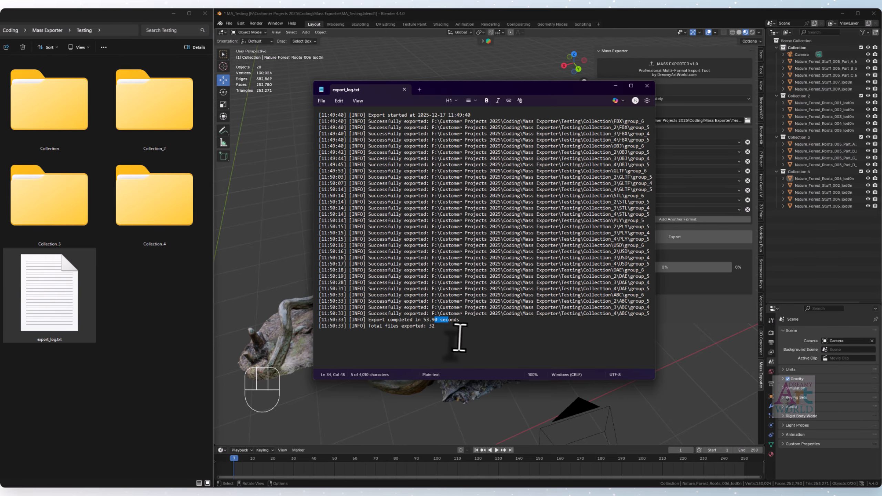
click(647, 85)
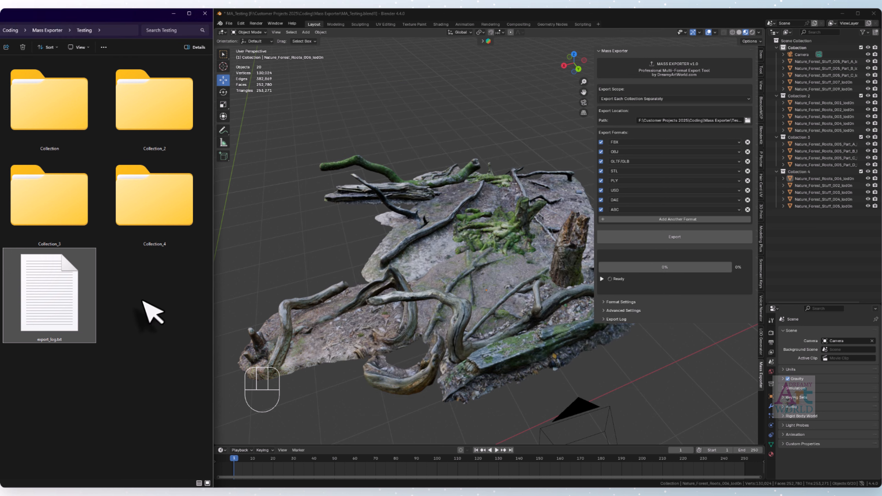
click(143, 304)
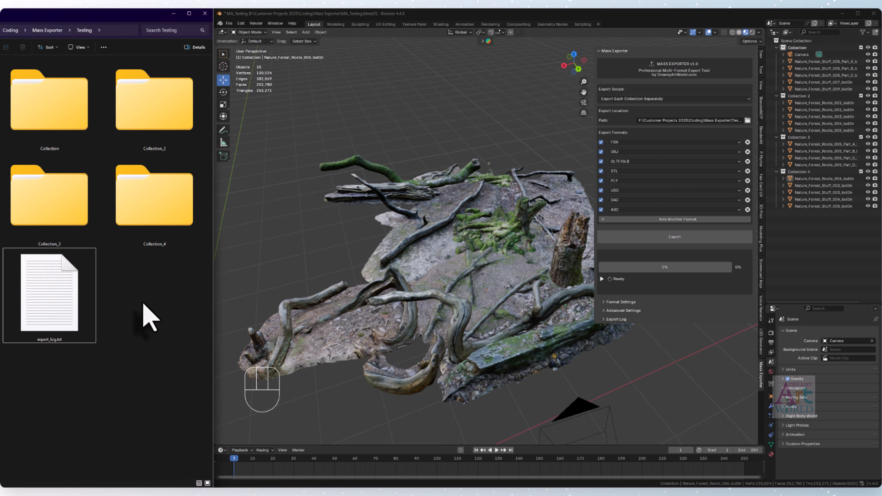
- Expand Format Settings and look over the FBX file naming and export options
click(625, 99)
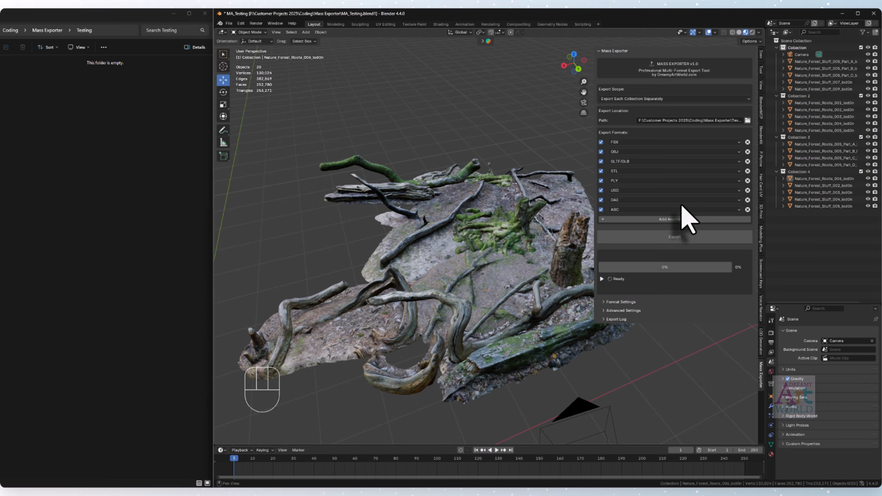
click(616, 301)
scroll(675, 305, down, 5)
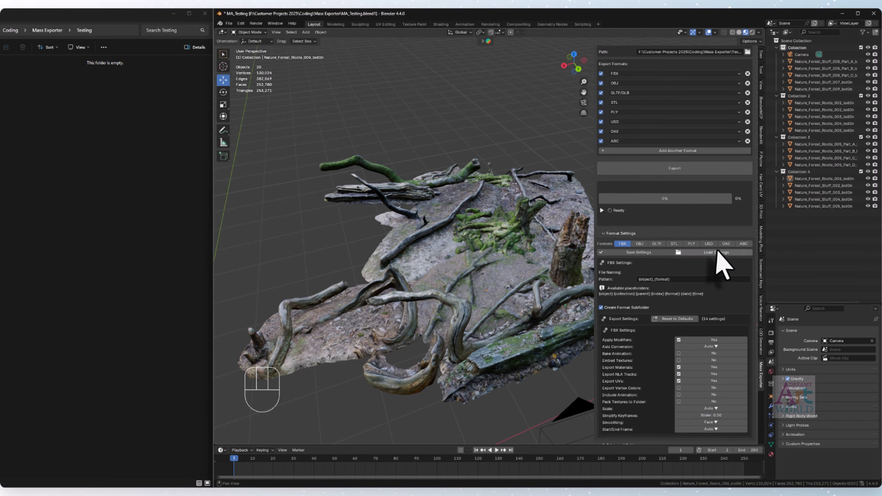
scroll(724, 264, up, 4)
scroll(705, 171, down, 3)
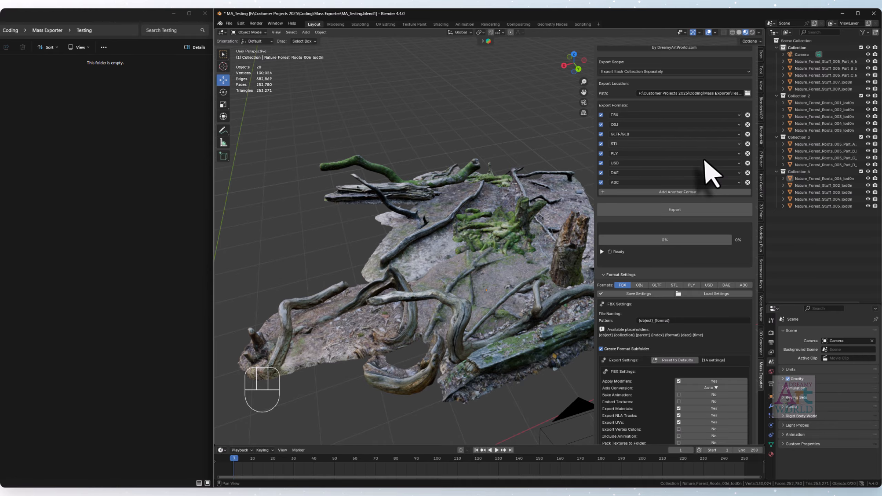
- Remove all existing formats from the Export Formats list
click(747, 155)
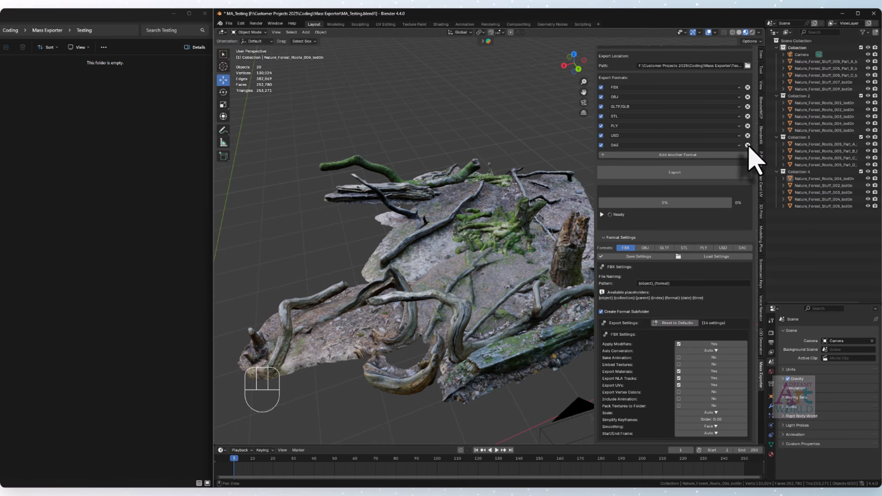
click(747, 145)
click(747, 135)
click(747, 126)
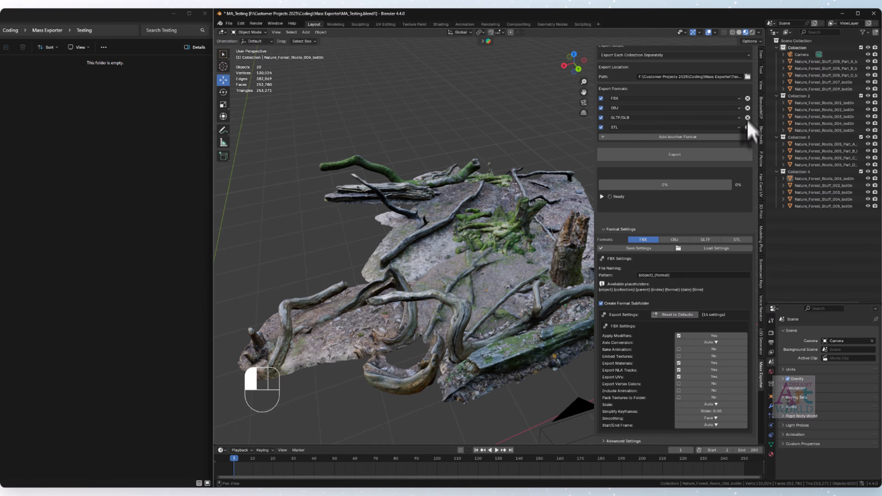
click(748, 119)
click(748, 116)
click(748, 152)
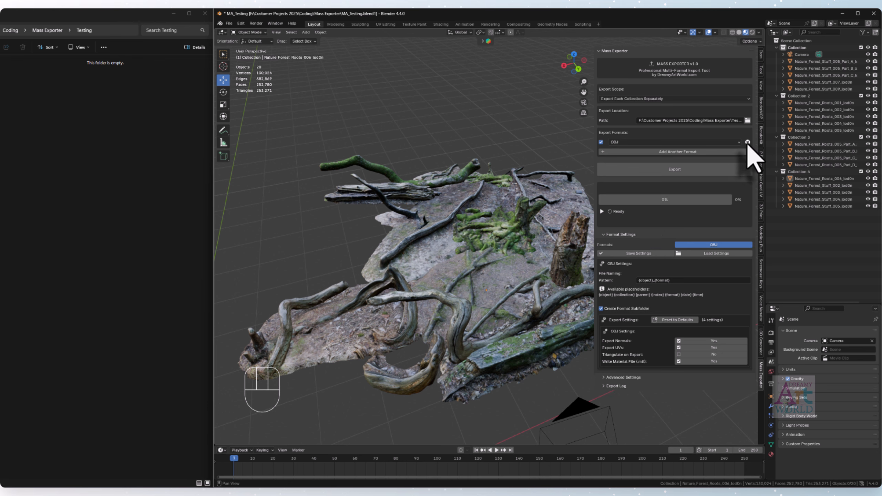
click(748, 142)
- Add FBX and OBJ back to the Export Formats list
click(667, 151)
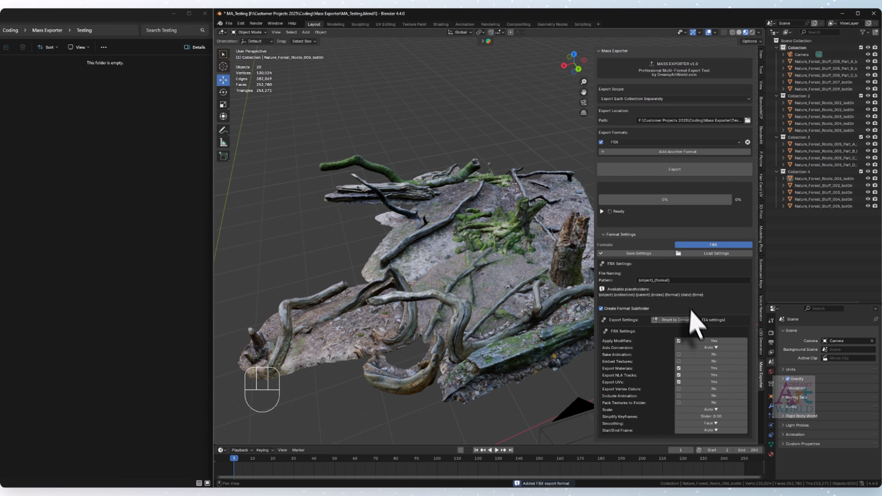
scroll(681, 299, down, 1)
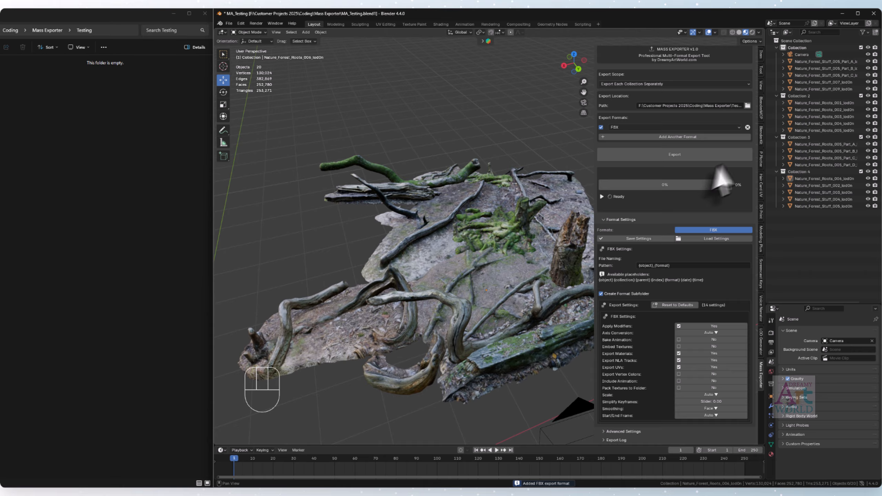
click(691, 137)
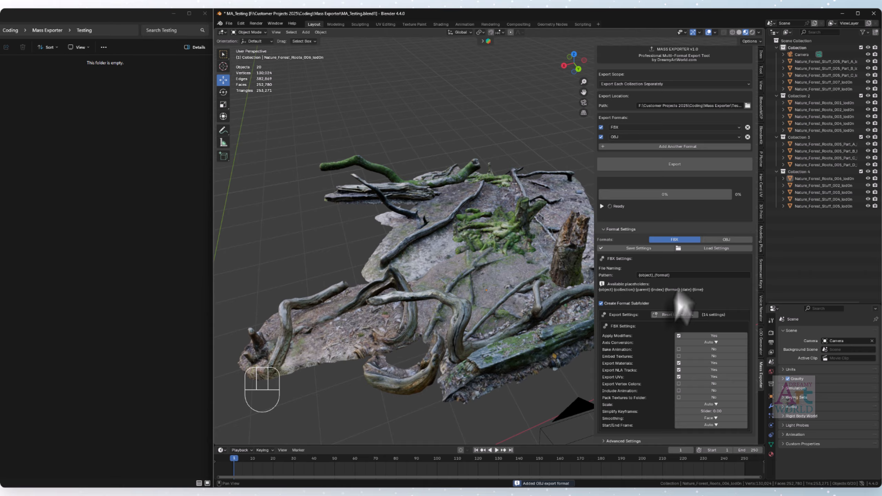
- Add GLTF/GLB, STL, PLY, USD, DAE and ABC to the Export Formats list, checking the OBJ and GLTF settings along the way
click(726, 241)
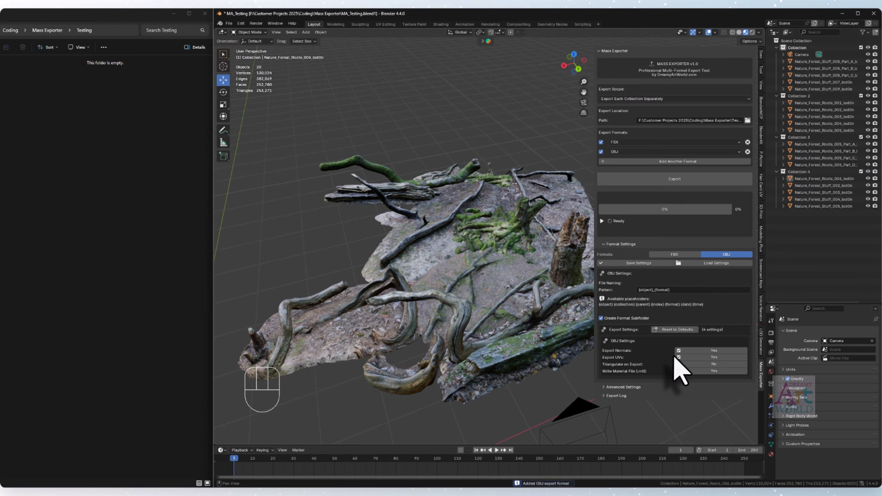
click(677, 161)
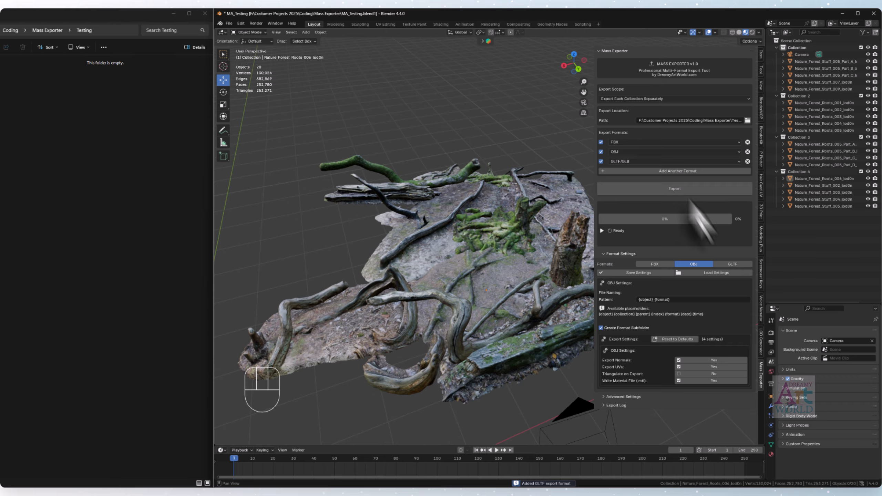
click(733, 264)
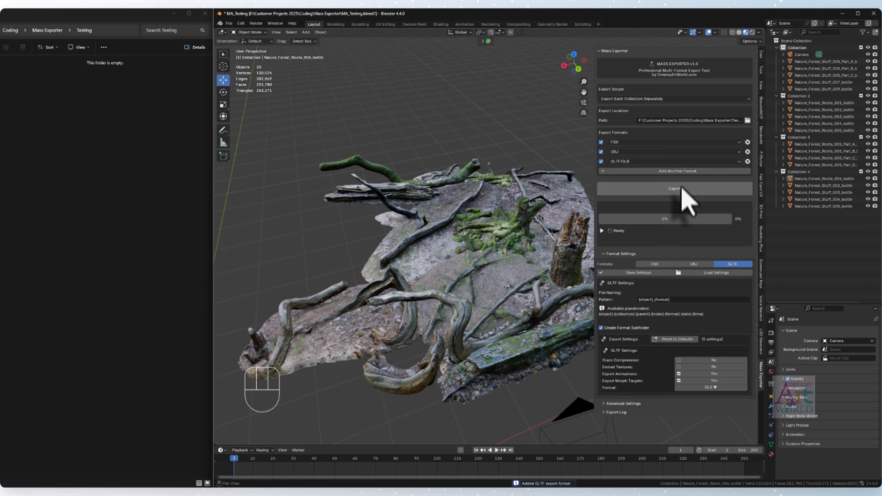
click(682, 172)
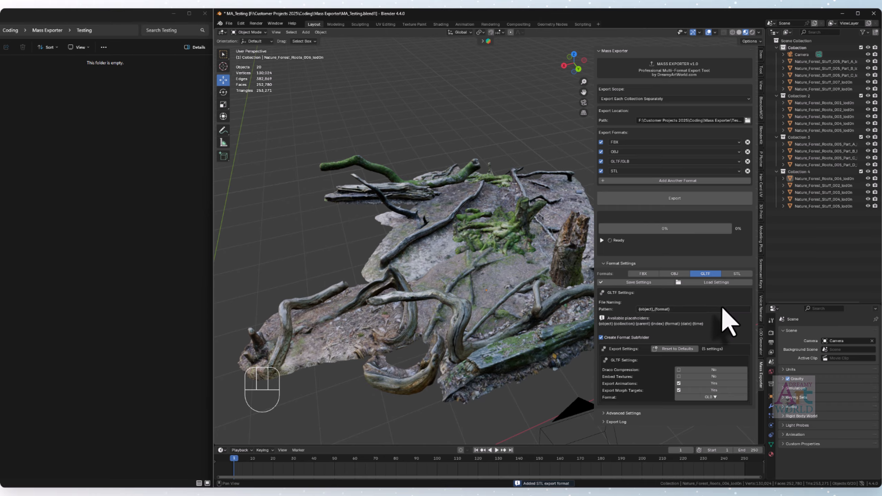
click(677, 181)
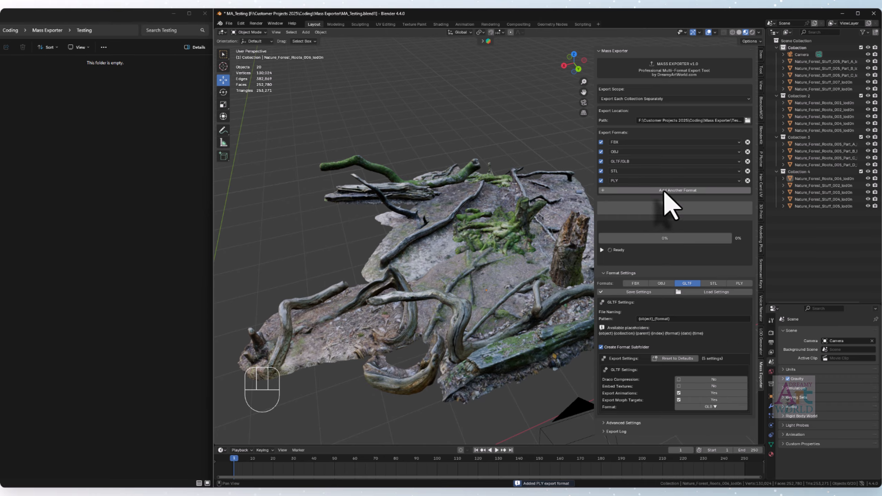
click(664, 190)
click(656, 201)
click(653, 211)
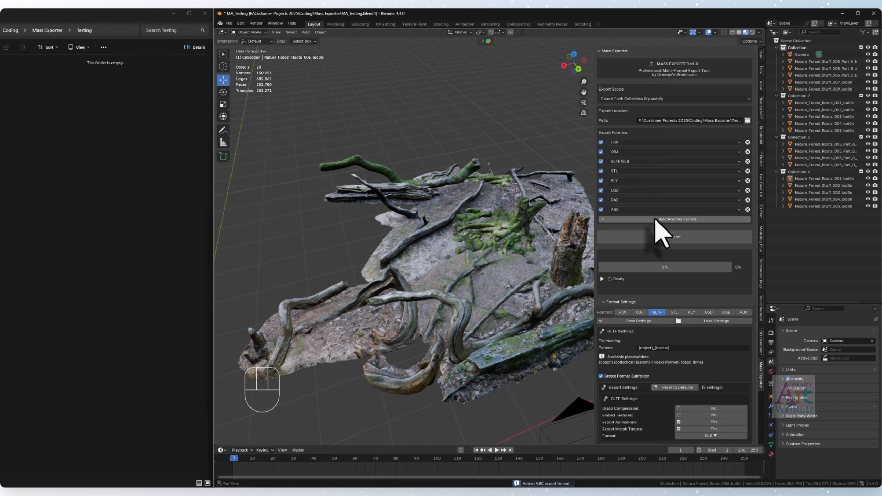
click(655, 219)
- In the FBX settings, enable Bake Animation and Include Animation, disable Export NLA Tracks, and set Scale to 1.0
scroll(680, 306, down, 2)
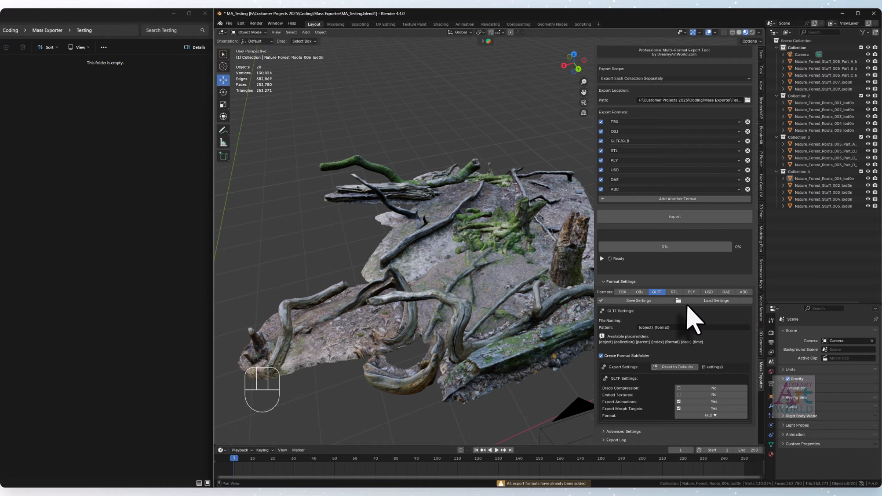
click(623, 292)
scroll(702, 325, down, 4)
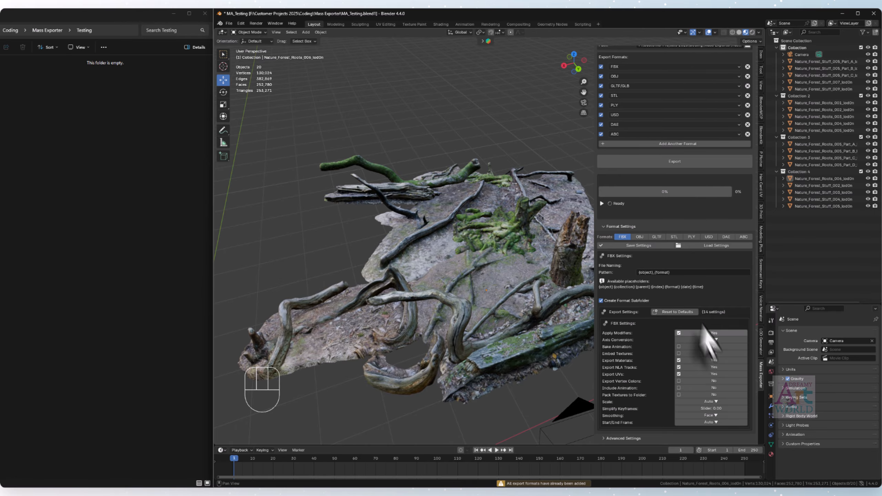
click(705, 347)
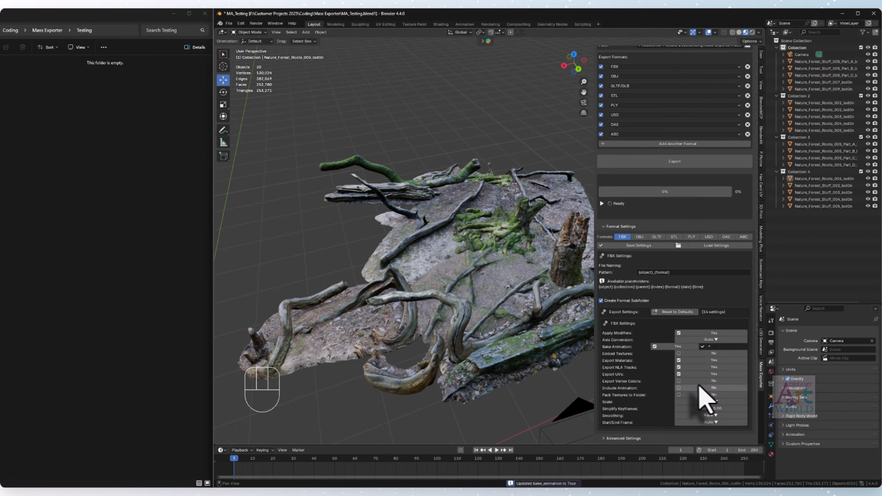
click(695, 368)
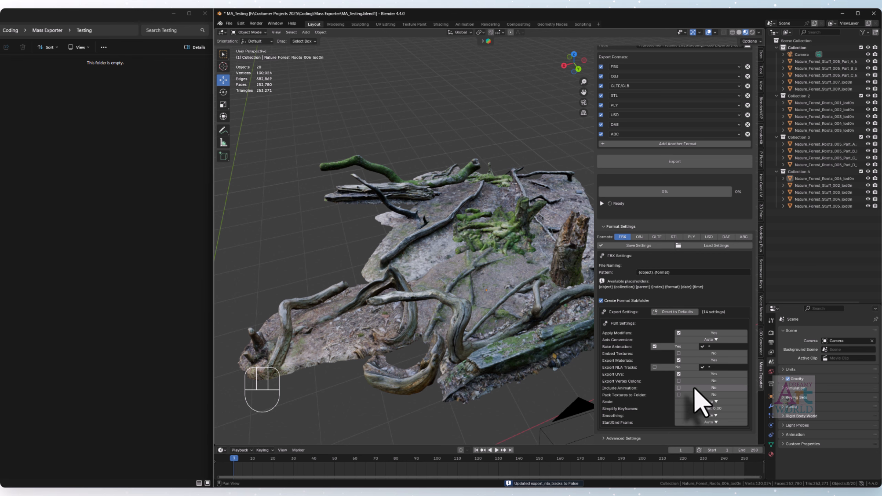
click(696, 388)
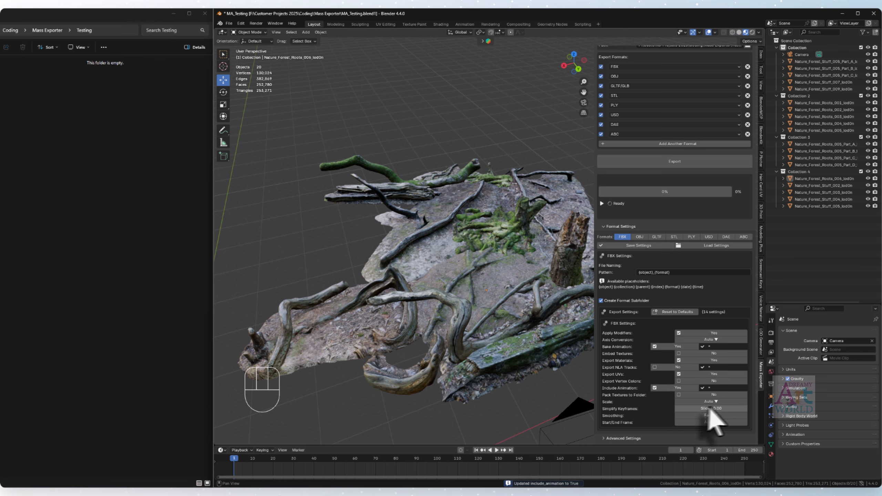
click(700, 402)
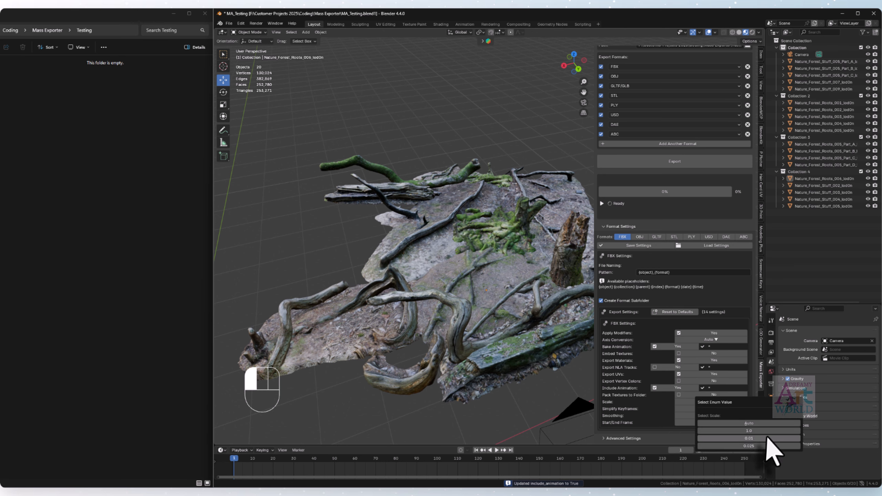
click(740, 424)
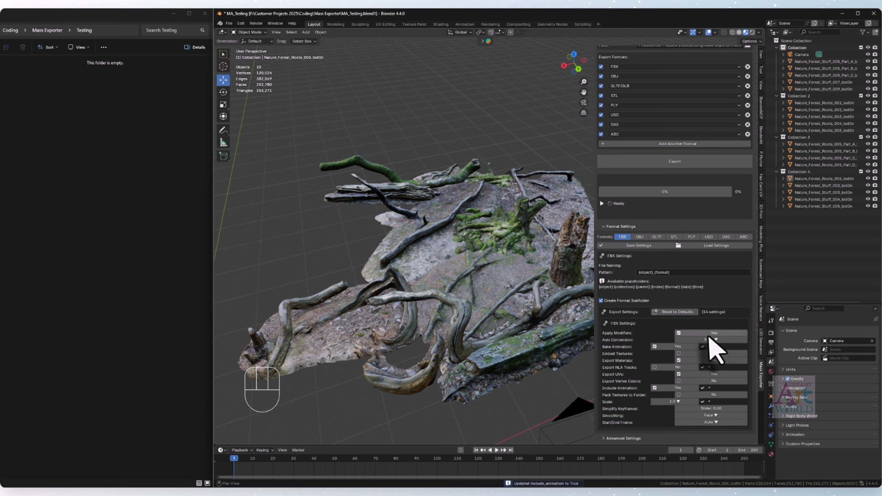
- Disable Export Normals in the OBJ settings, and enable Embed Textures and Draco Compression in the GLTF settings
click(639, 236)
click(699, 396)
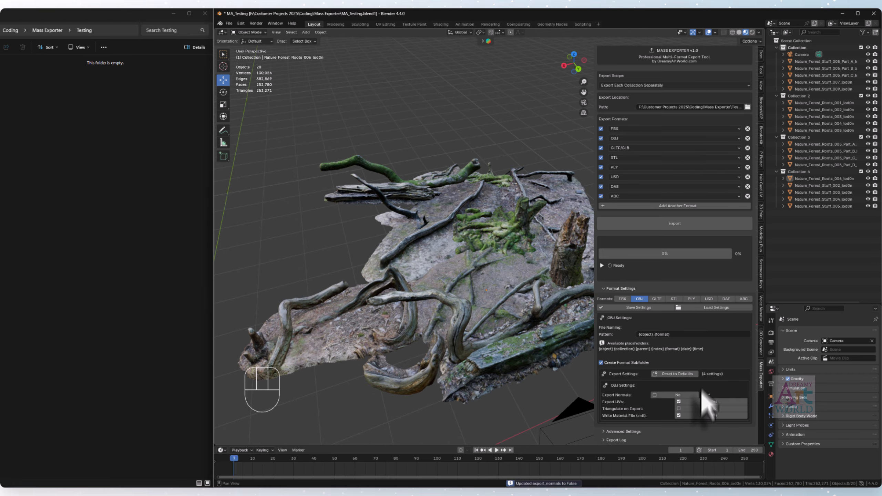
click(659, 300)
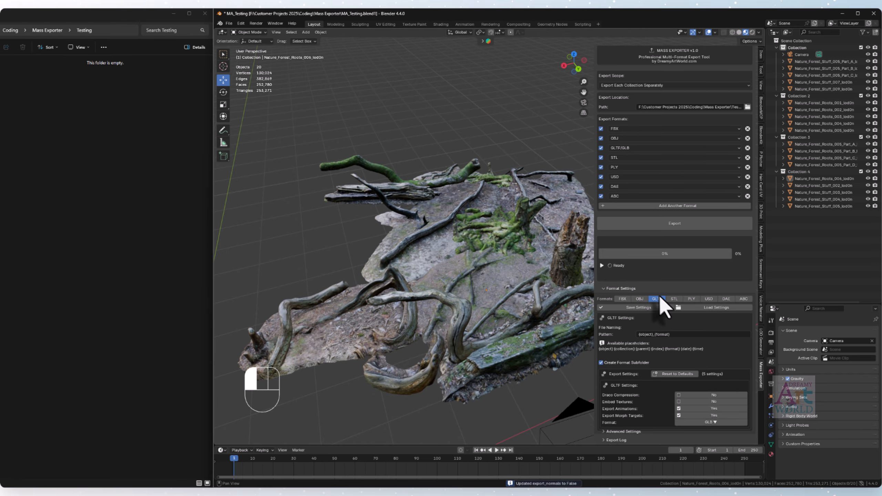
click(713, 403)
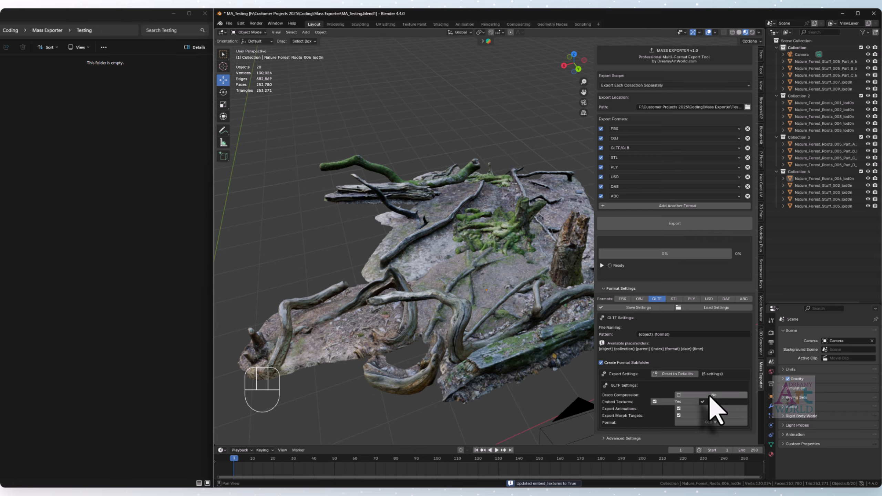
- Disable Apply Modifiers and Triangulate in the STL export settings
click(677, 299)
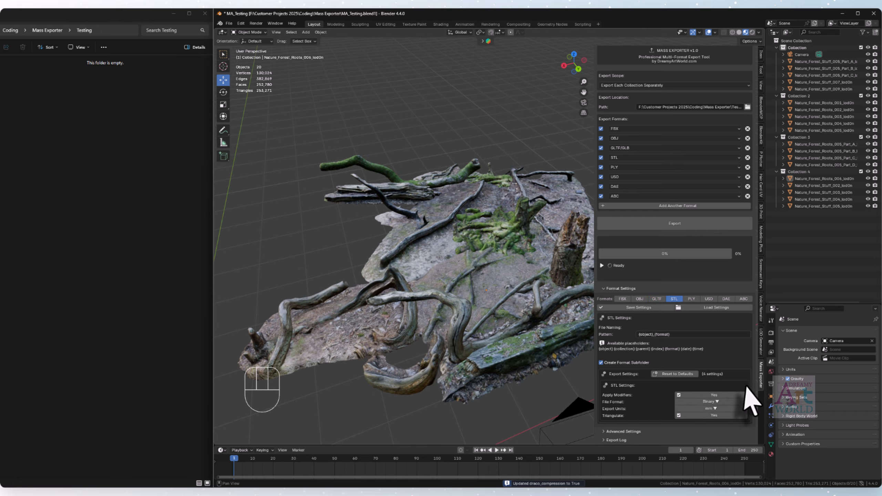
click(693, 395)
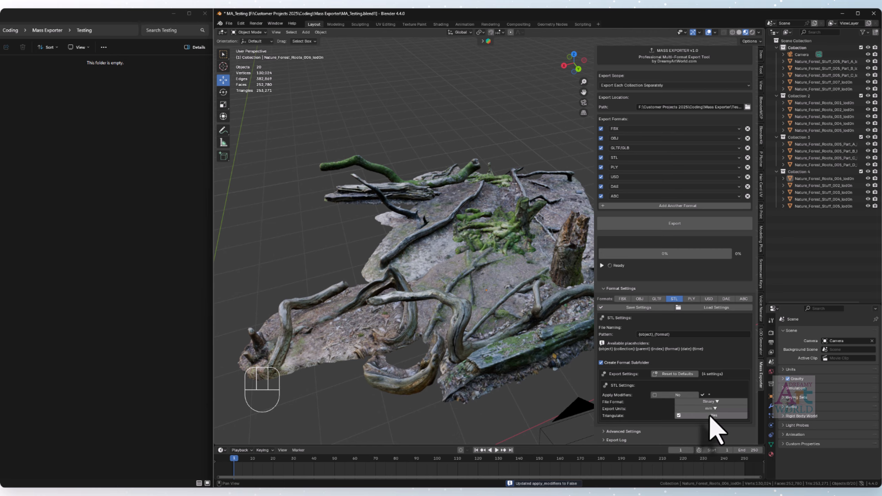
click(707, 416)
- Enable UV Export and disable Normals for PLY, and disable Export Animation and enable Export Variants for USD
click(691, 298)
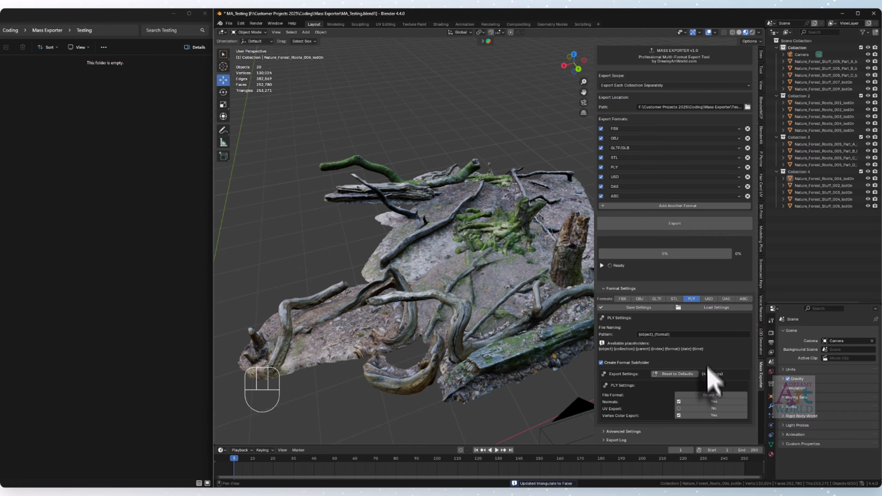
click(707, 408)
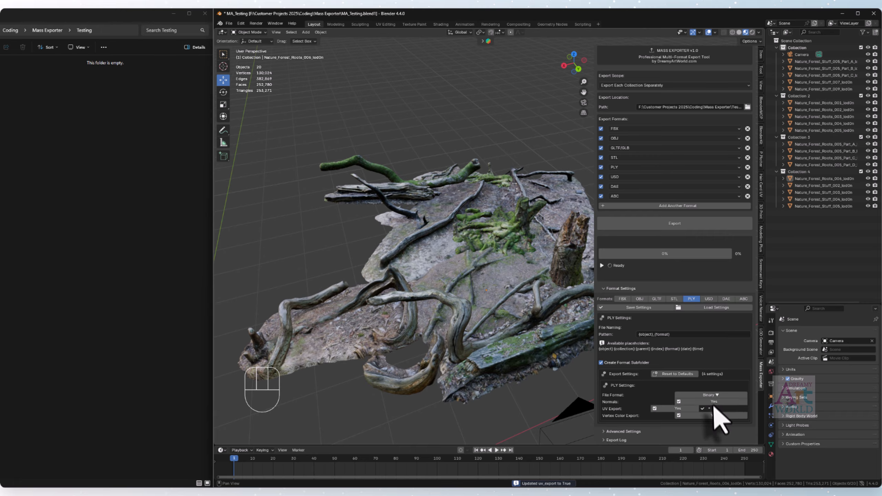
click(712, 403)
click(708, 299)
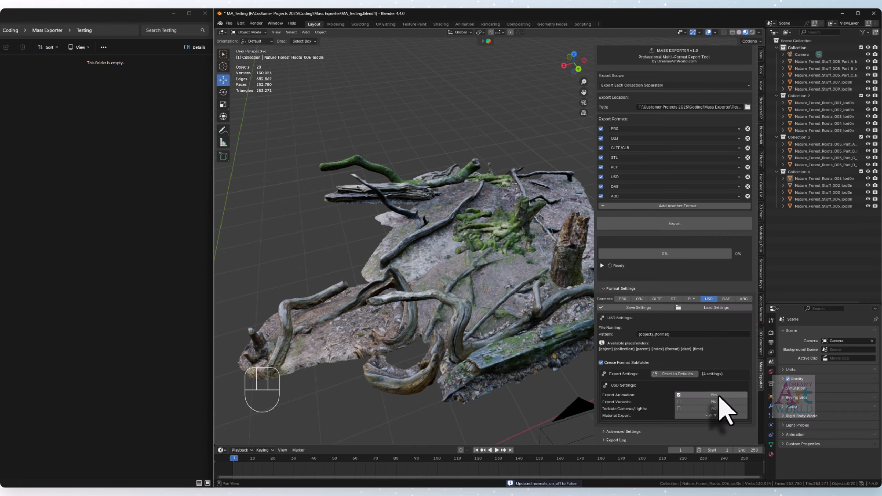
click(716, 402)
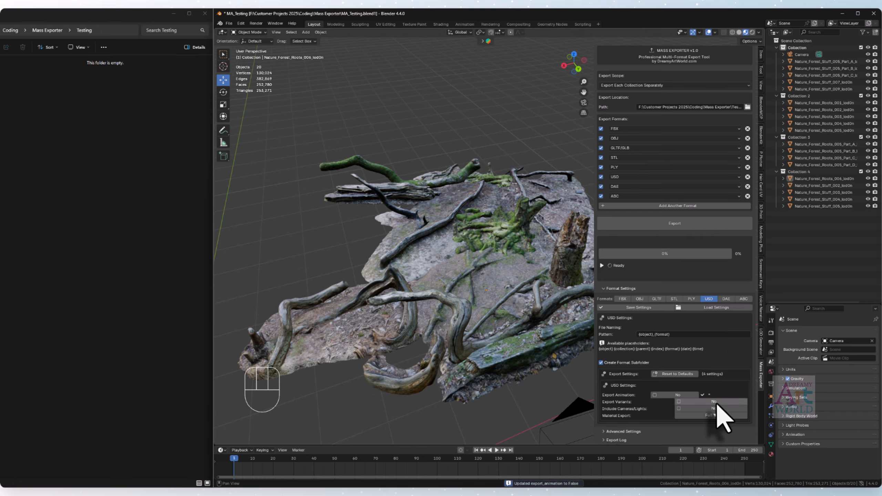
- Disable Axis Convert in the DAE settings and enable Export as Vertex Animation in the ABC settings
click(726, 299)
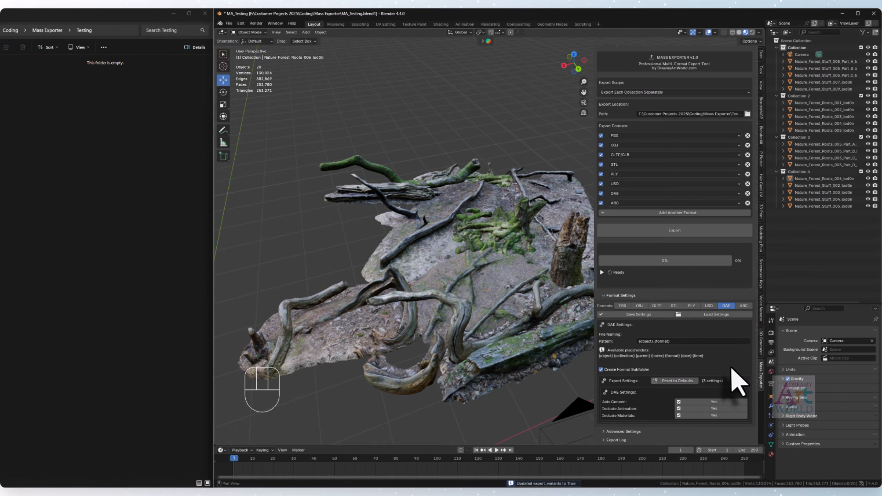
click(711, 402)
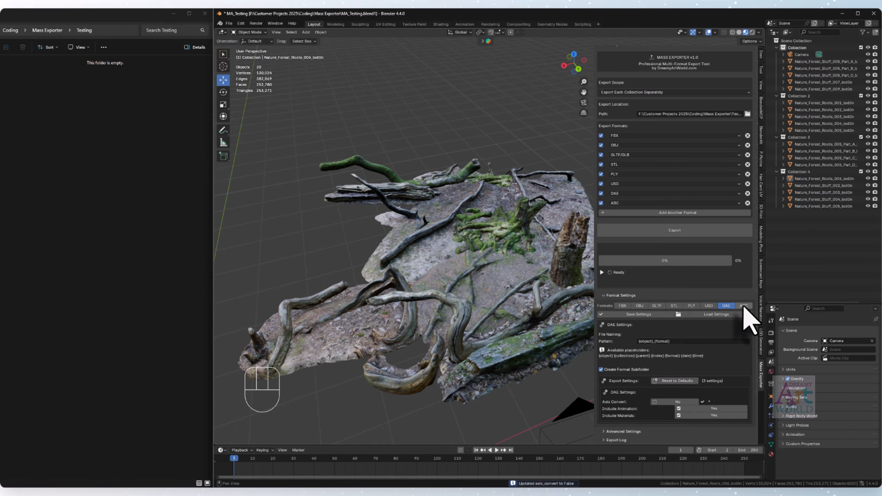
click(743, 307)
click(717, 409)
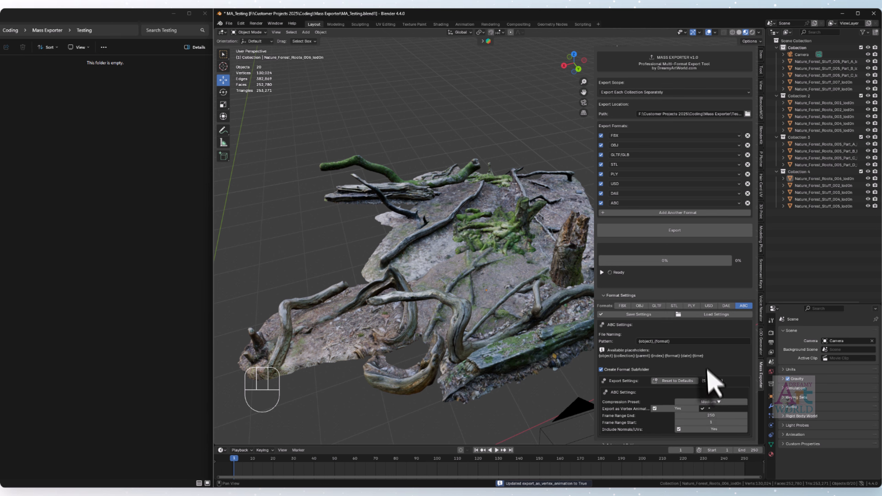
- Examine the ABC file naming pattern with its available placeholders, and look over the customised FBX export settings
click(730, 340)
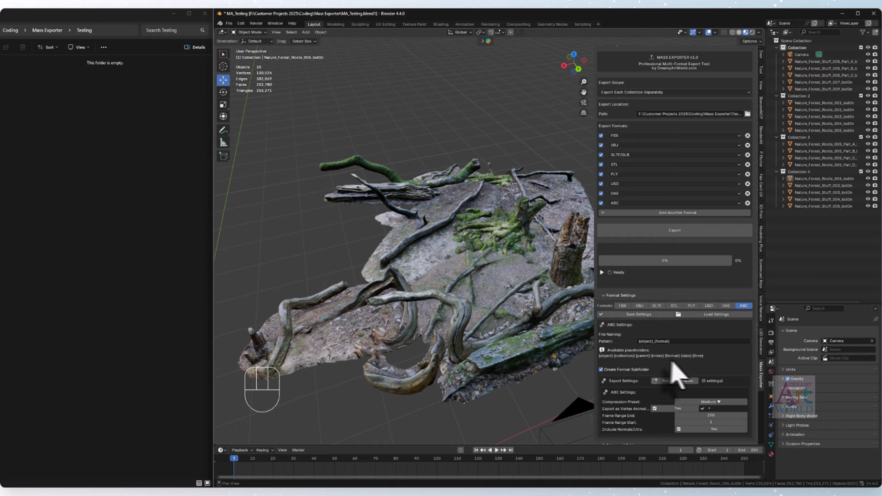
click(679, 341)
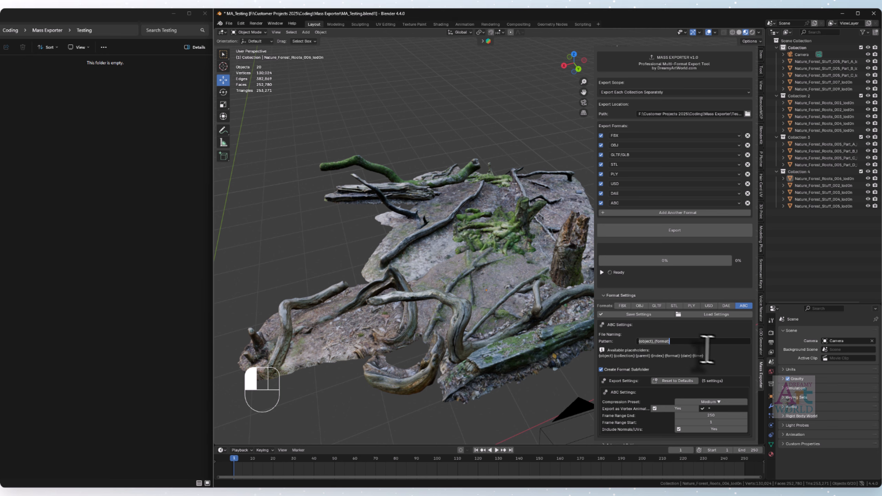
click(720, 354)
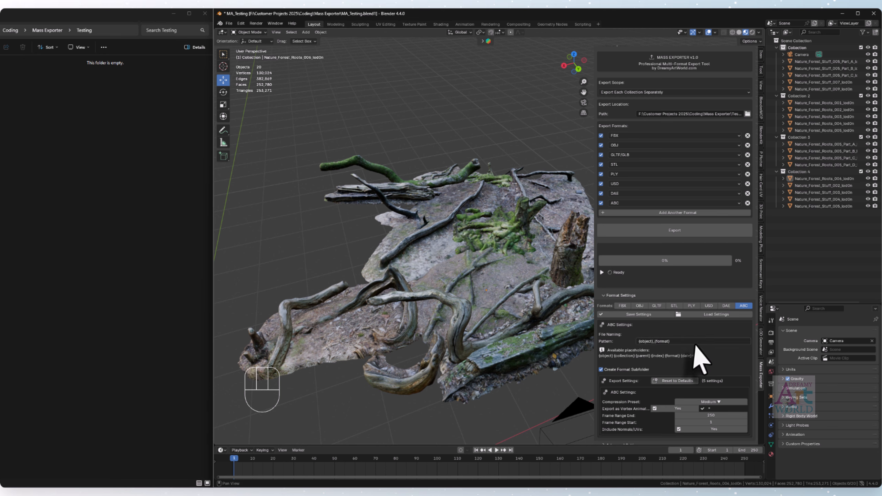
scroll(699, 361, down, 1)
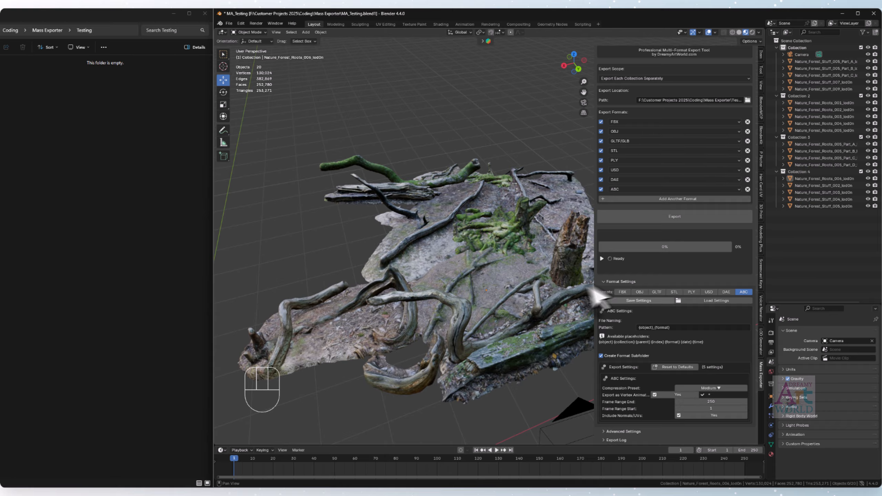
click(623, 292)
scroll(679, 384, down, 4)
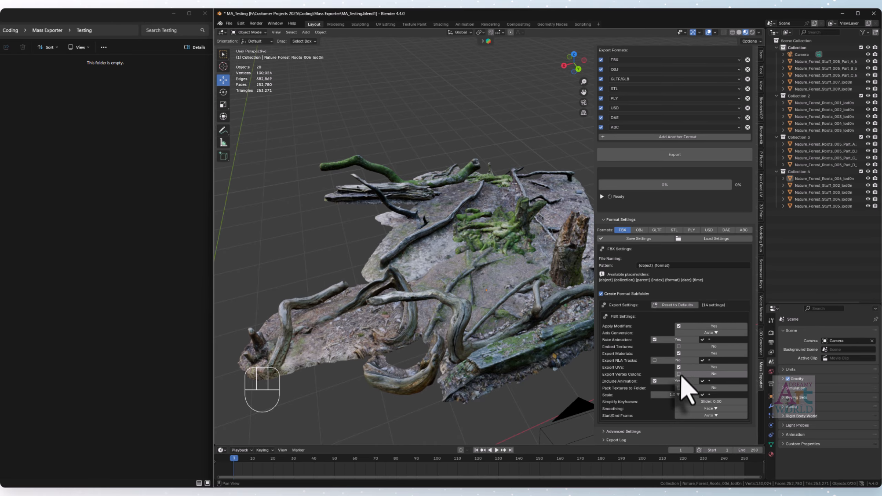
scroll(686, 347, up, 4)
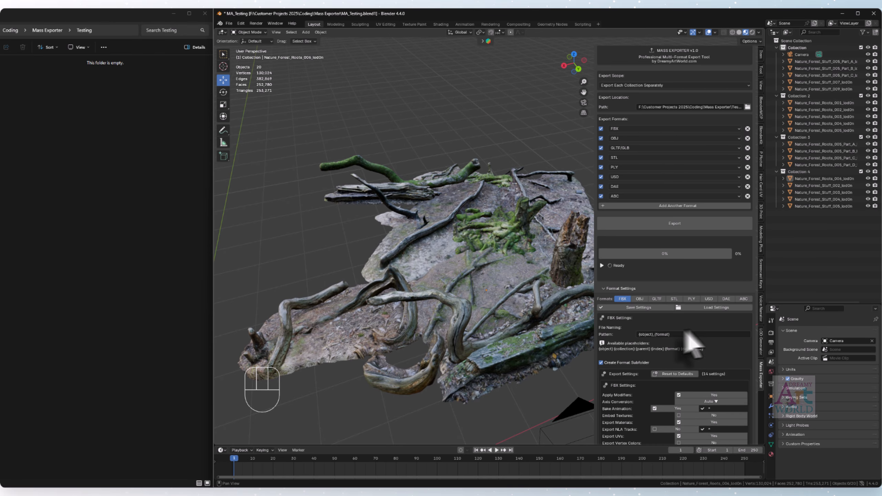
- Save the export settings as mass_export_settings.json in the Mass Exporter folder
click(653, 308)
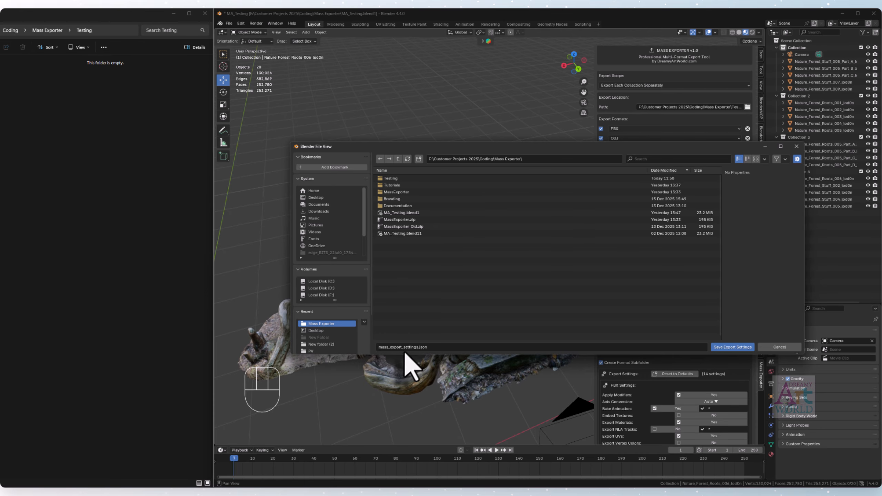
click(722, 347)
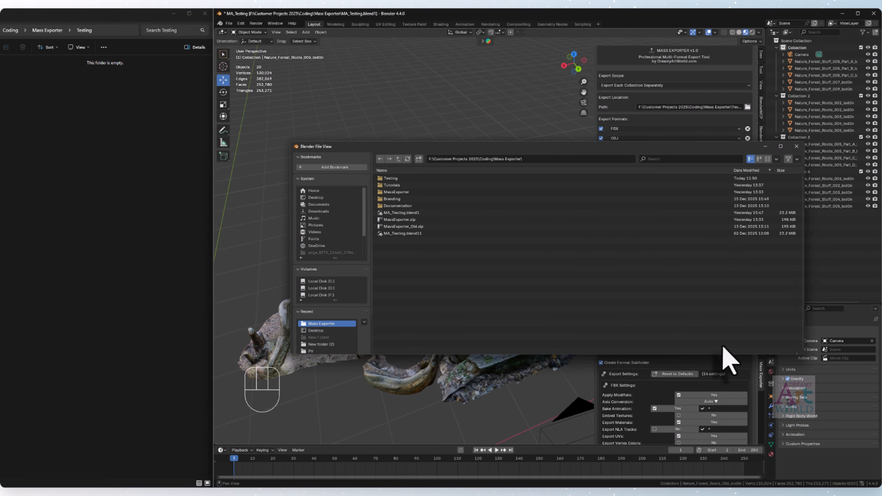
scroll(673, 295, up, 2)
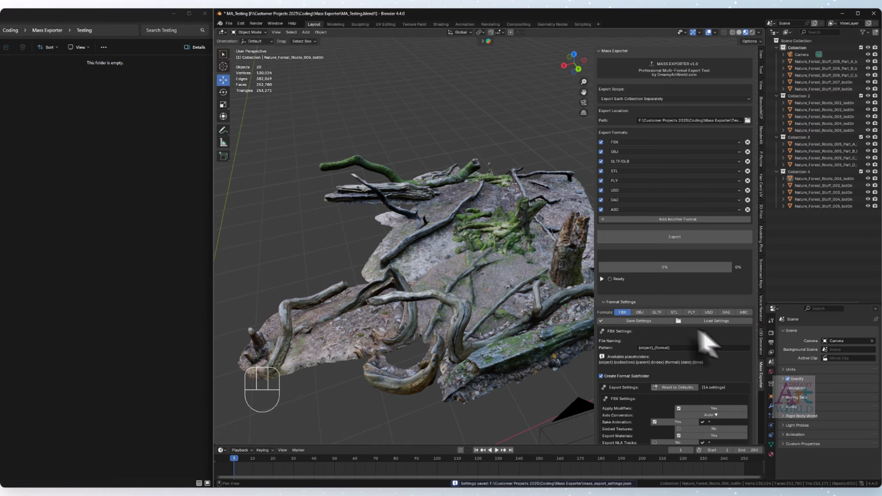
scroll(681, 369, down, 4)
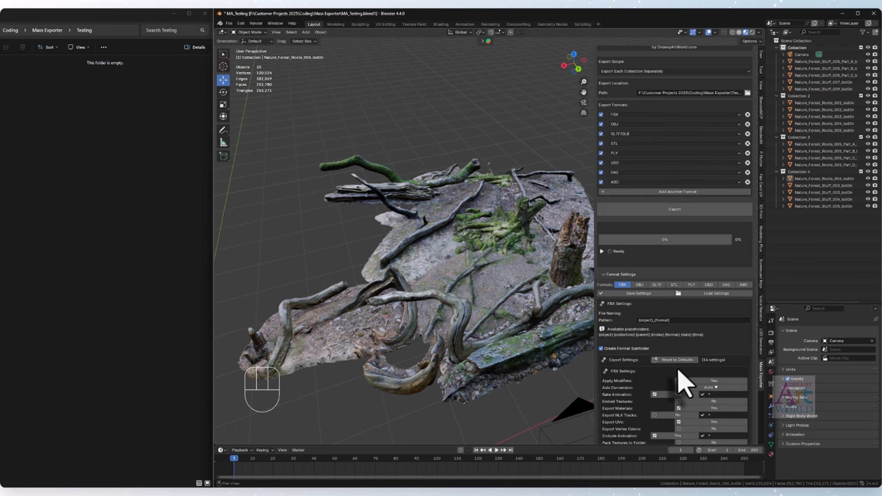
- Reset the FBX, OBJ, GLTF and STL export settings to their defaults
click(671, 360)
scroll(719, 336, down, 6)
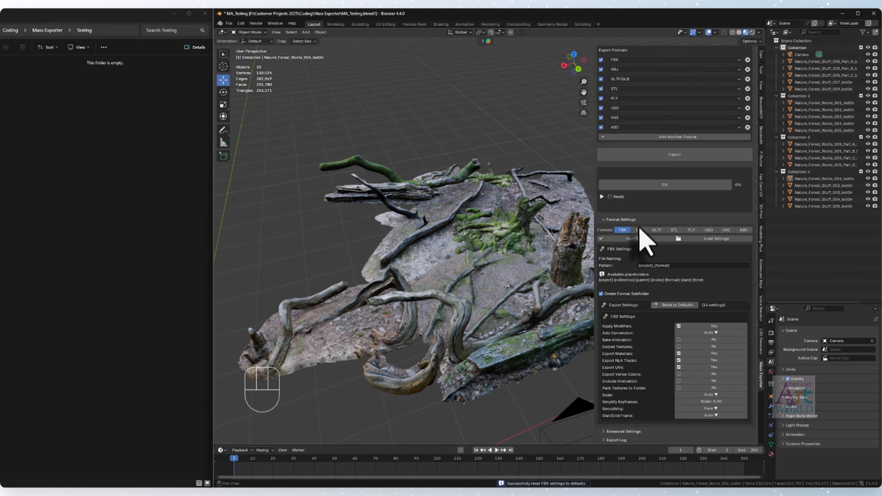
click(639, 230)
click(678, 375)
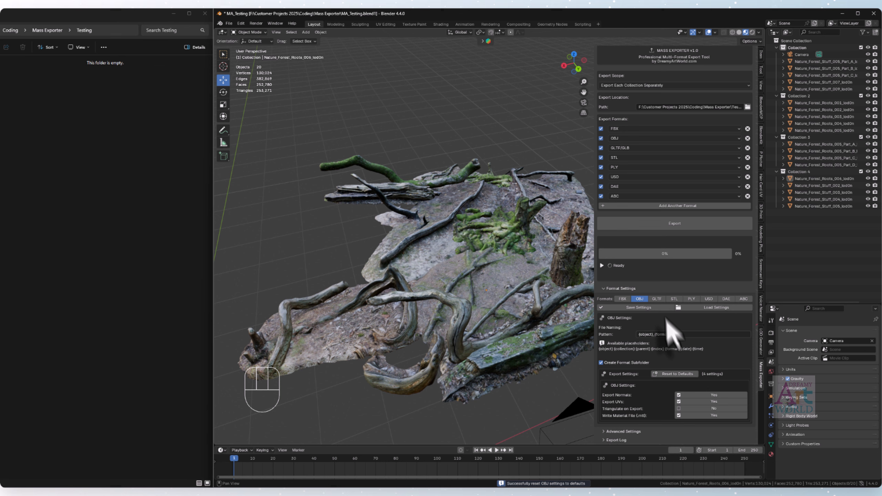
click(661, 299)
click(675, 367)
click(674, 292)
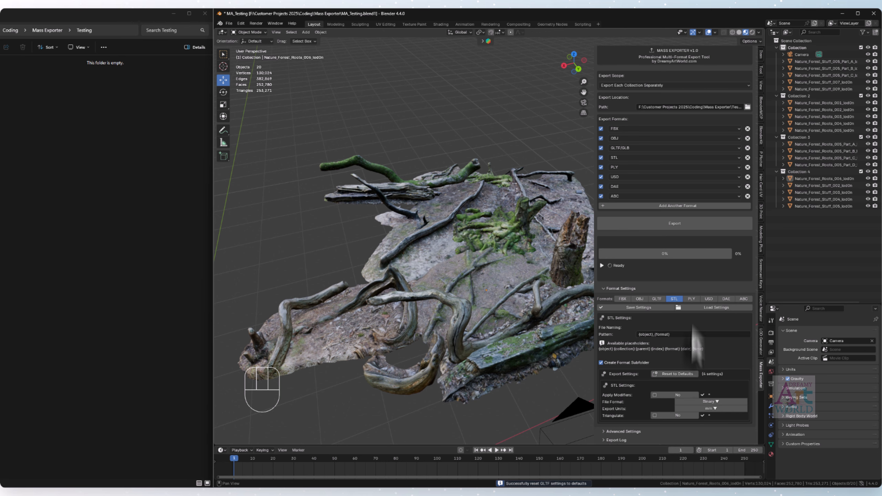
click(677, 374)
- Reset the PLY, USD, DAE and ABC export settings to their defaults
click(692, 298)
click(677, 374)
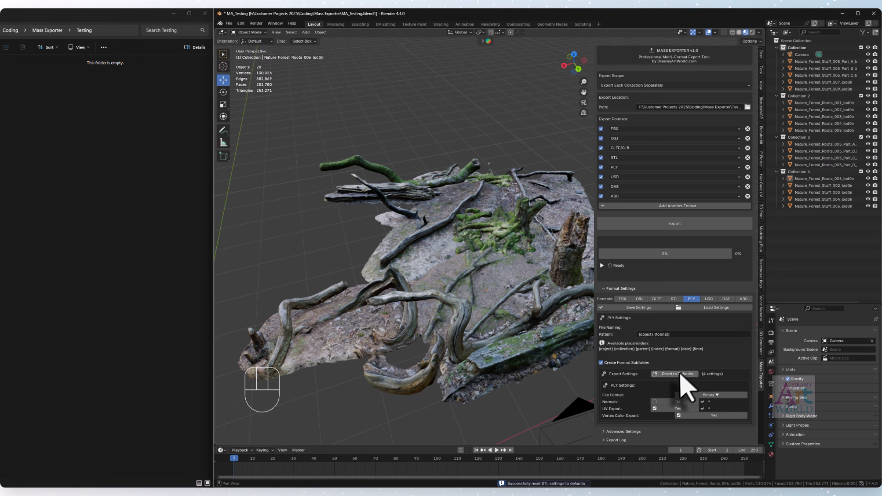
click(709, 298)
click(690, 374)
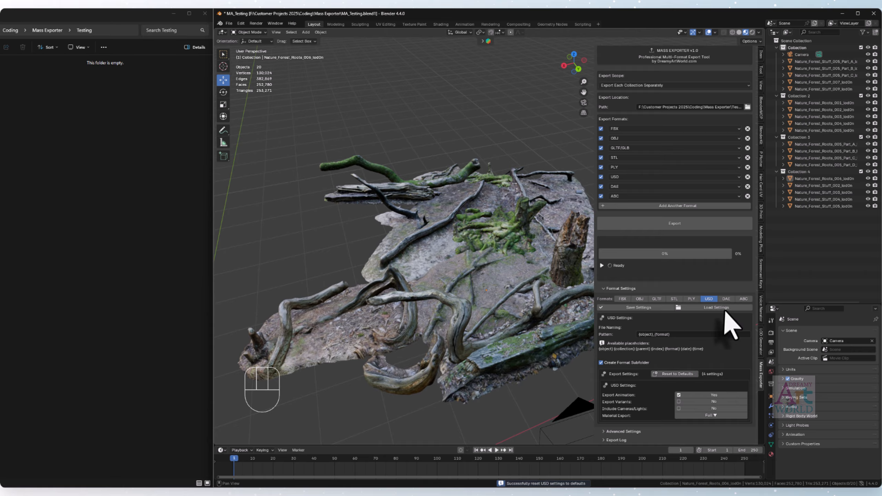
click(726, 299)
click(691, 381)
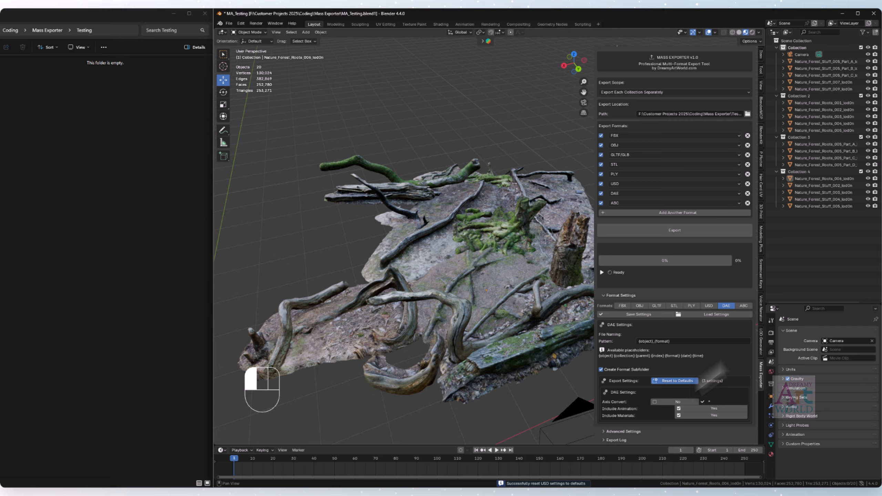
click(744, 305)
click(689, 381)
scroll(690, 278, down, 1)
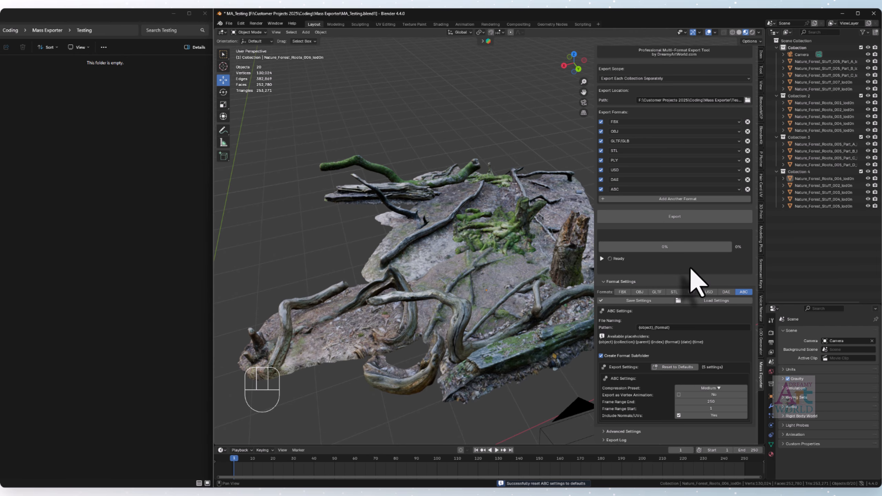
click(621, 292)
scroll(640, 293, up, 1)
click(653, 297)
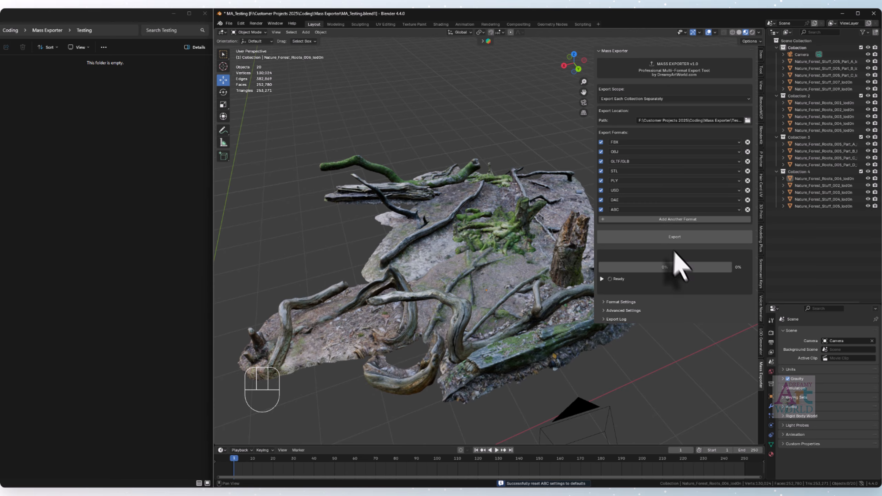
click(621, 301)
scroll(653, 323, down, 1)
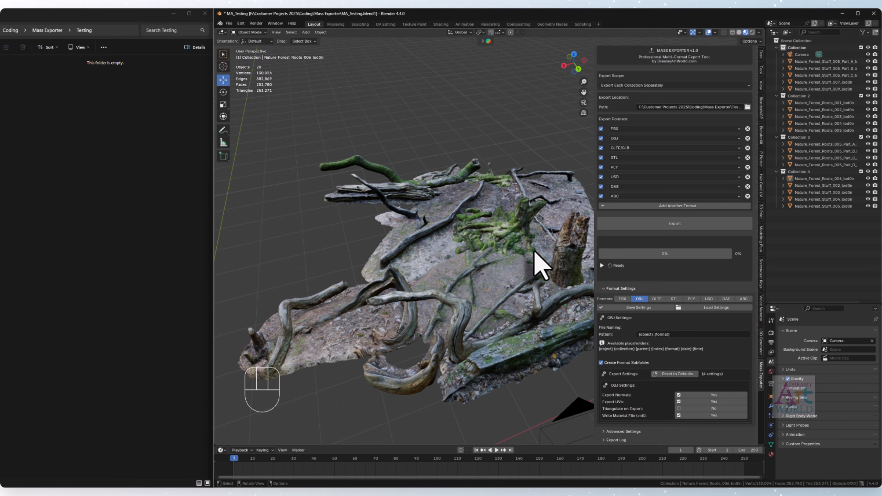
- Load the saved export settings from mass_export_settings.json in the Mass Exporter folder
click(716, 307)
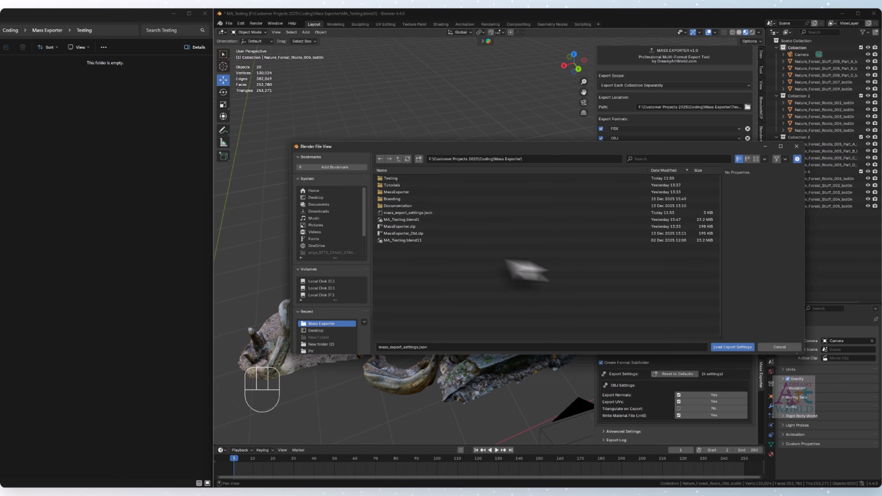
double_click(420, 212)
scroll(705, 362, down, 3)
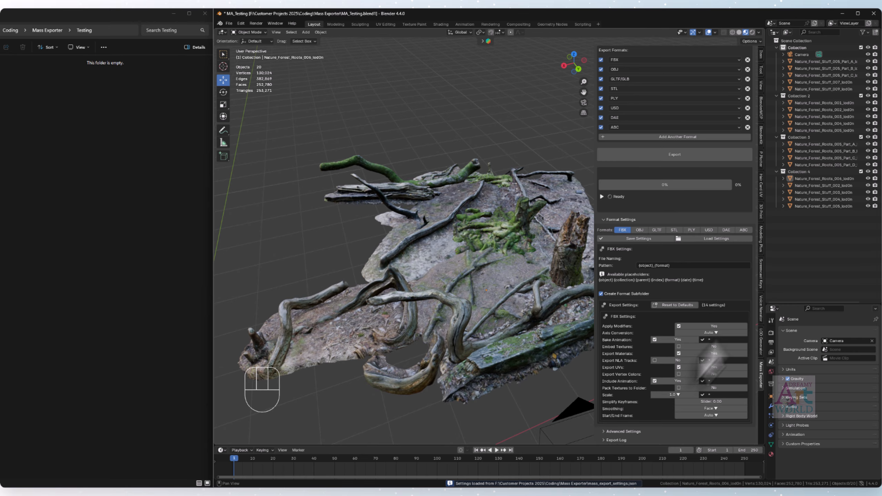
scroll(699, 335, up, 4)
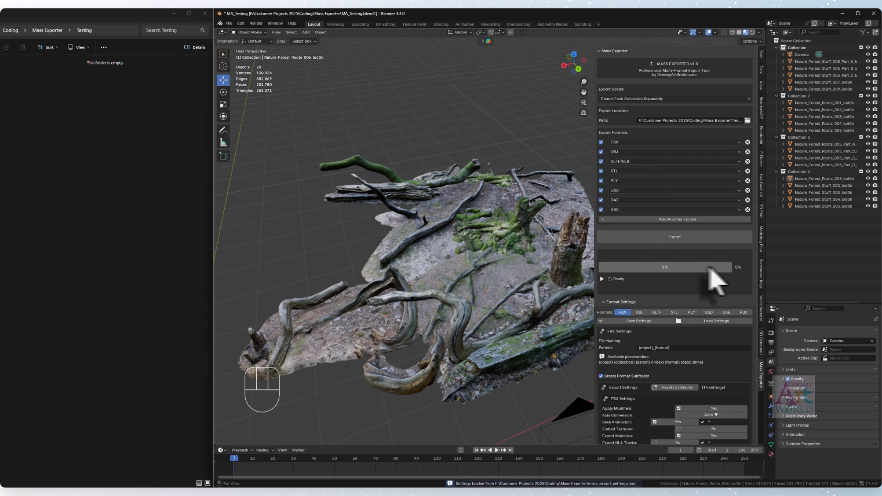
- Remove all eight formats, from ABC up to FBX, from the export formats list
click(748, 209)
click(747, 200)
click(748, 190)
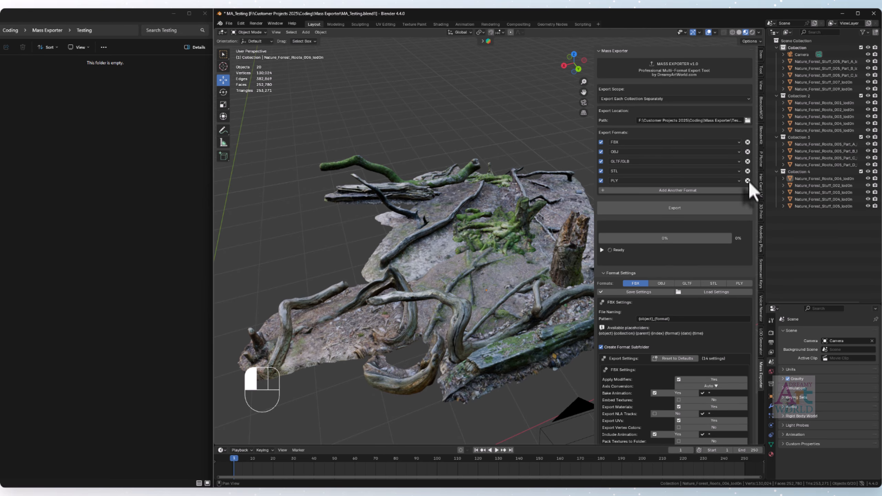
click(748, 180)
click(747, 170)
click(747, 161)
click(748, 152)
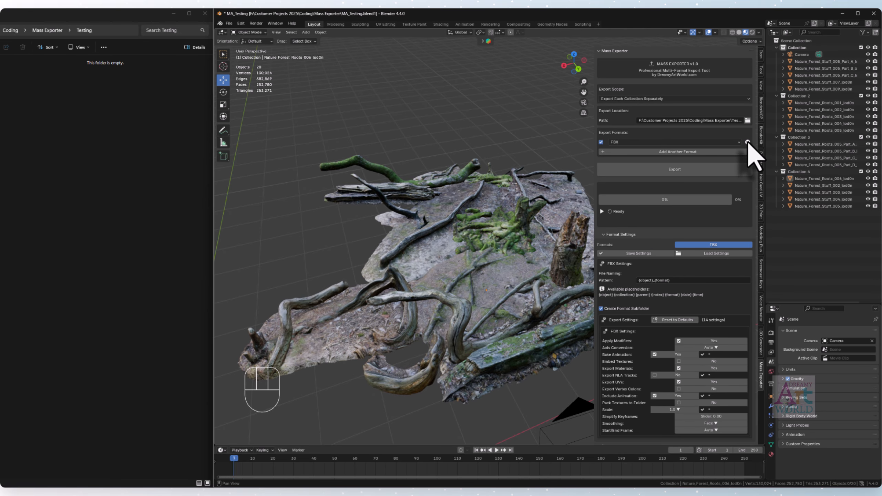
click(748, 142)
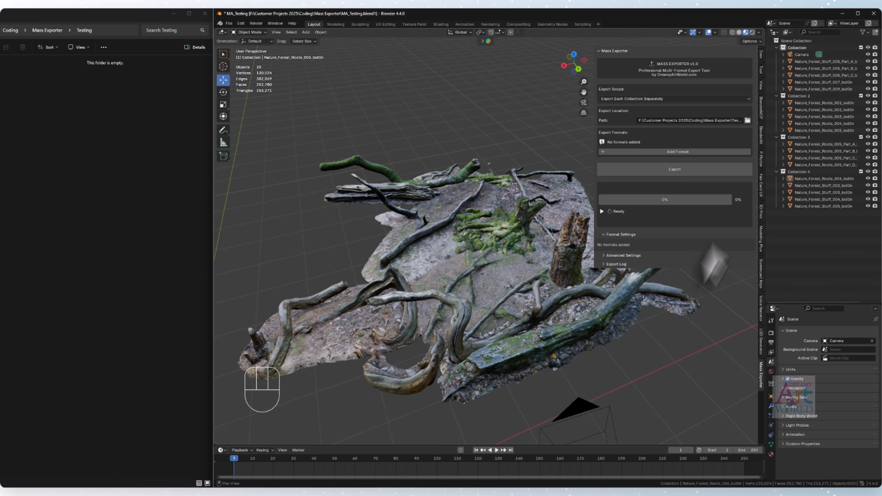
click(638, 237)
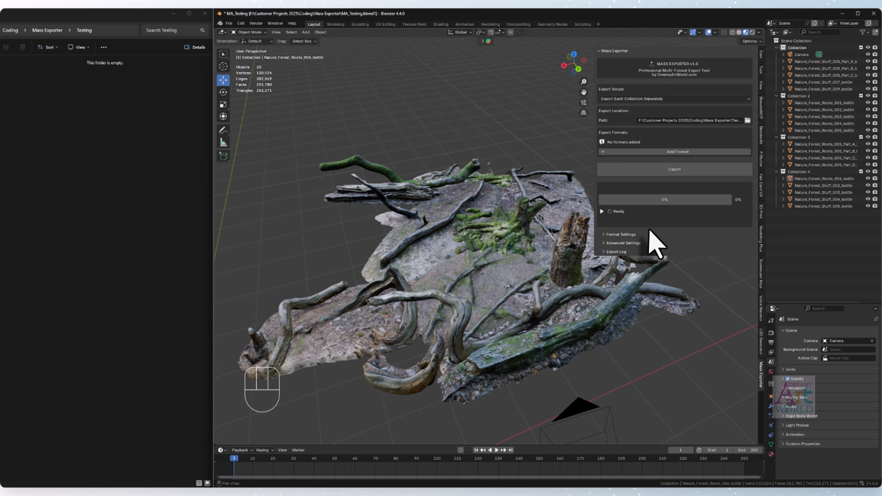
click(626, 236)
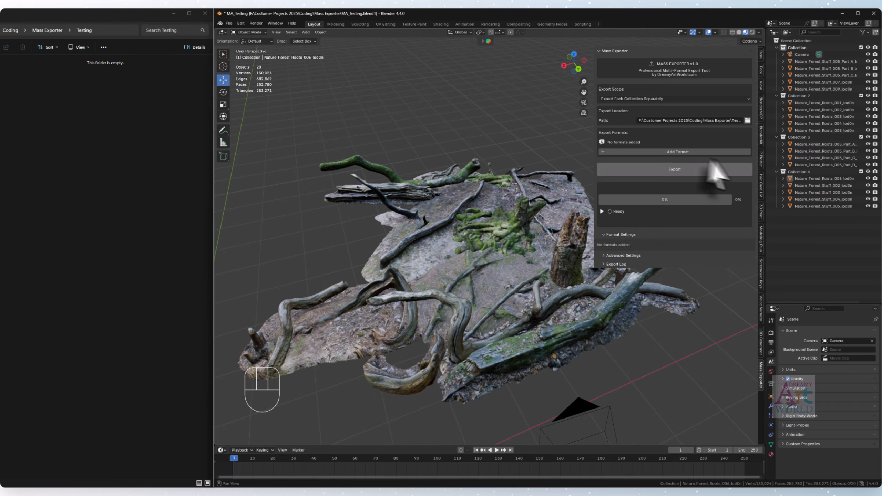
- Add FBX, OBJ, GLTF/GLB, STL, PLY, USD, DAE and ABC to the empty export formats list
click(678, 152)
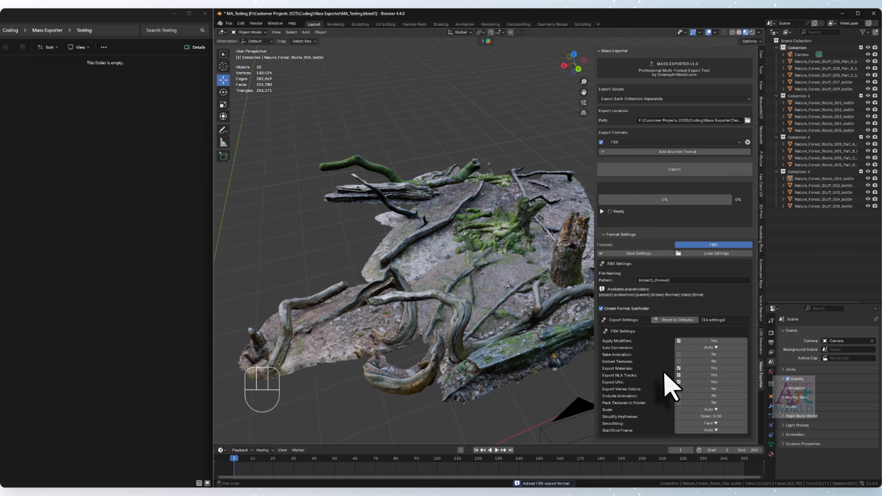
scroll(646, 380, down, 2)
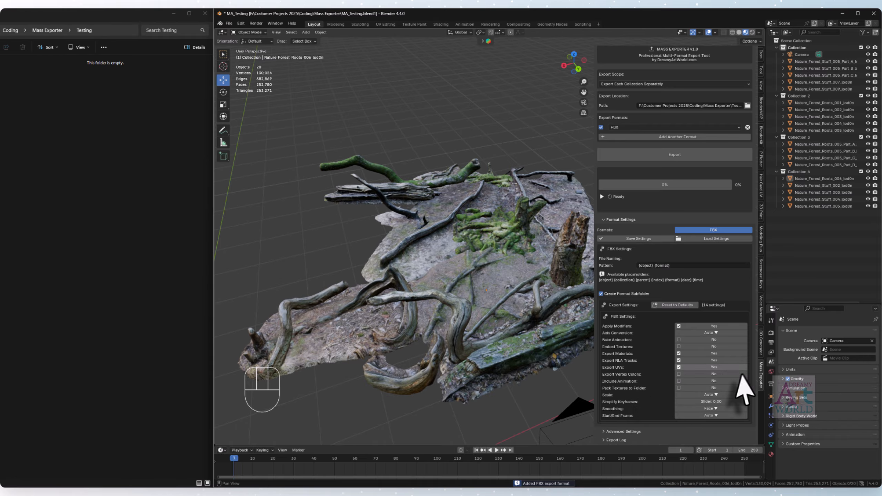
click(677, 136)
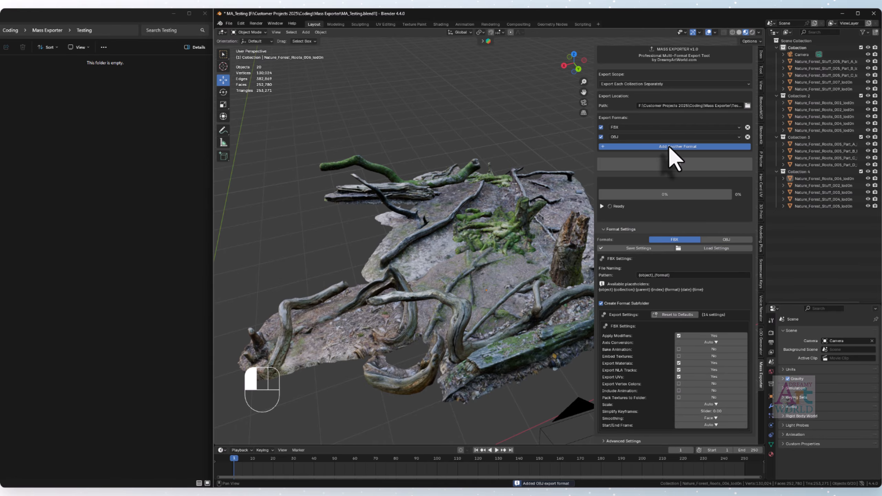
click(668, 146)
click(668, 156)
click(664, 166)
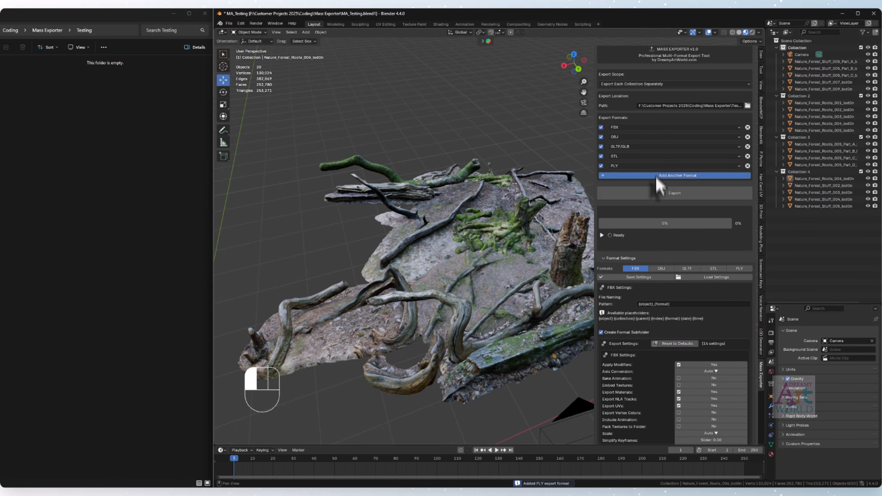
click(655, 175)
click(653, 185)
click(654, 194)
click(661, 204)
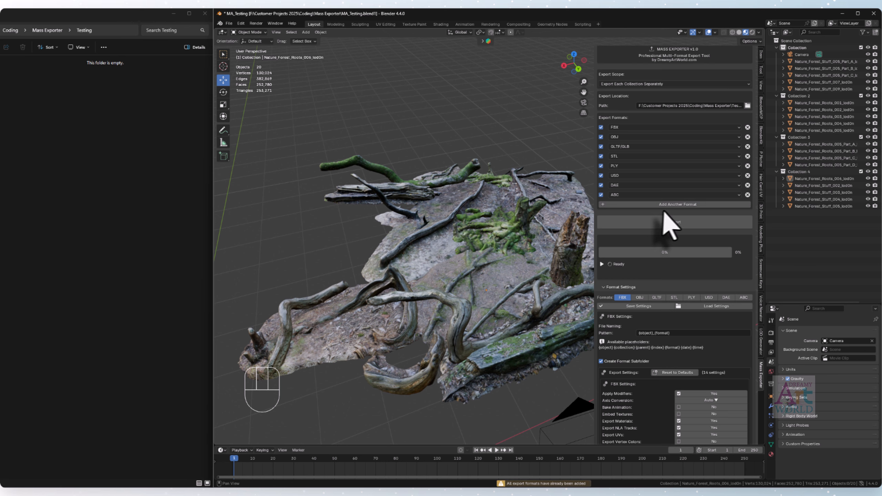
- Load mass_export_settings.json again to apply the saved settings to the re-added formats
scroll(672, 347, down, 3)
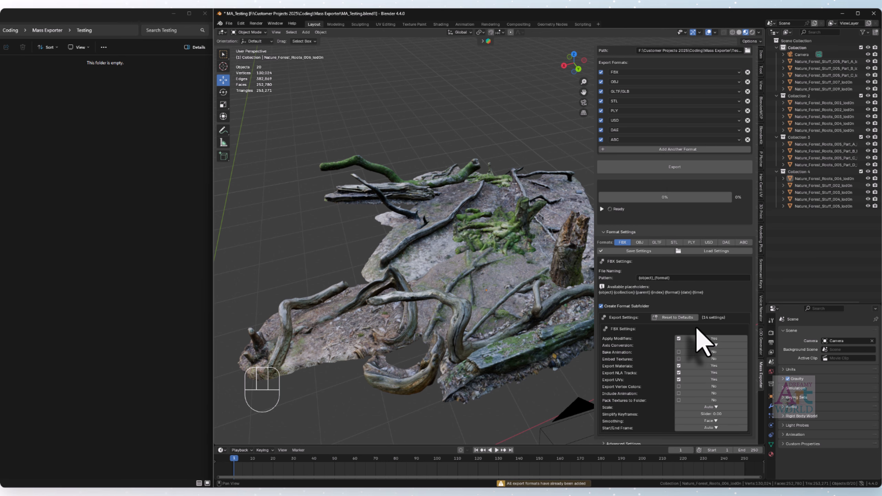
click(715, 252)
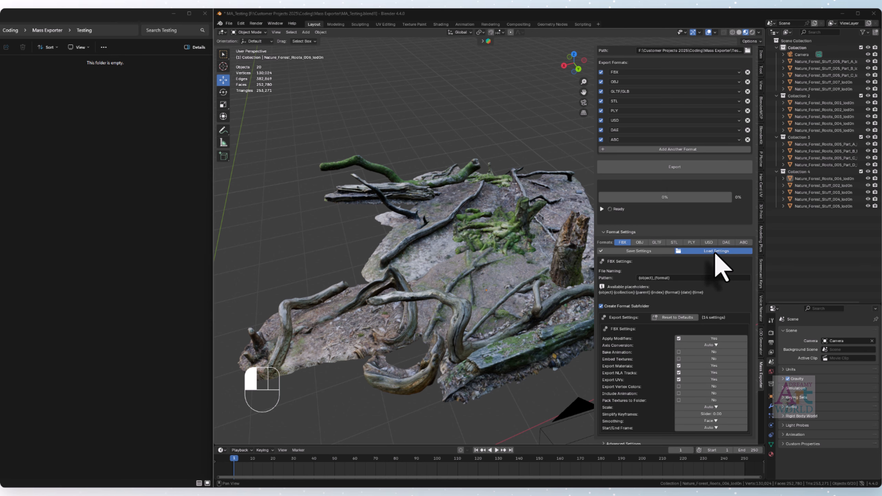
click(412, 213)
double_click(412, 212)
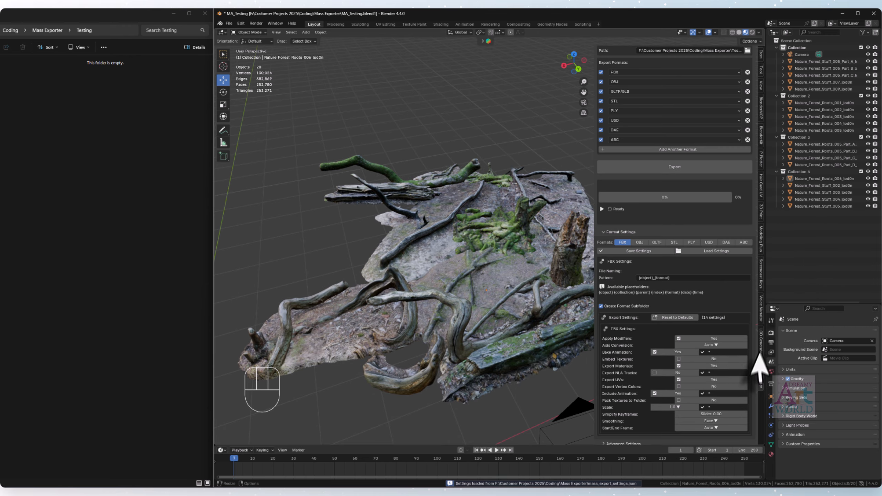
- Look through the loaded settings of every format, from FBX to ABC, and return to the FBX settings
scroll(705, 371, down, 1)
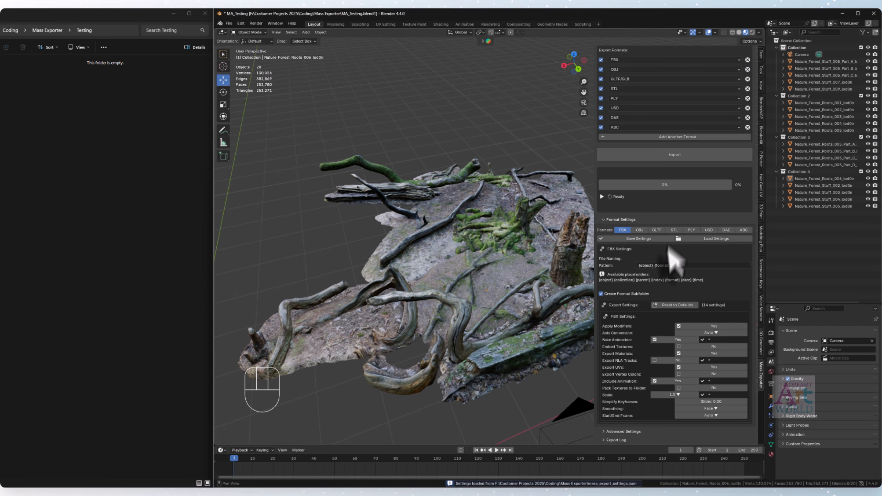
click(641, 230)
scroll(650, 243, up, 5)
click(658, 299)
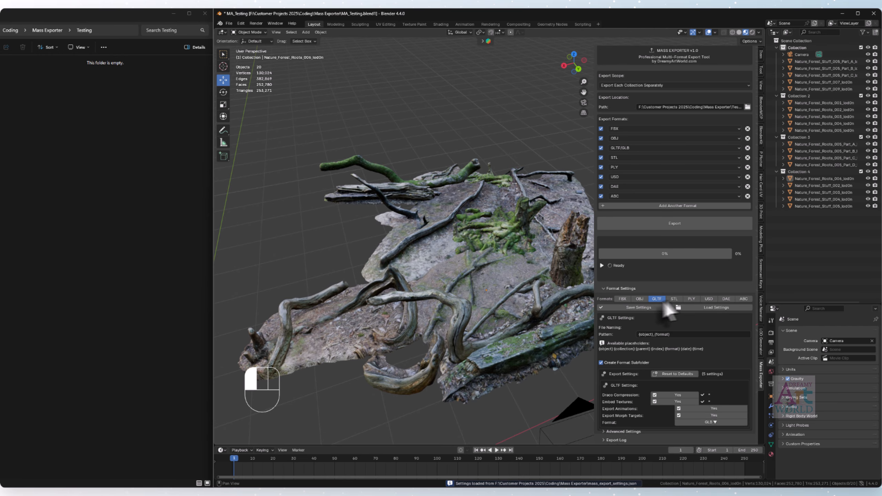
click(675, 299)
click(692, 299)
click(715, 300)
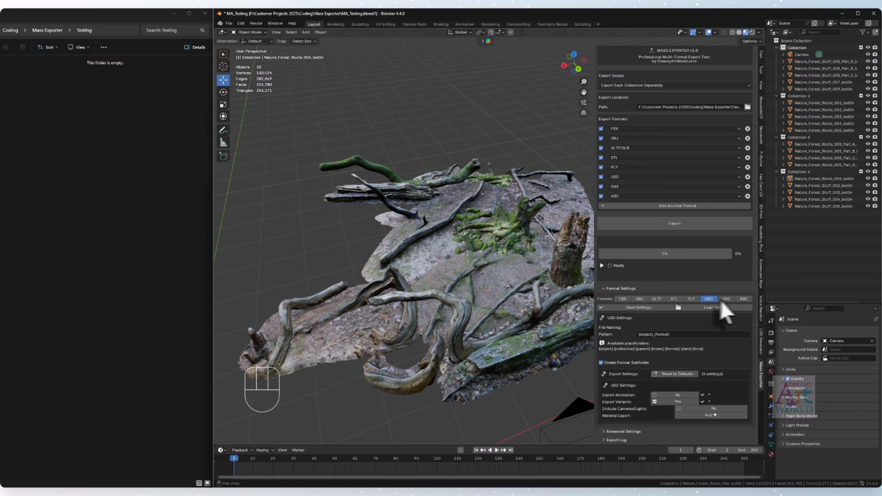
click(730, 300)
click(744, 305)
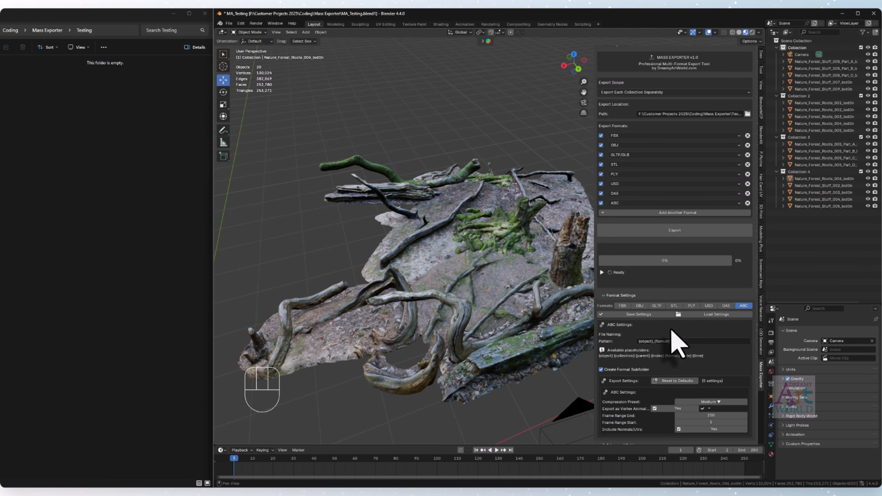
click(623, 305)
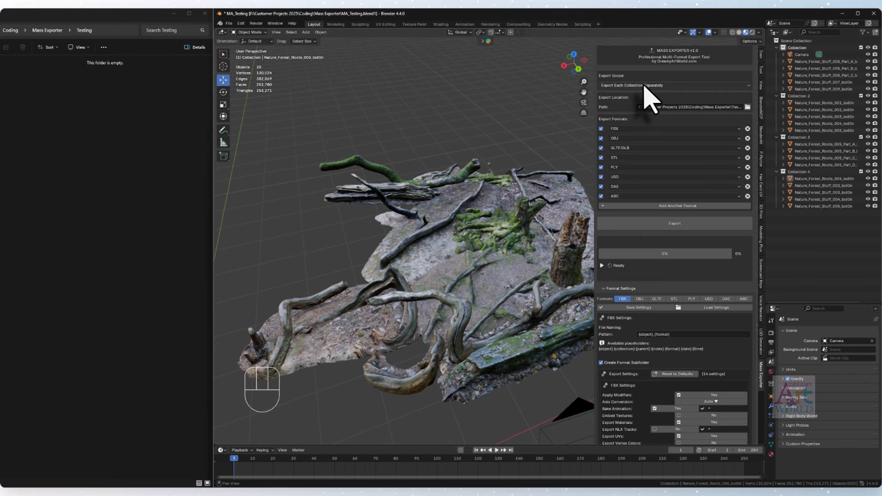
- Set the export scope to Export Selected Objects and export the upright tree stump in all eight formats
click(644, 85)
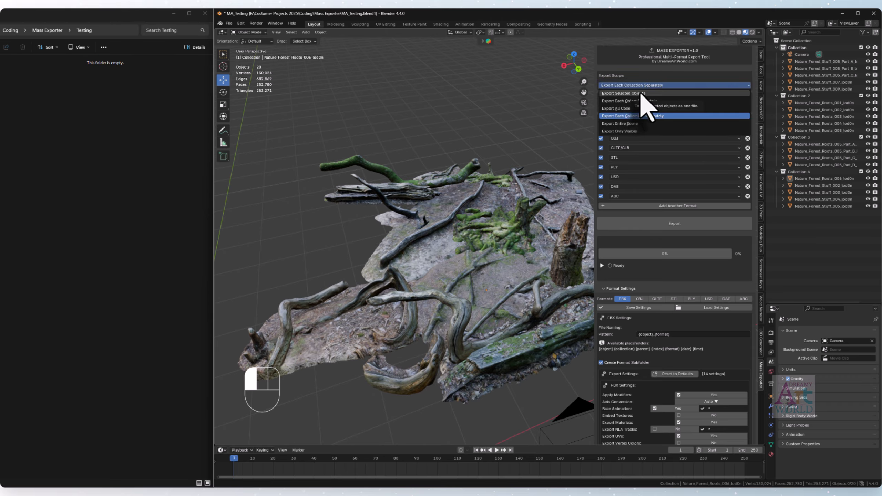
click(625, 93)
scroll(663, 160, up, 2)
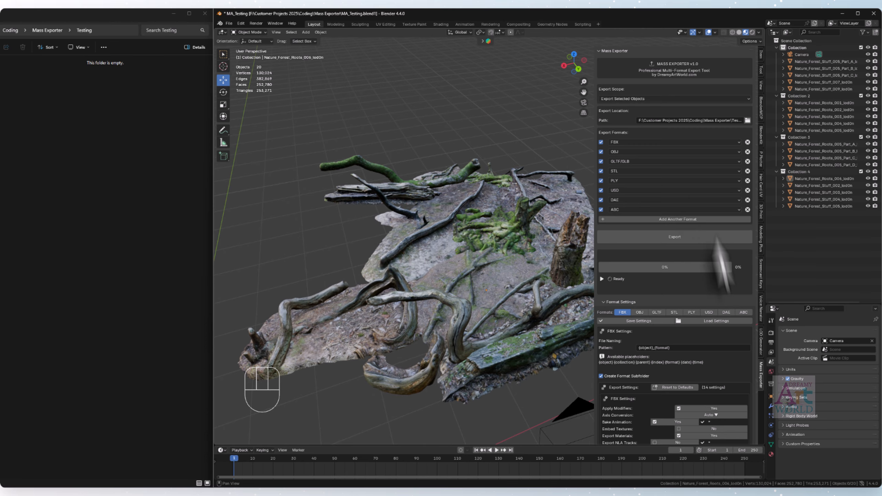
click(565, 262)
click(667, 238)
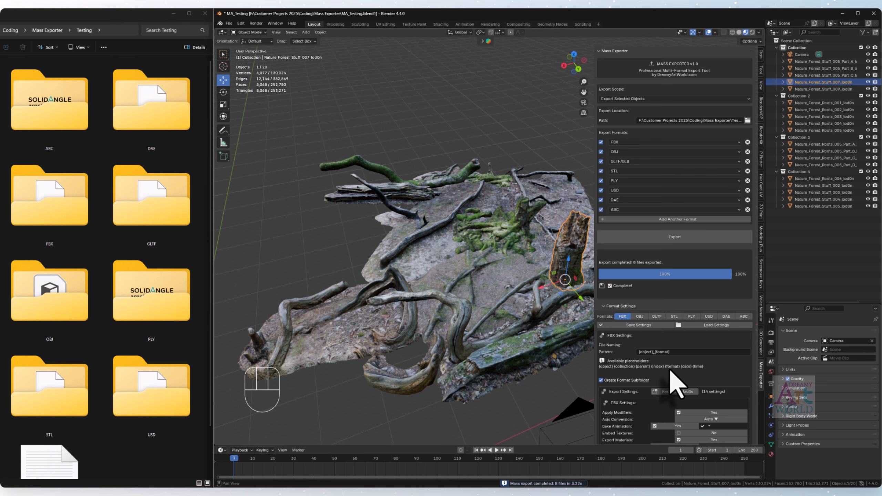
- Read the Advanced Settings notice and options, and collapse the section again
scroll(671, 371, down, 5)
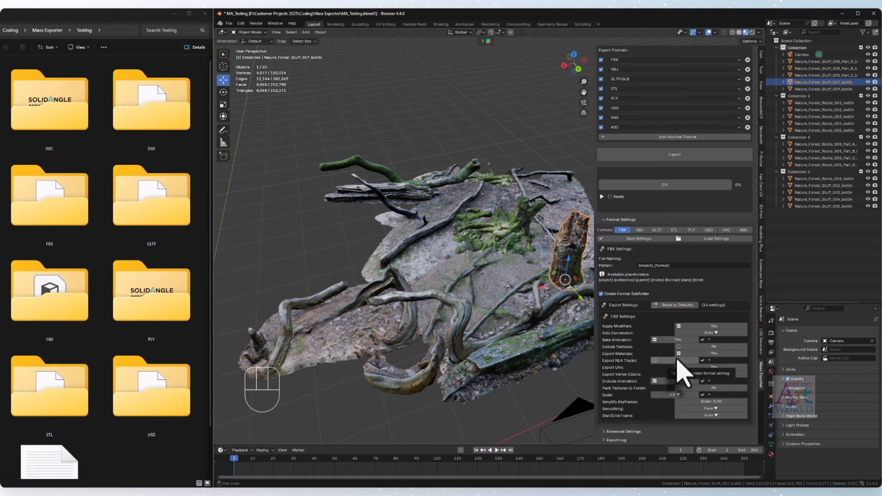
click(623, 431)
scroll(661, 417, down, 4)
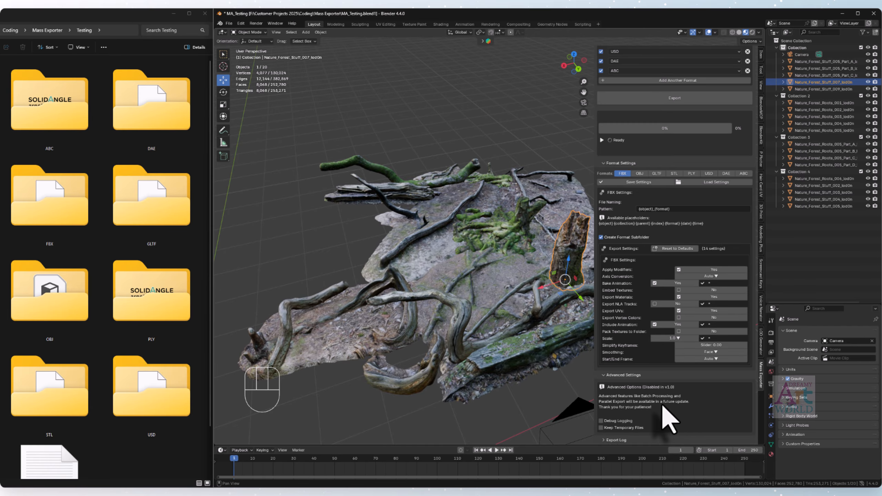
click(633, 376)
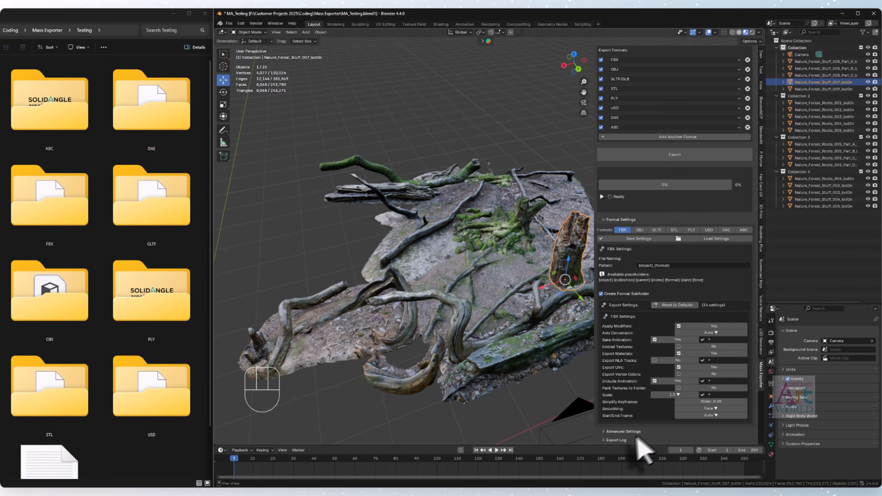
- Review the last export log and locate the log text file among the exported format folders
click(629, 440)
scroll(664, 376, down, 6)
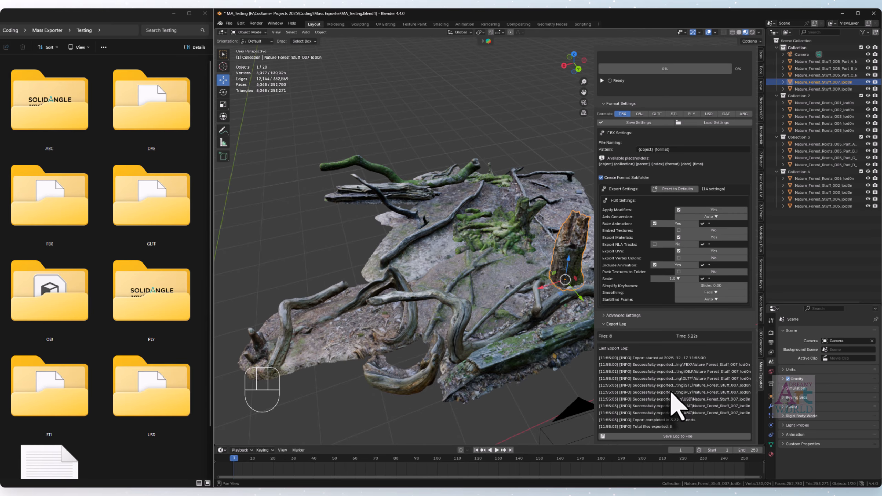
scroll(144, 423, down, 2)
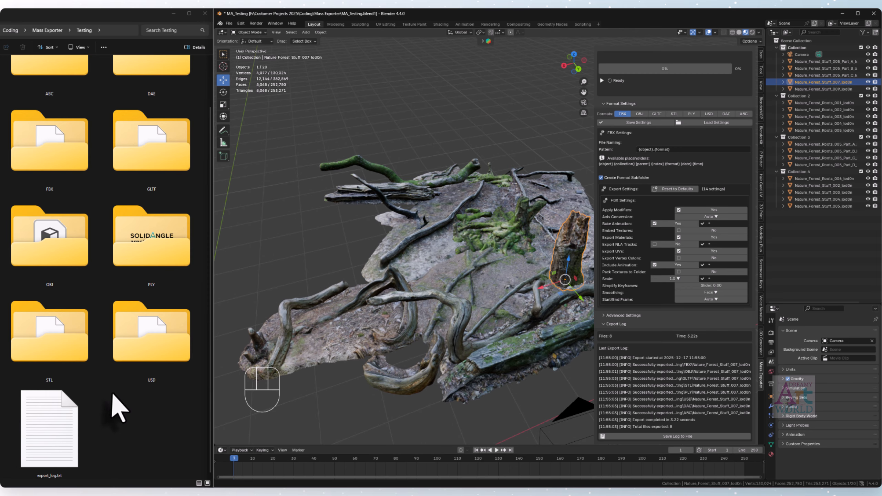
scroll(115, 407, up, 2)
scroll(693, 261, up, 6)
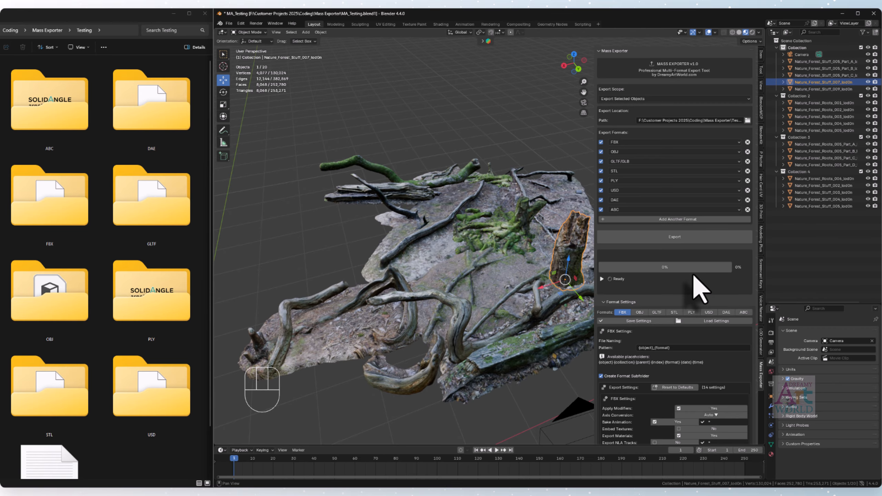